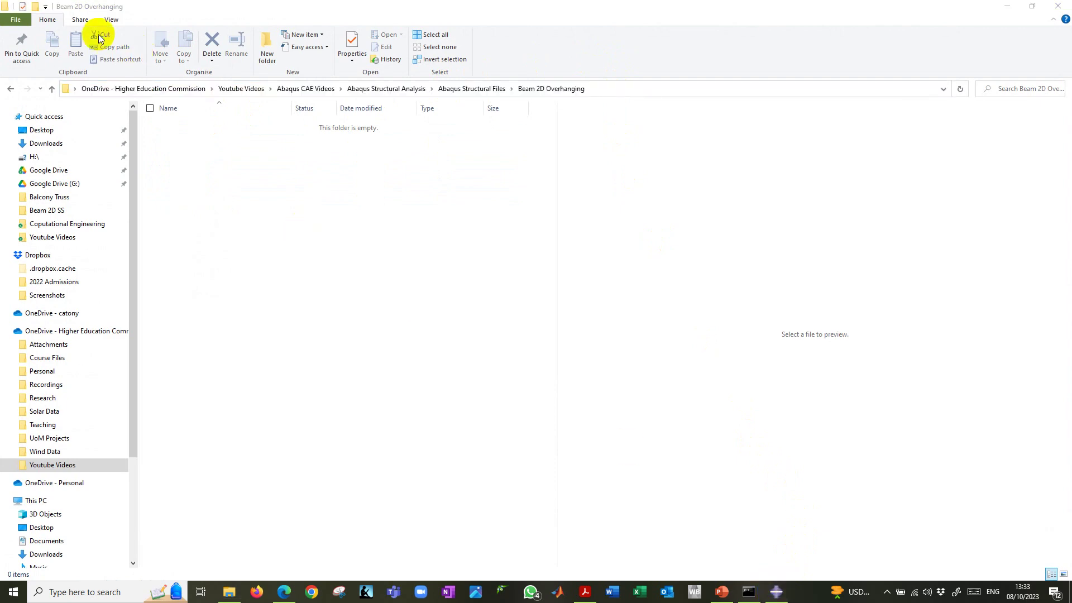
# - Switch to Abaqus/CAE and set the work directory to the copied path of the Beam 2D Overhanging folder
pyautogui.click(776, 592)
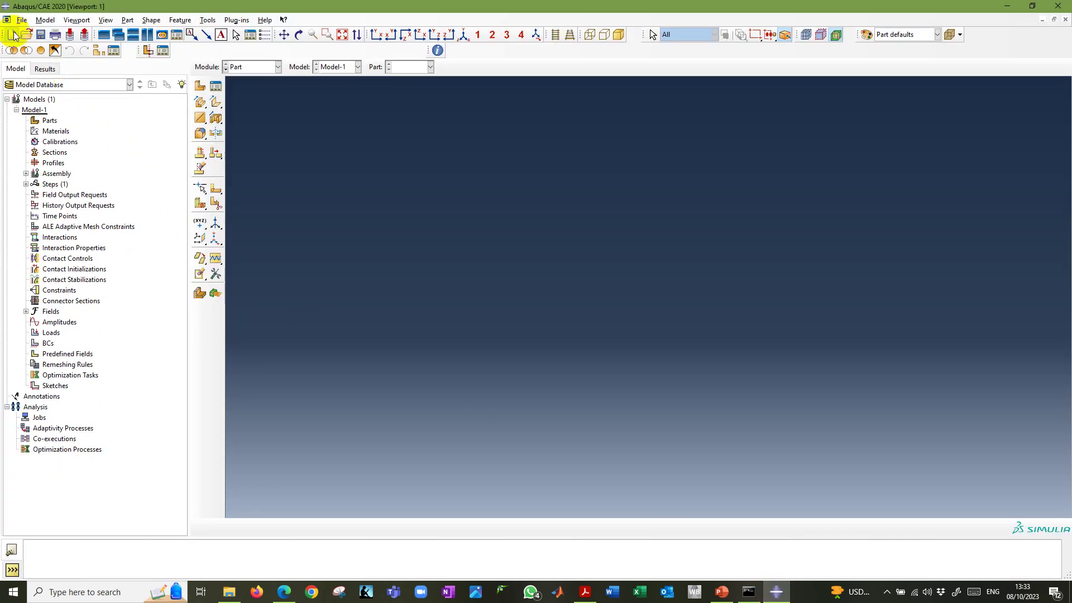
pyautogui.click(22, 19)
pyautogui.click(44, 80)
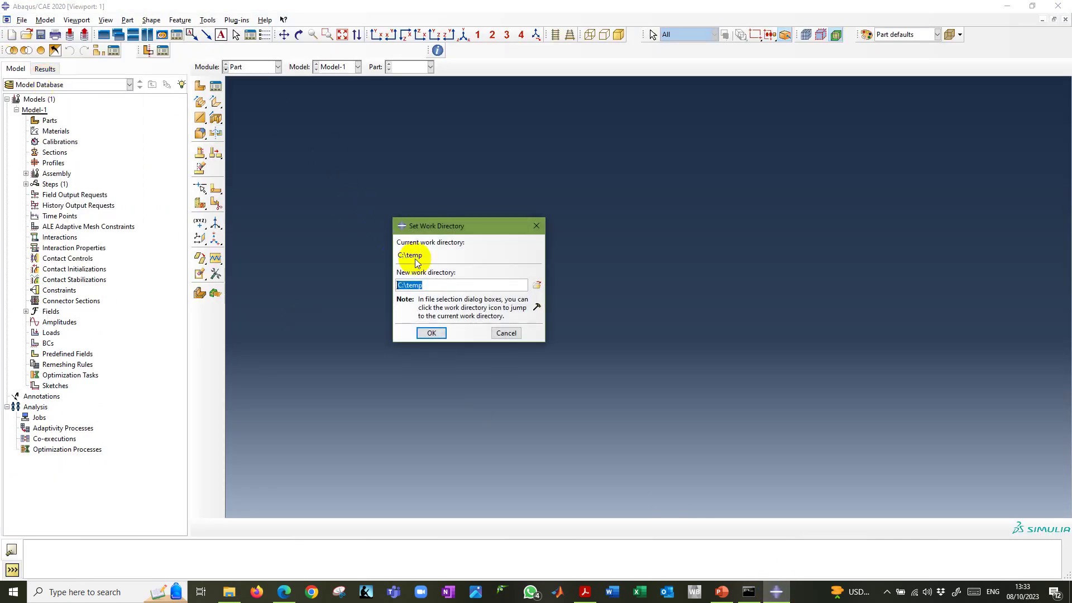
pyautogui.hotkey('ctrl', 'v')
pyautogui.click(435, 333)
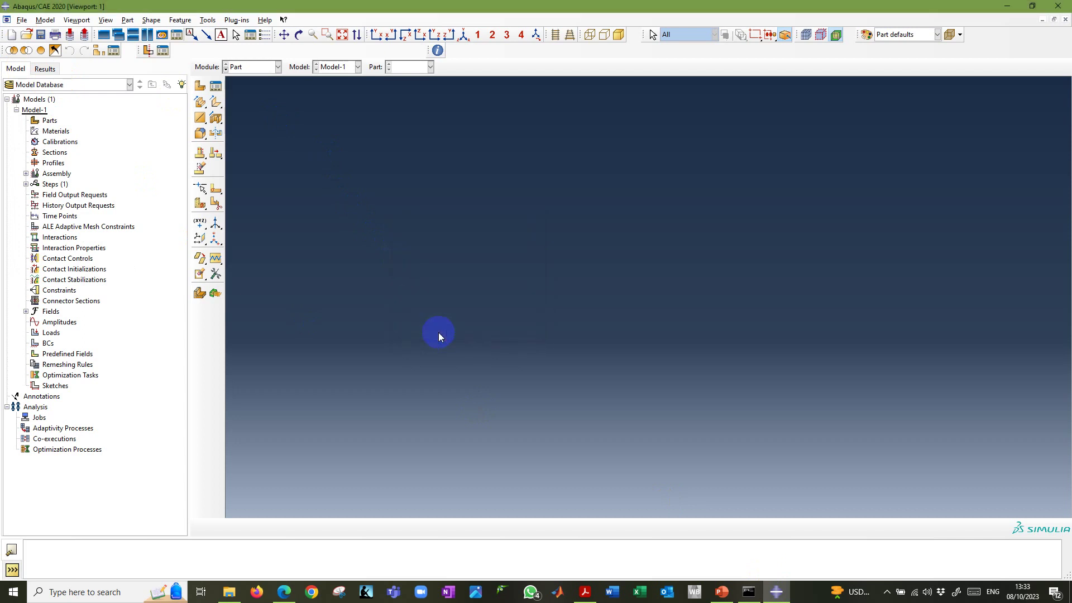
# - Save the model database as "Beam 2D Overhanging" in the work directory
pyautogui.click(42, 34)
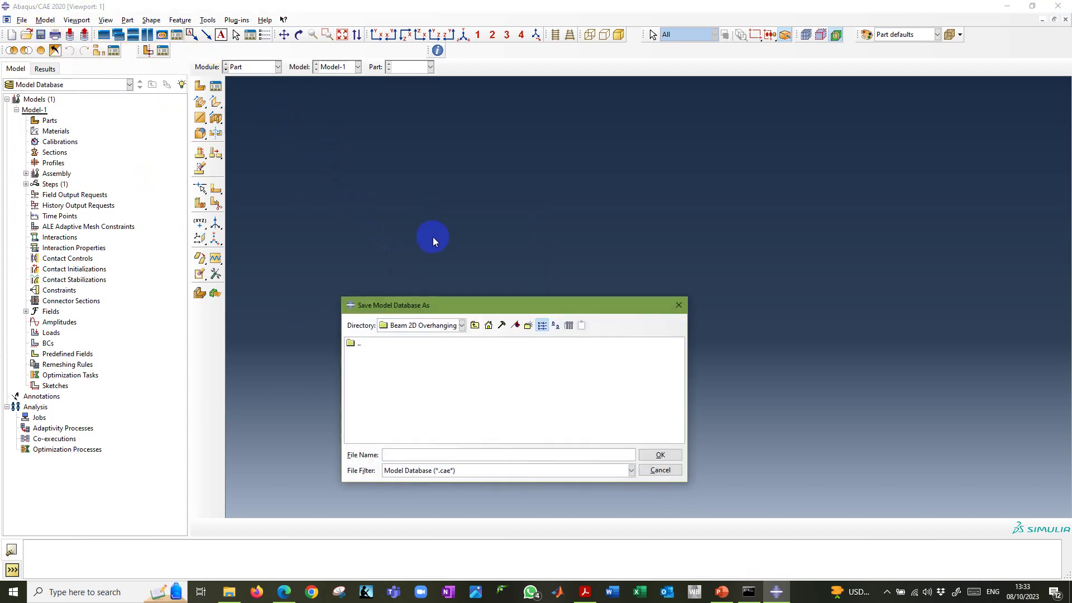
pyautogui.write('Beam 2D Overhanging')
pyautogui.click(660, 454)
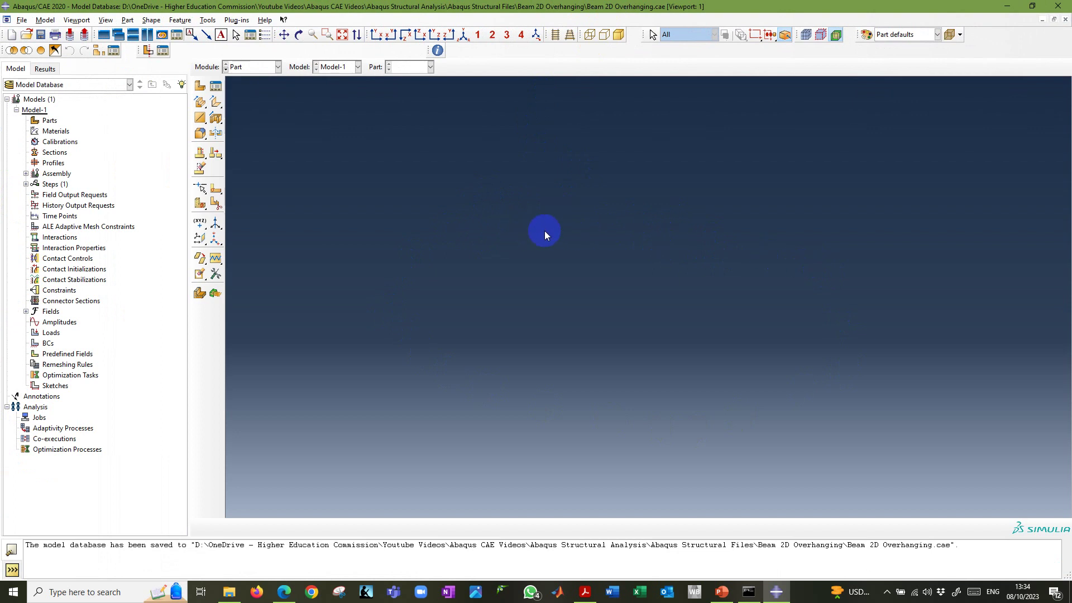
# - Change the viewport background from a gradient to solid white in the graphics options
pyautogui.click(106, 21)
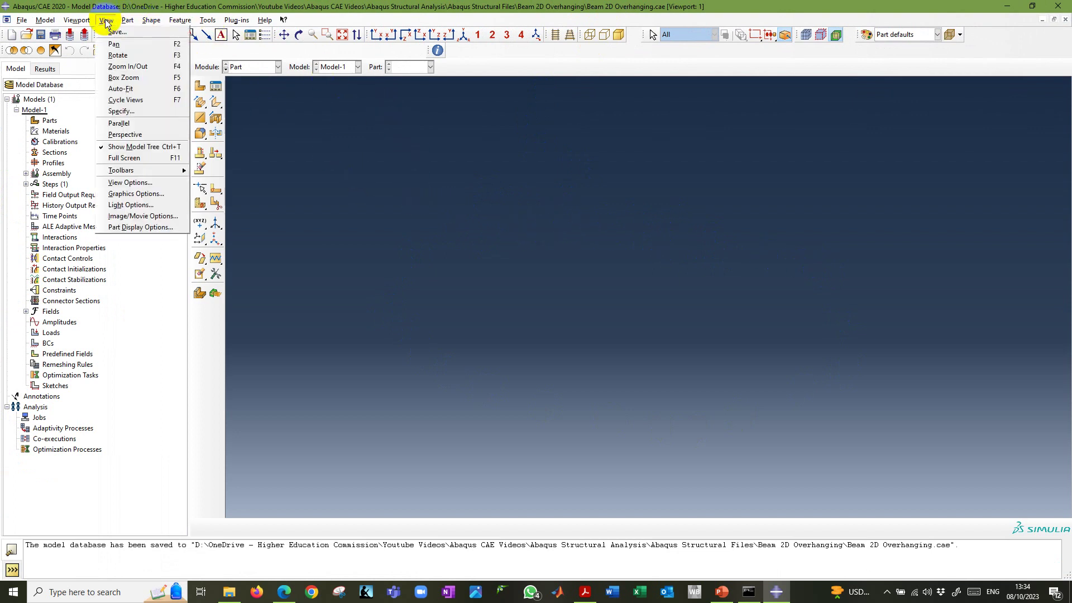
pyautogui.click(149, 195)
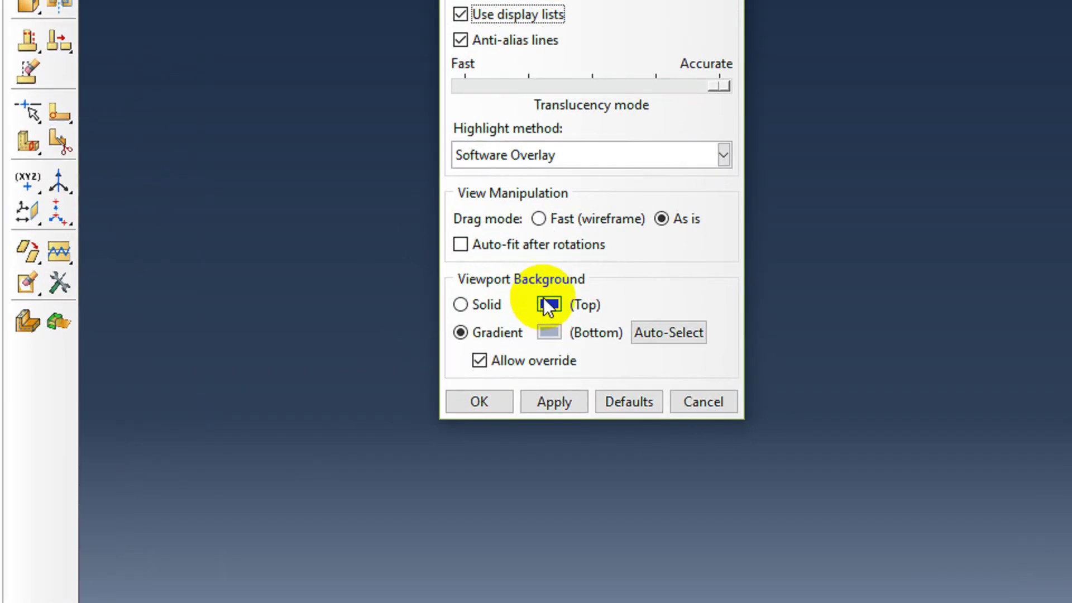
pyautogui.click(461, 284)
pyautogui.click(467, 308)
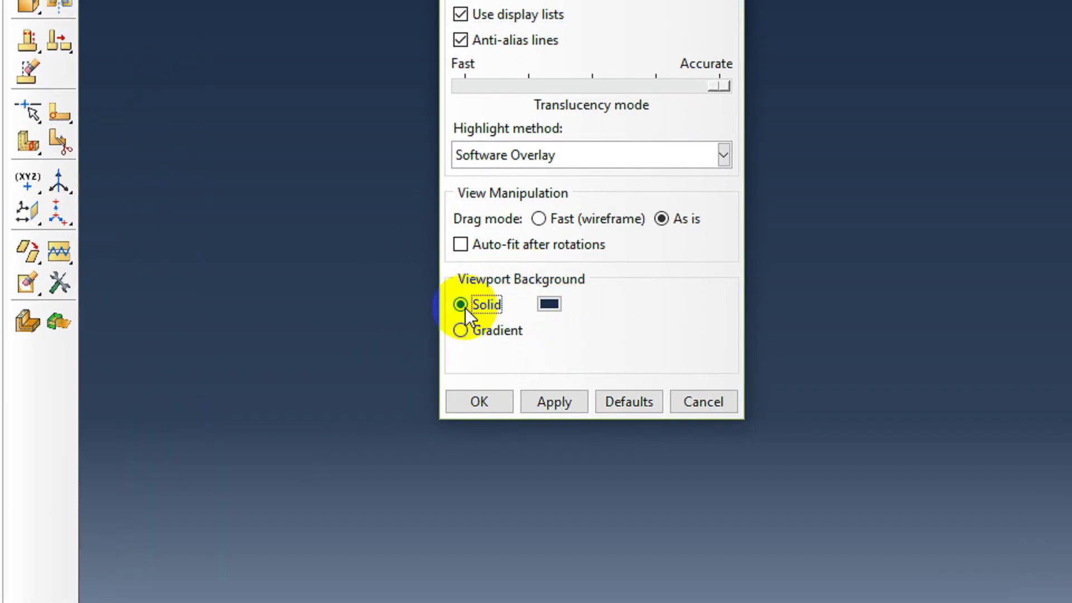
pyautogui.click(550, 305)
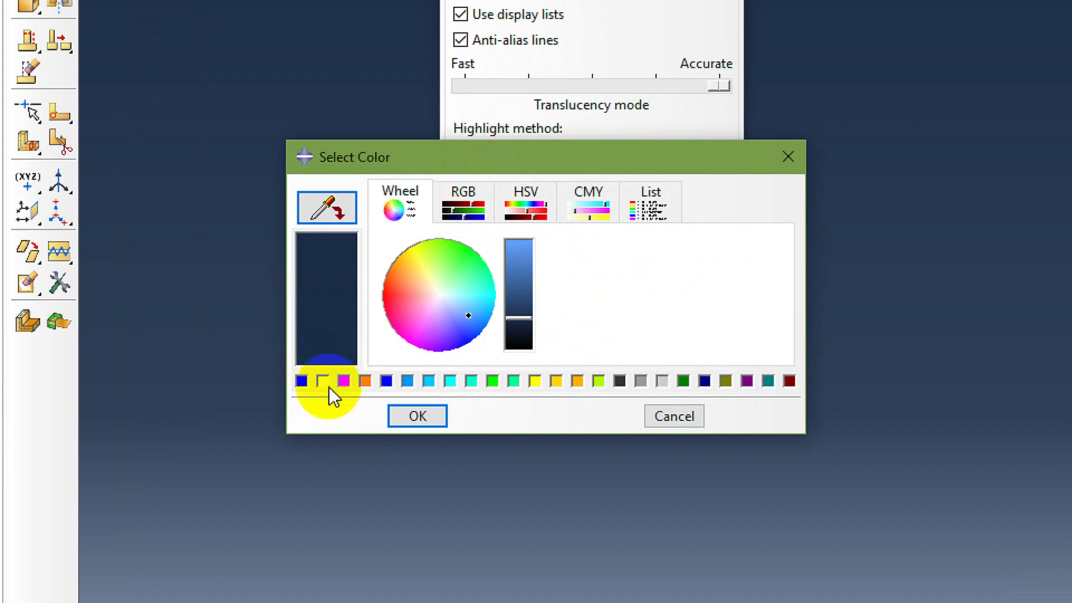
pyautogui.click(330, 386)
pyautogui.click(418, 415)
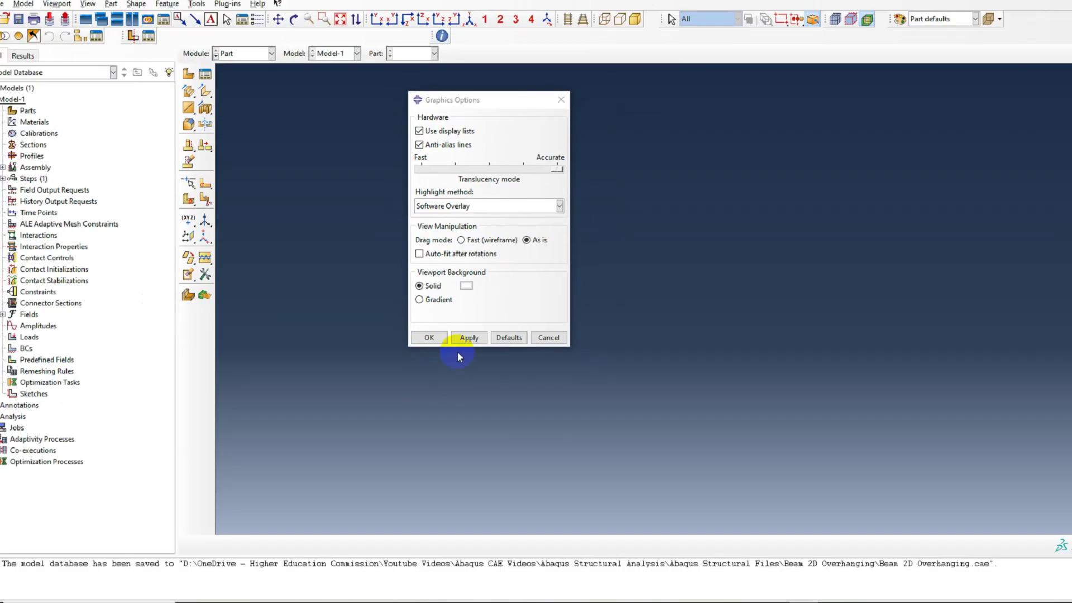
pyautogui.click(555, 402)
pyautogui.click(479, 402)
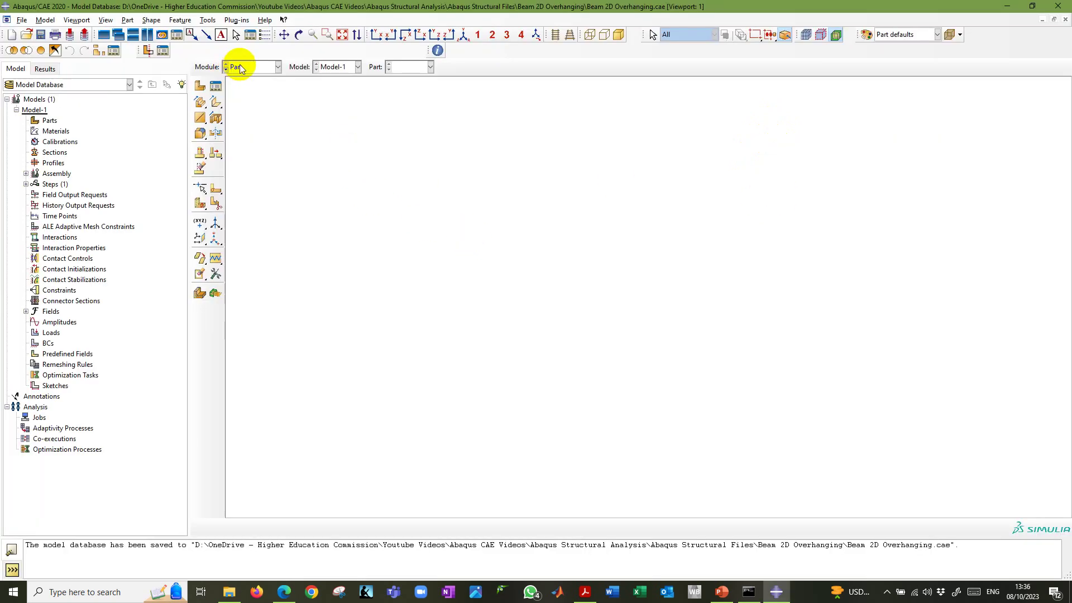
pyautogui.click(508, 132)
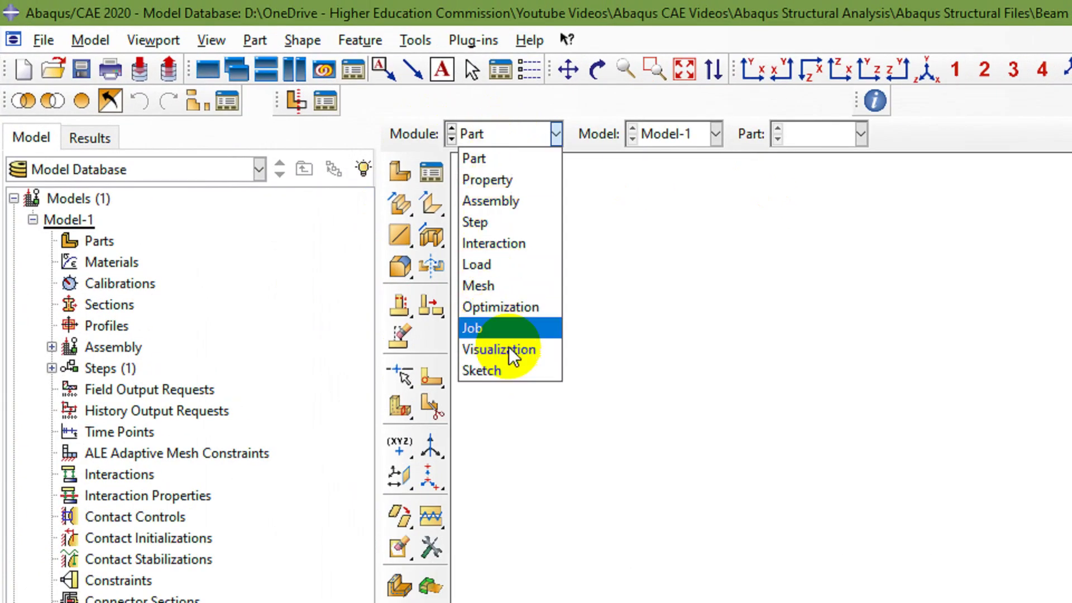
pyautogui.click(514, 141)
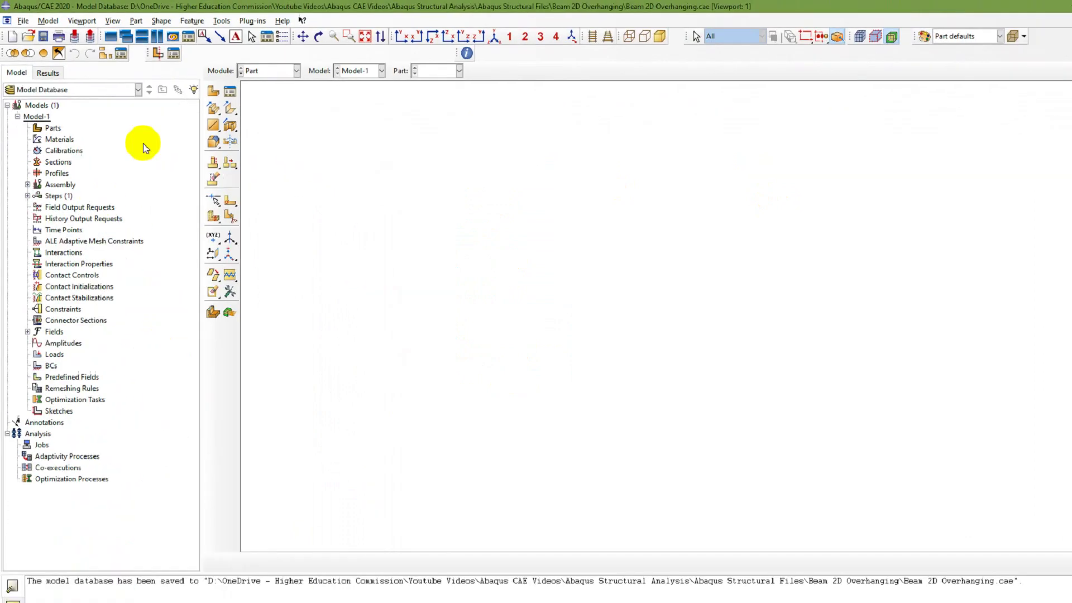
# - Create a 2D planar deformable wire part named "Beam 2D" with an approximate size of 50
pyautogui.click(200, 86)
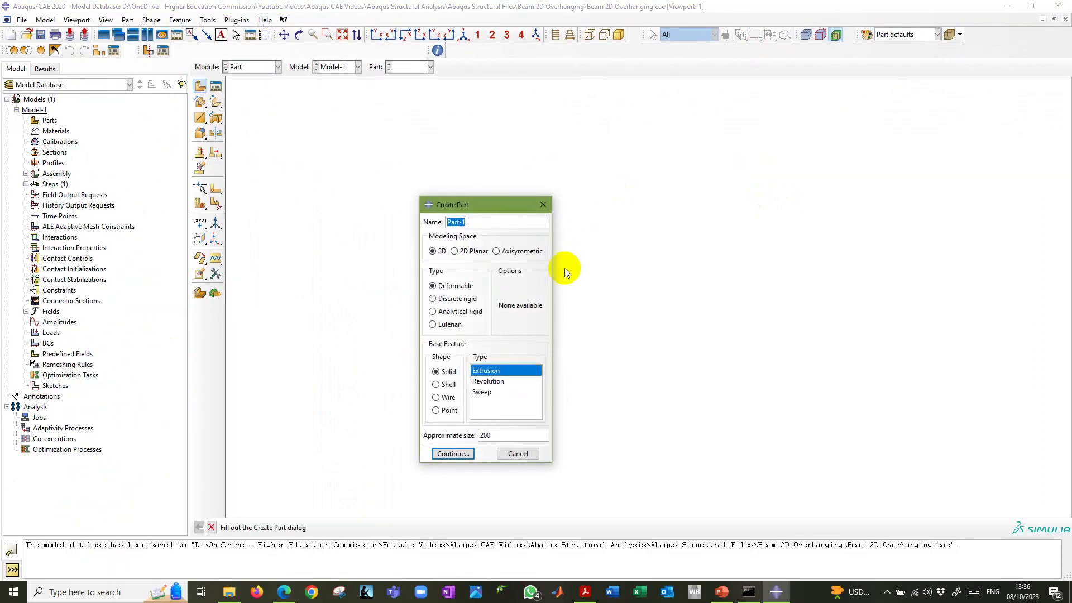
pyautogui.click(454, 251)
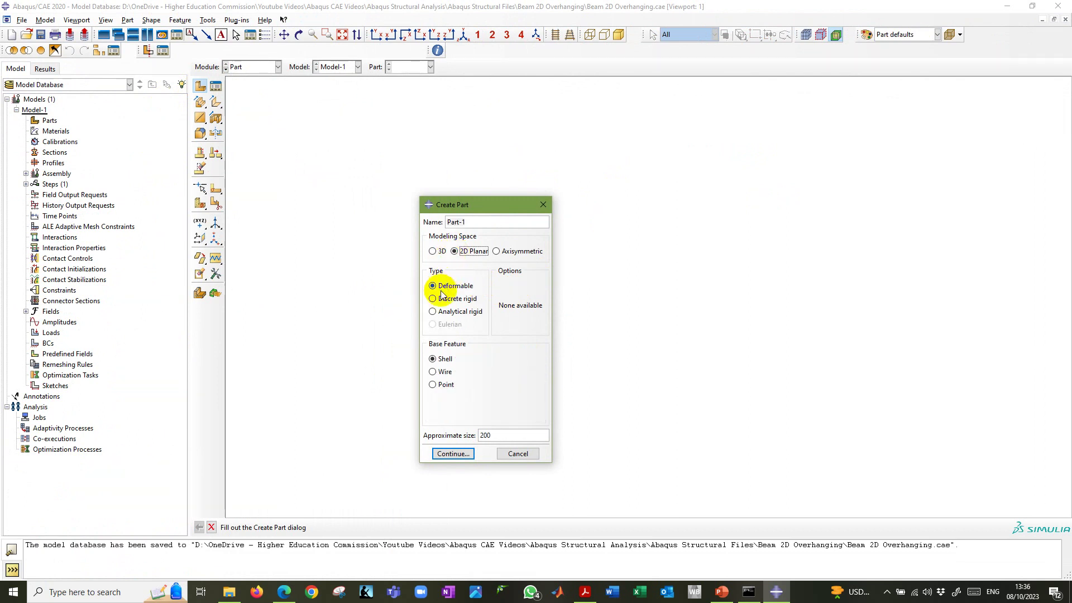
pyautogui.click(433, 372)
pyautogui.doubleClick(491, 435)
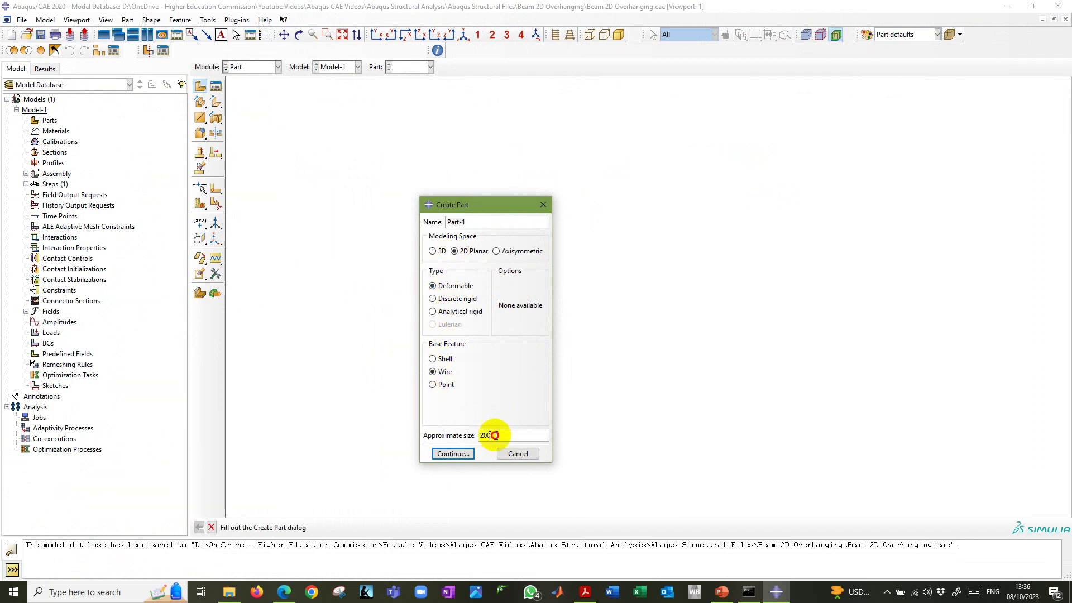
pyautogui.write('50')
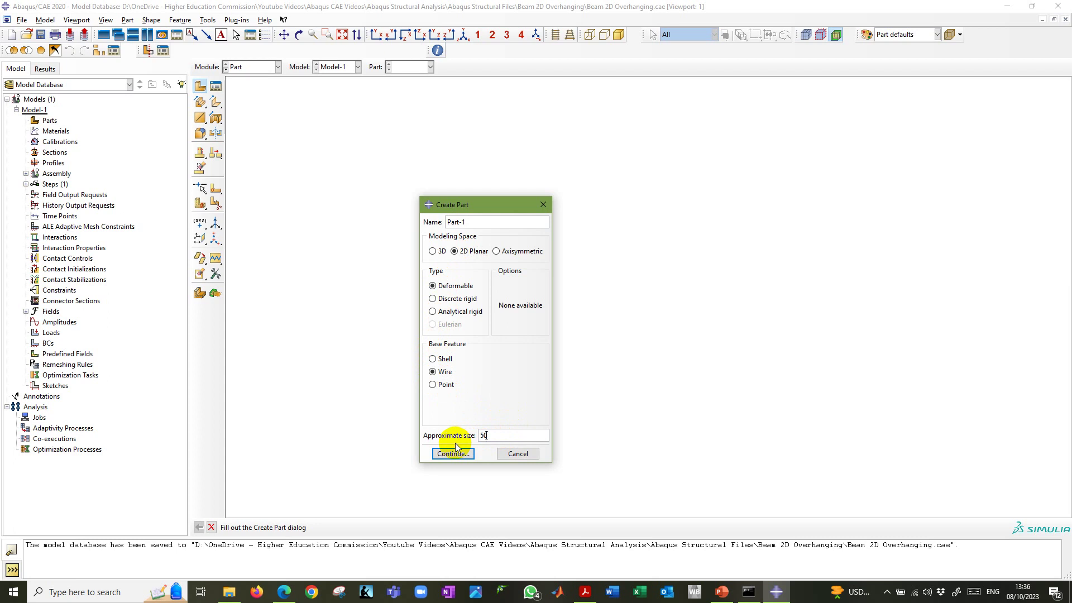
pyautogui.tripleClick(458, 222)
pyautogui.write('Beam 2D')
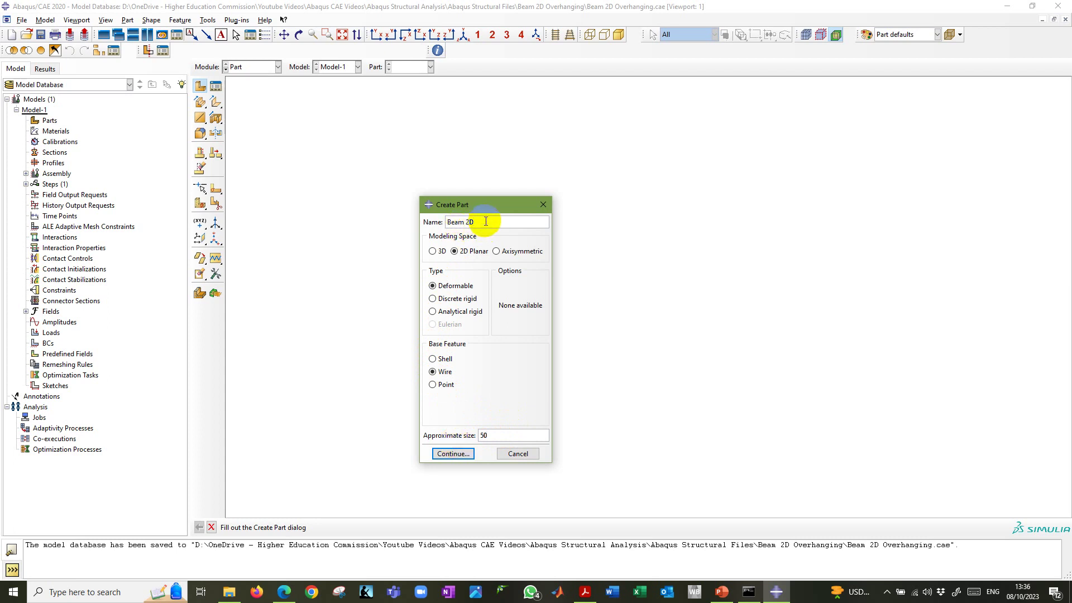
pyautogui.click(457, 454)
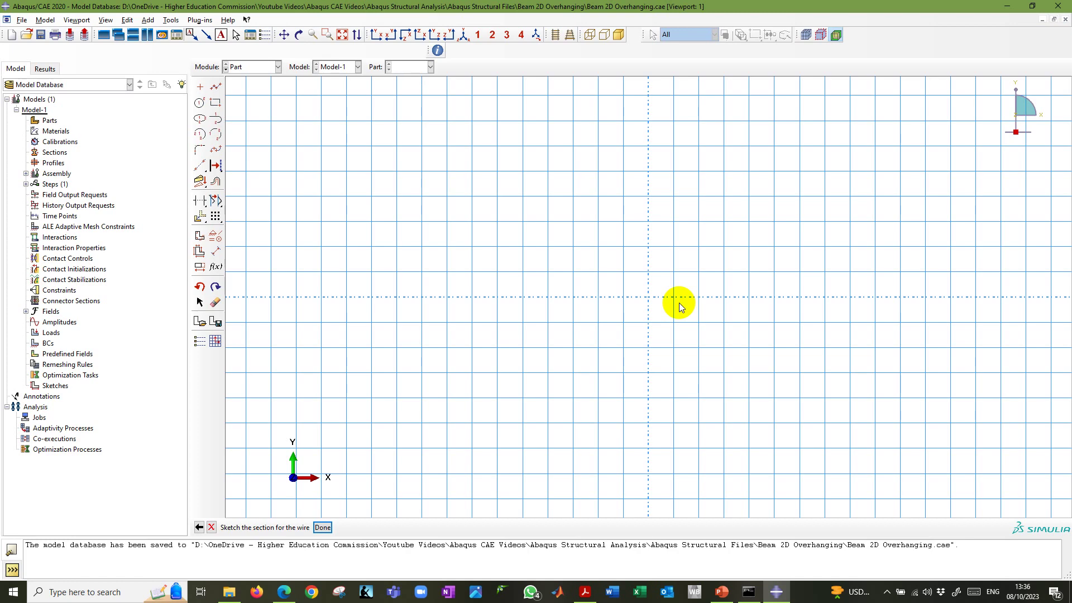
# - Following the beam diagram in the PowerPoint slides, sketch connected horizontal lines from the origin through (4,0), (10,0) and (14,0) to (22,0)
pyautogui.hotkey('alt', 'Tab')
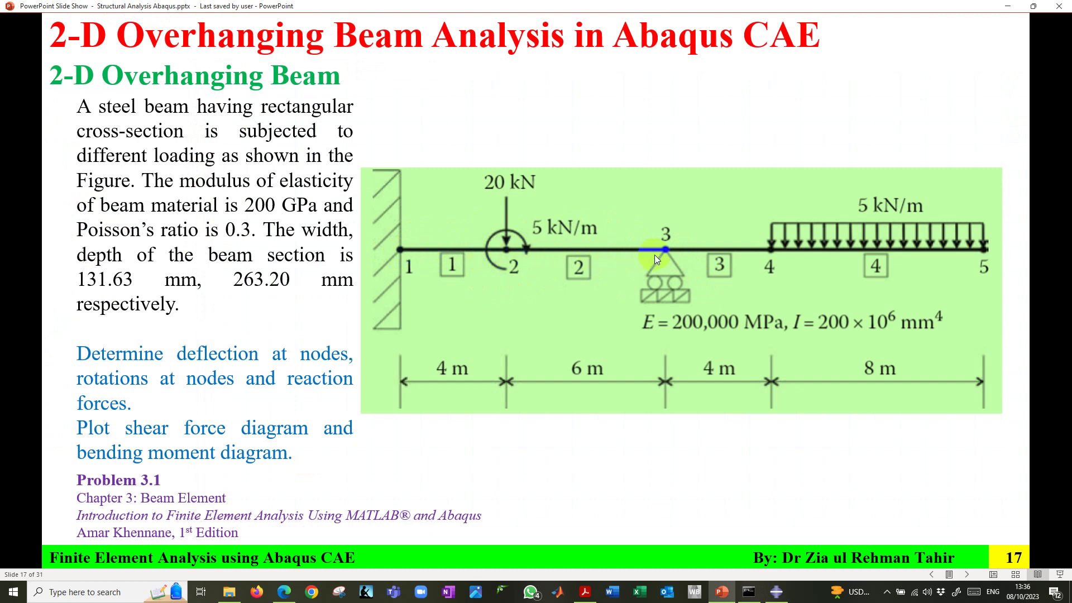
pyautogui.hotkey('alt', 'Tab')
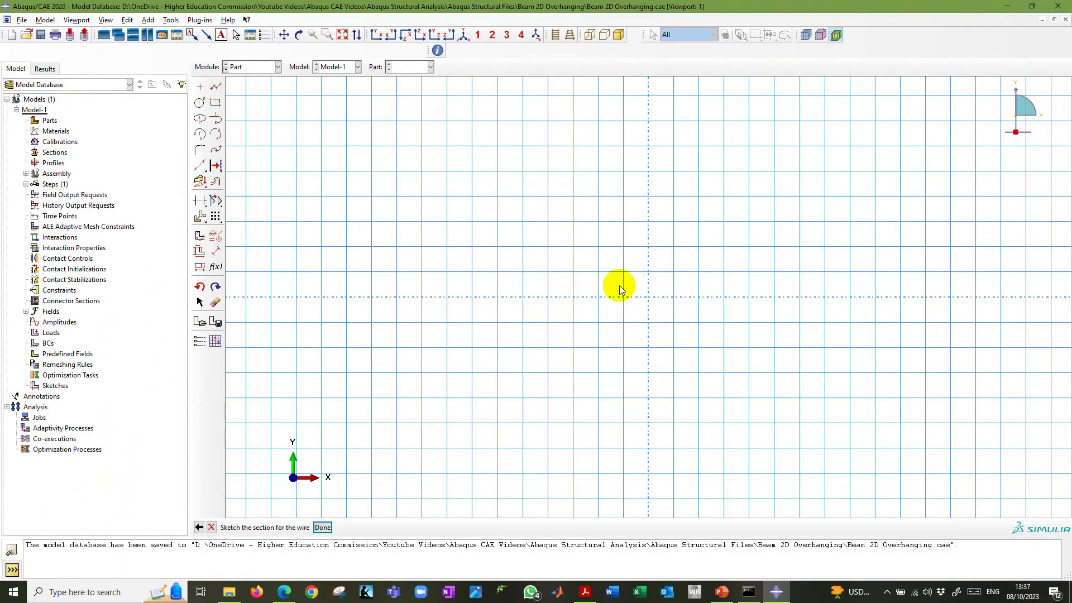
pyautogui.click(215, 86)
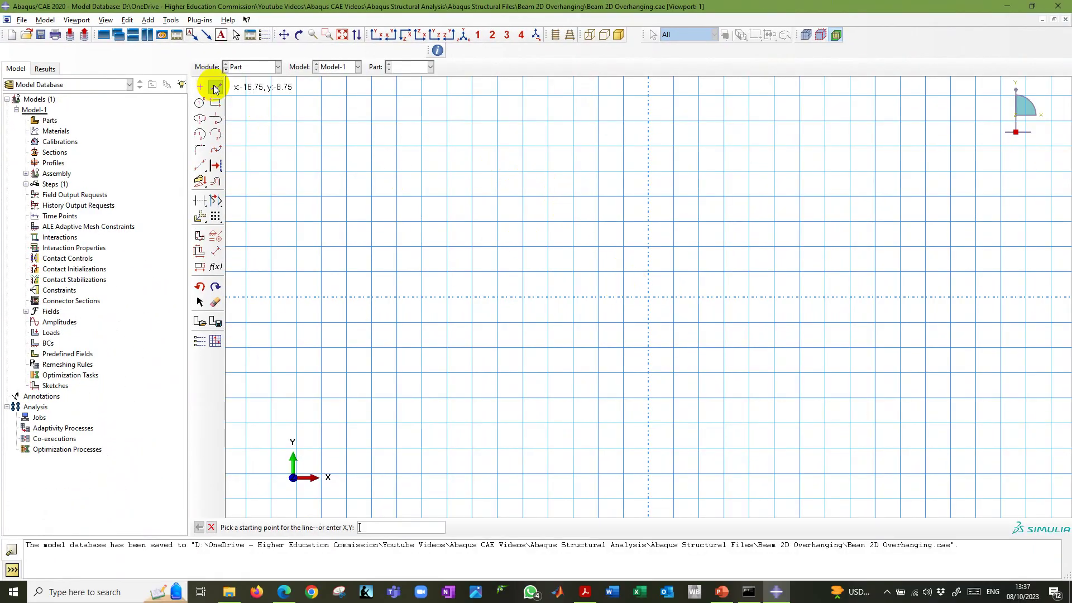
pyautogui.click(647, 296)
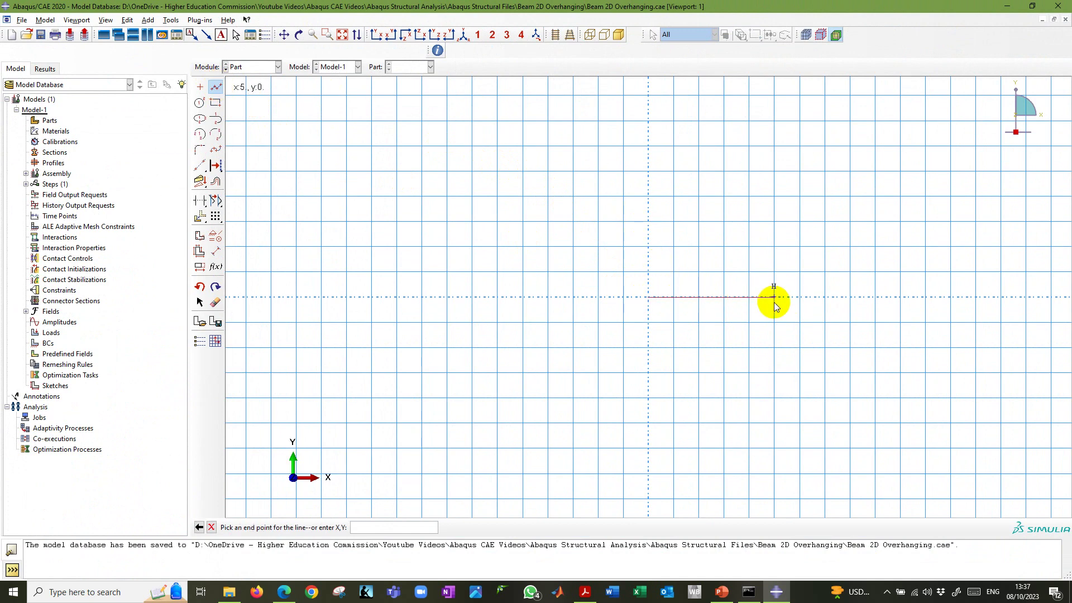
pyautogui.click(750, 297)
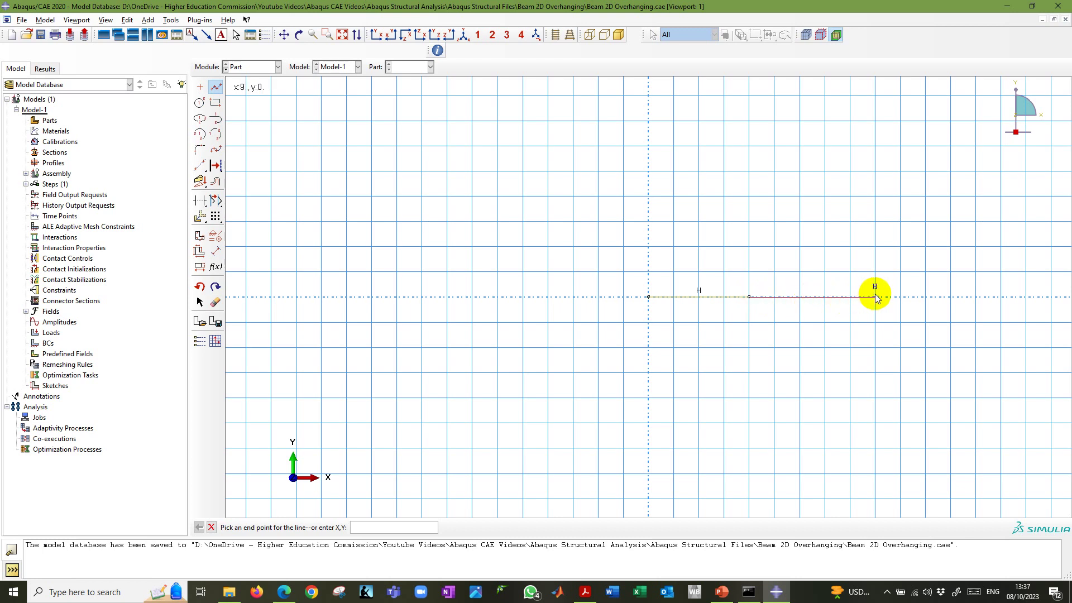
pyautogui.click(900, 297)
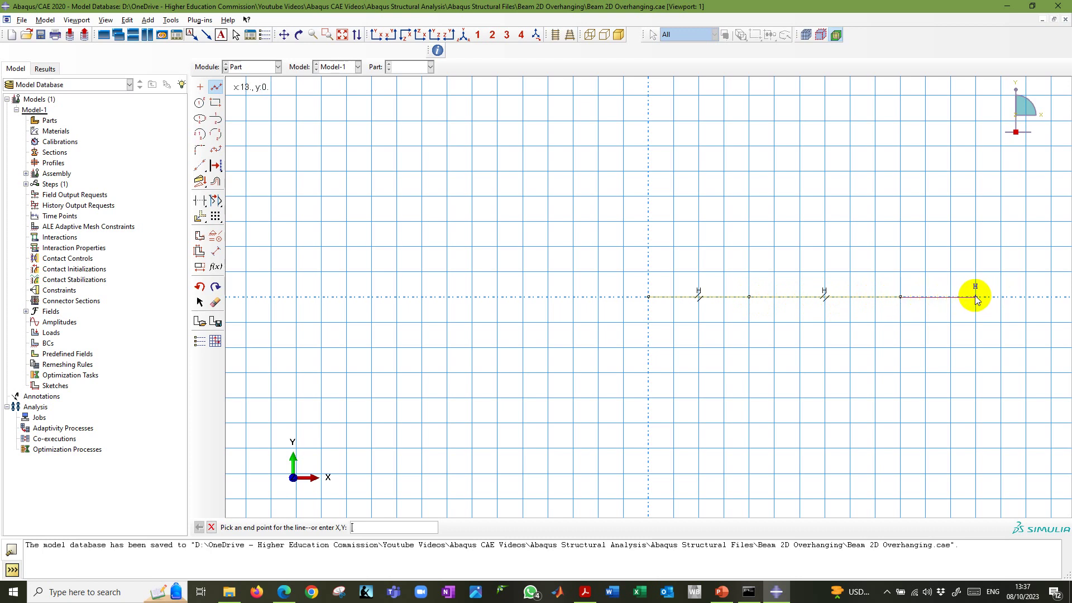
pyautogui.click(1000, 297)
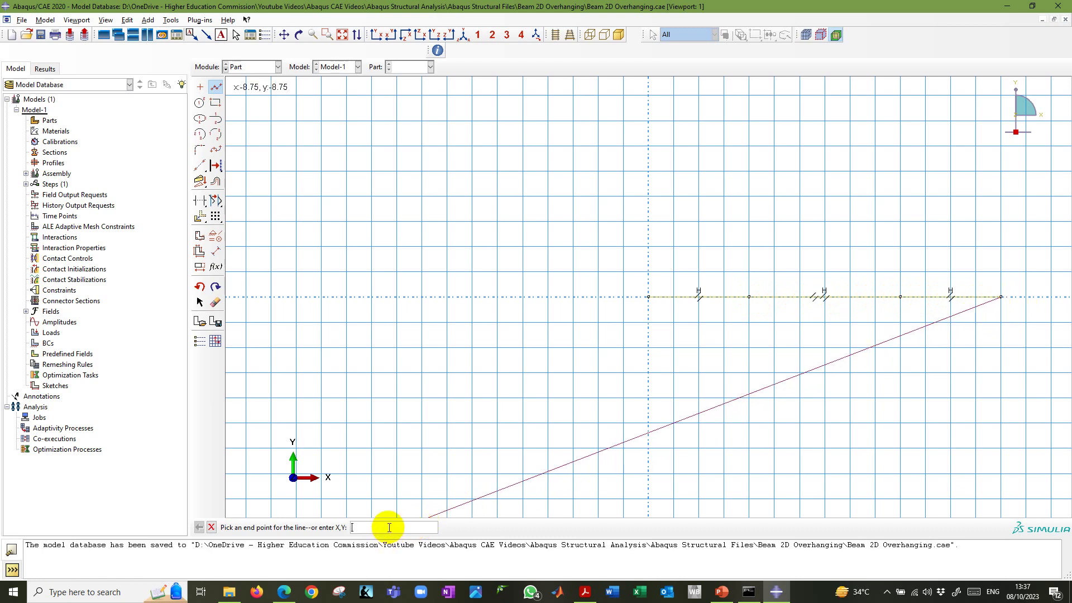
pyautogui.write('22,0')
pyautogui.press('Return')
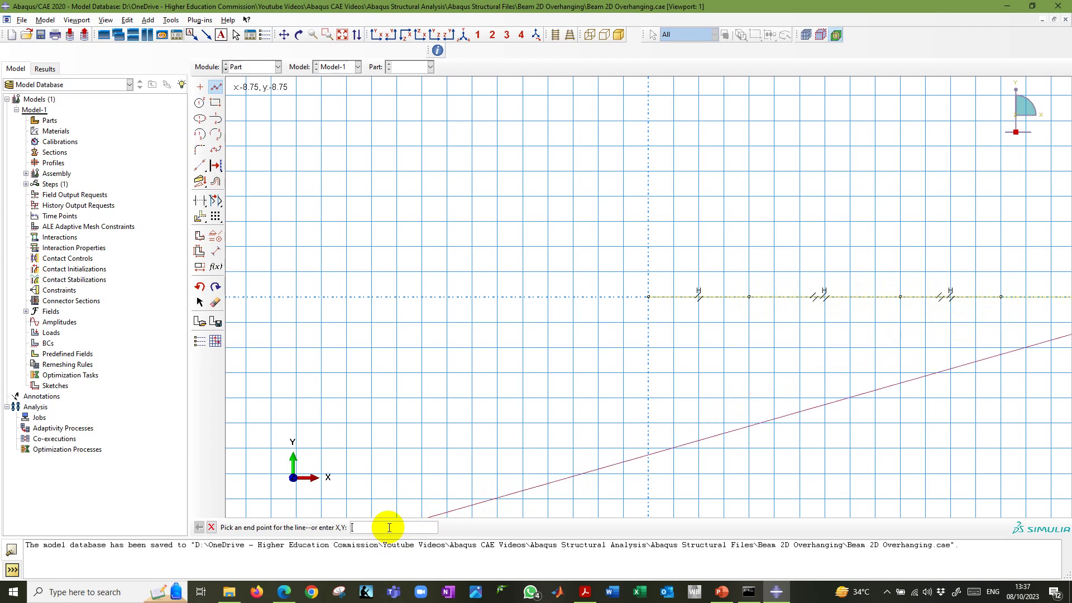
pyautogui.rightClick(682, 211)
pyautogui.click(721, 260)
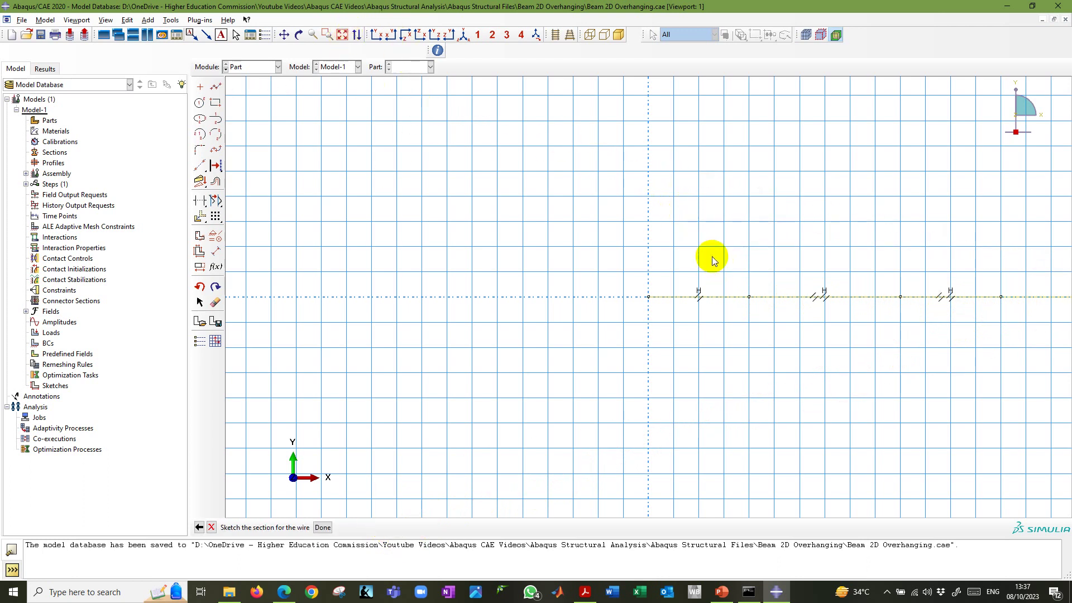
# - Auto-dimension all four beam segments and finish the wire sketch
pyautogui.click(342, 35)
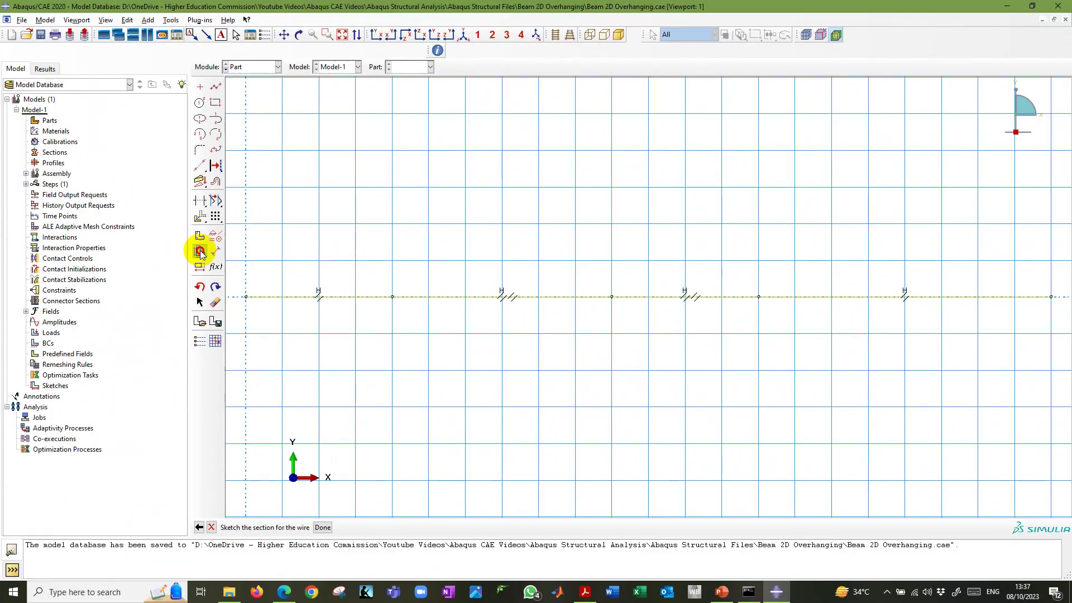
pyautogui.click(399, 301)
pyautogui.moveTo(242, 274)
pyautogui.mouseDown()
pyautogui.moveTo(491, 316)
pyautogui.moveTo(1066, 319)
pyautogui.mouseUp()
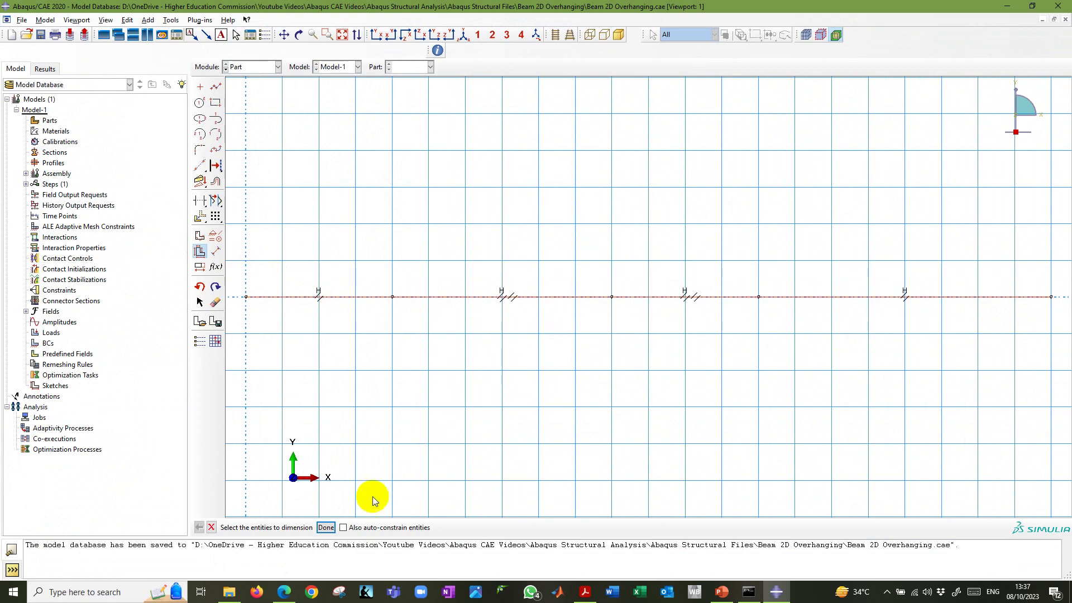
pyautogui.click(326, 527)
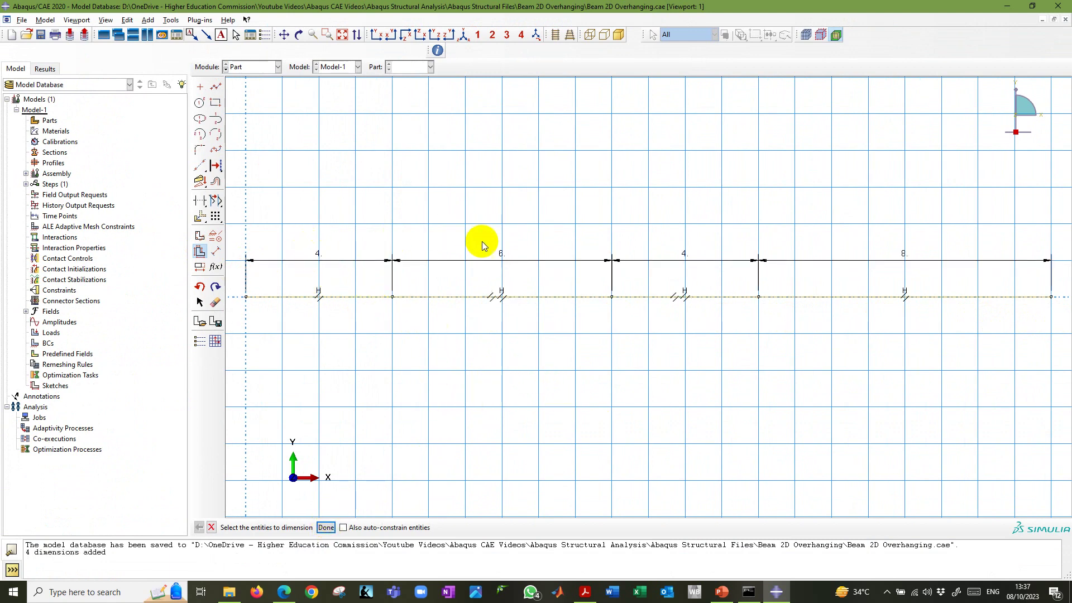
pyautogui.click(326, 528)
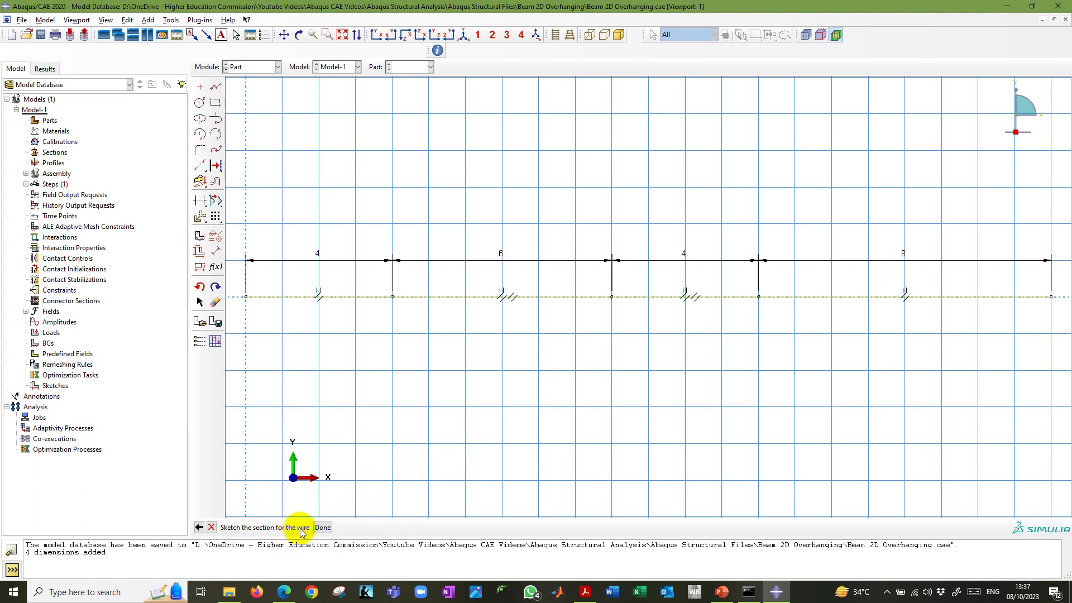
pyautogui.click(324, 528)
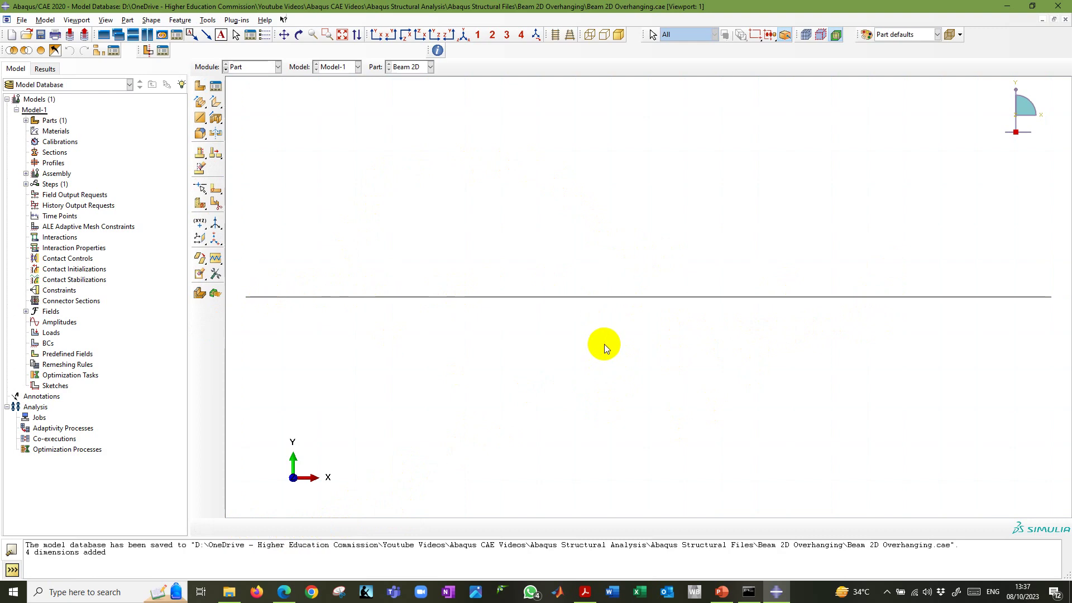
# - Check the modelling slide in PowerPoint for the material definition settings and return to Abaqus/CAE
pyautogui.hotkey('alt', 'Tab')
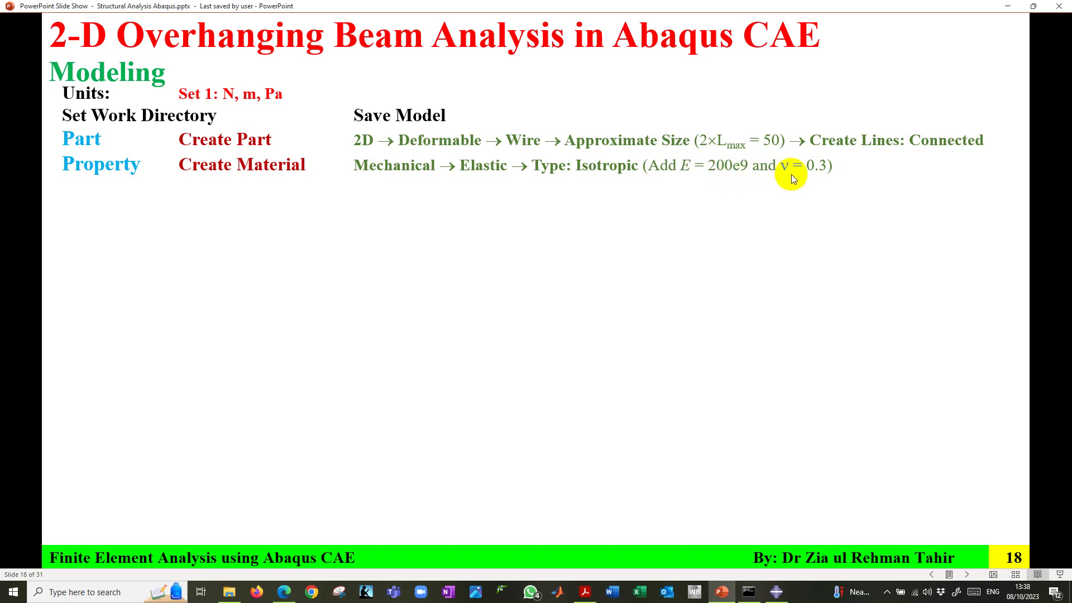
pyautogui.click(776, 591)
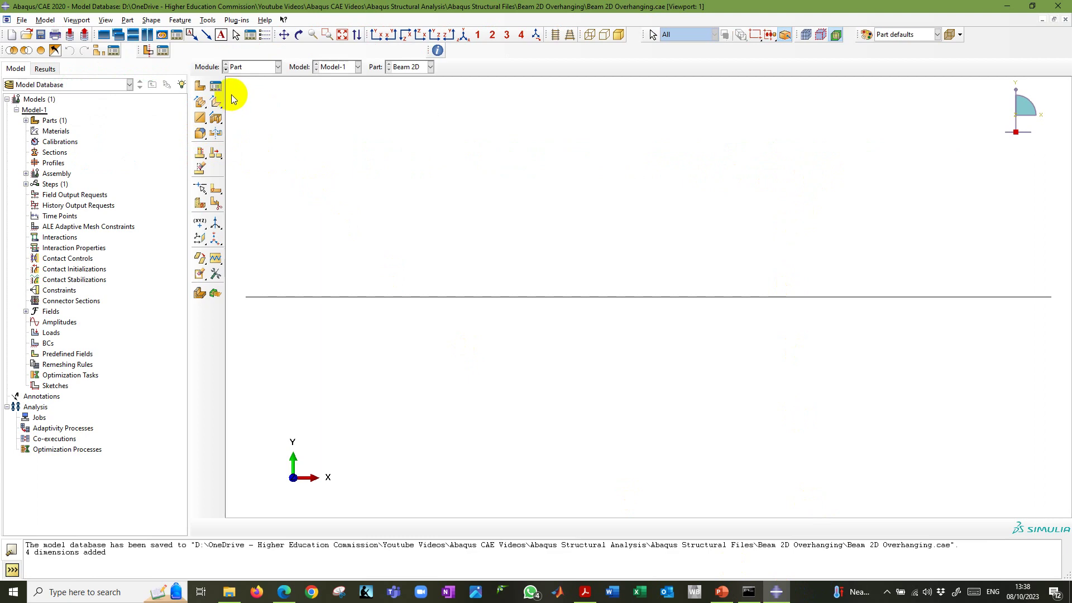
# - Switch to the Property module and start a new material with isotropic elastic behaviour
pyautogui.click(271, 68)
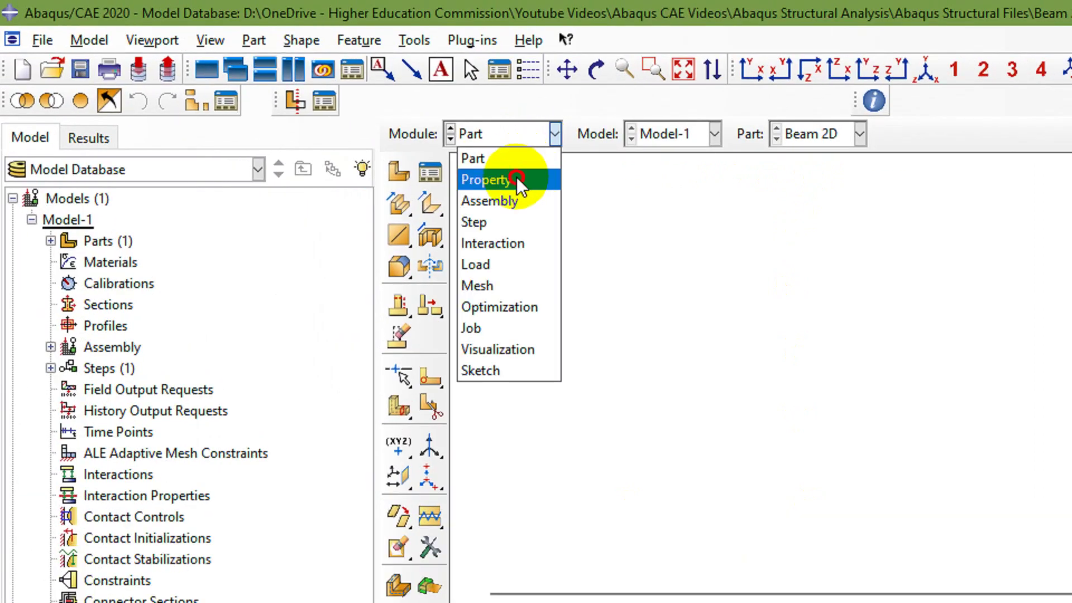
pyautogui.click(517, 177)
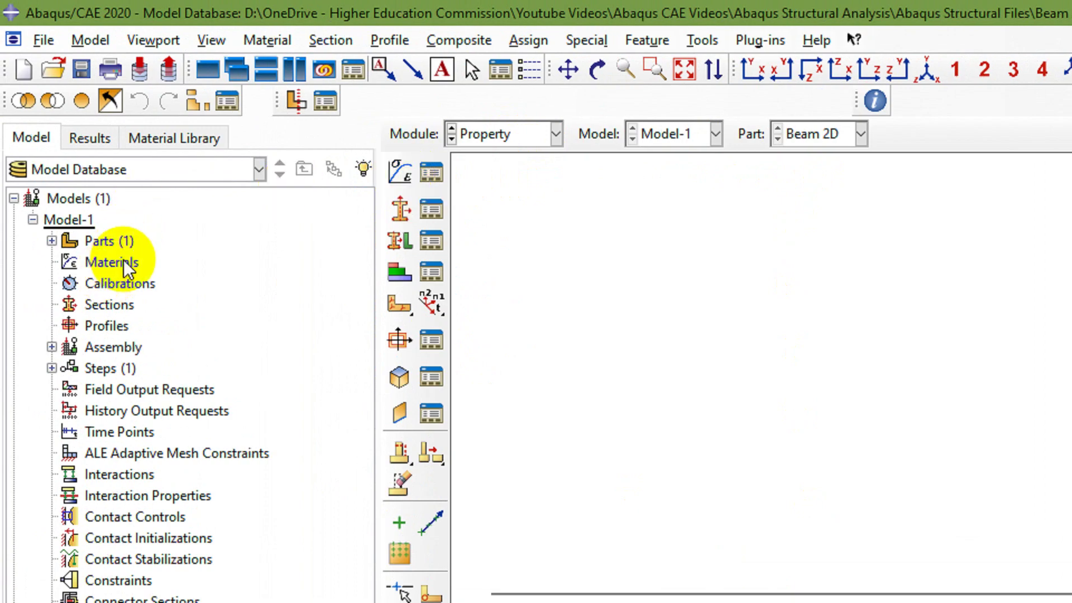
pyautogui.doubleClick(123, 260)
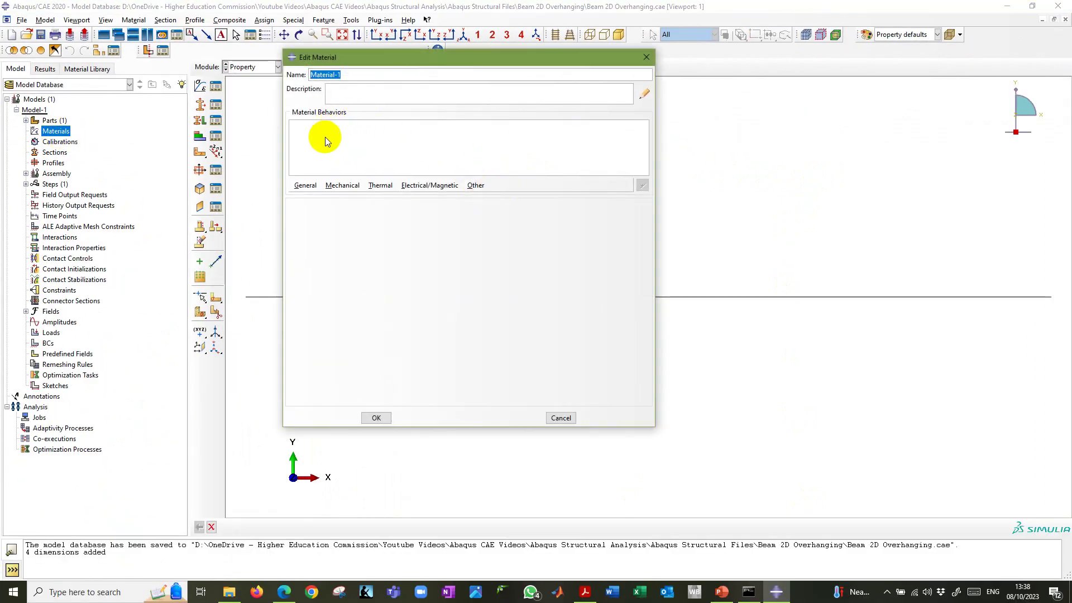
pyautogui.click(342, 185)
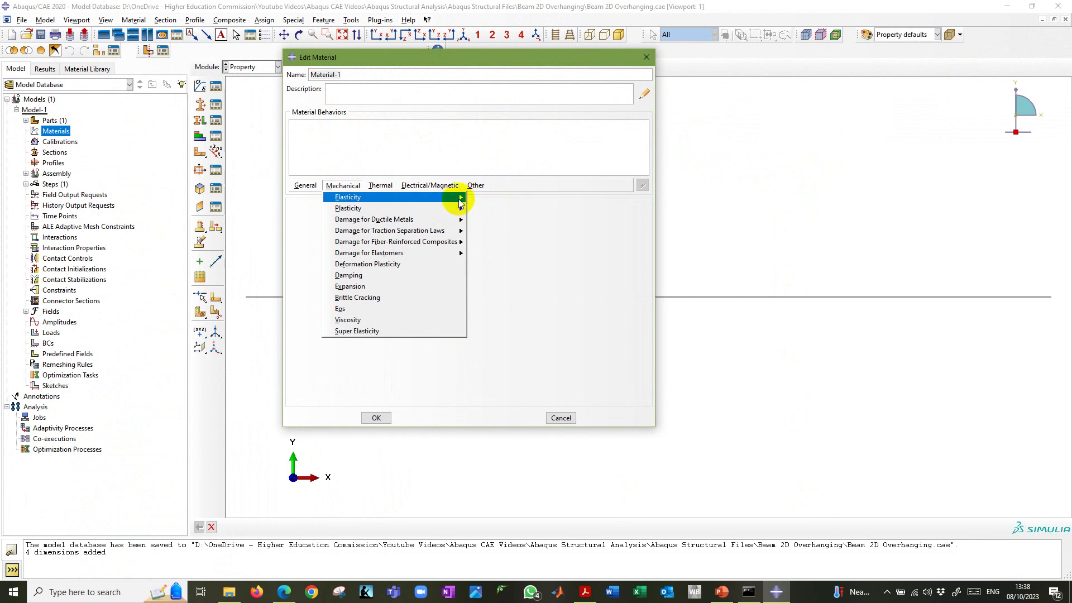
pyautogui.click(484, 198)
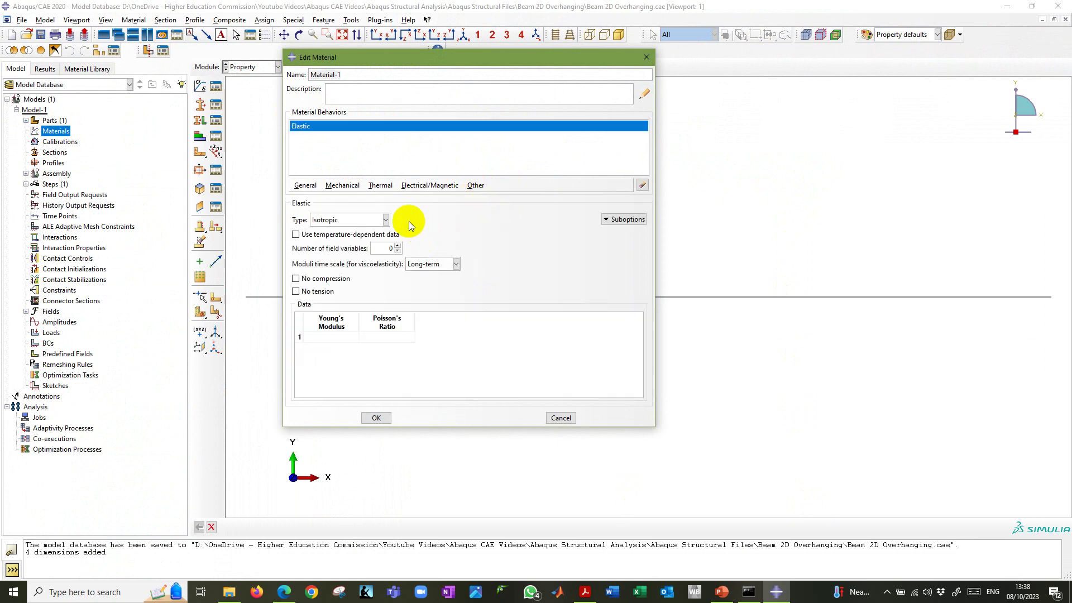
# - Set Young's modulus to 200e9 and Poisson's ratio to 0.3, and save the material under the name Steel
pyautogui.click(328, 338)
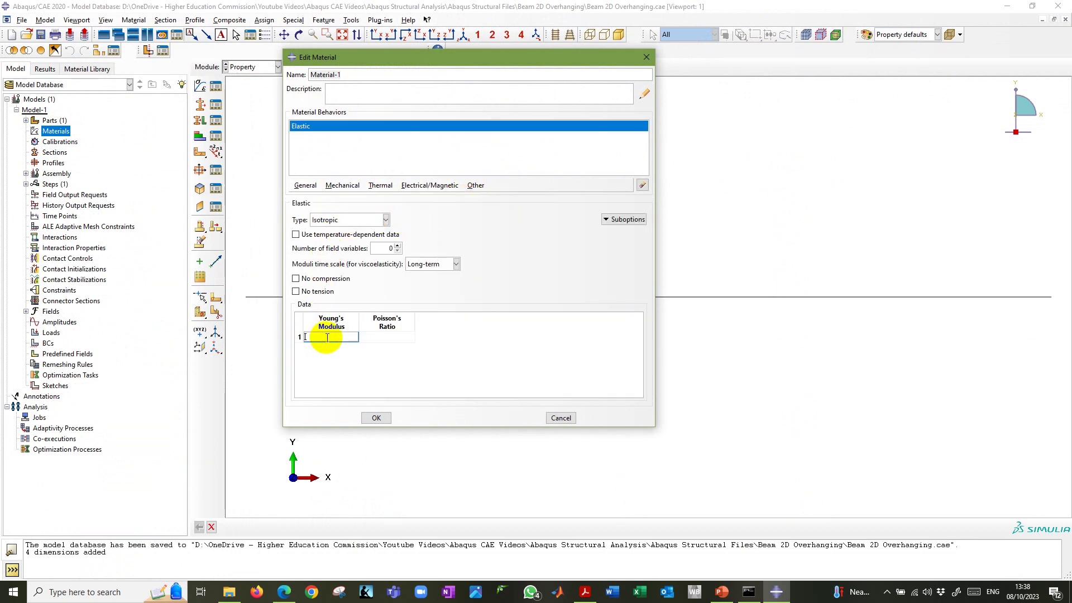
pyautogui.write('200e')
pyautogui.write('9')
pyautogui.click(376, 341)
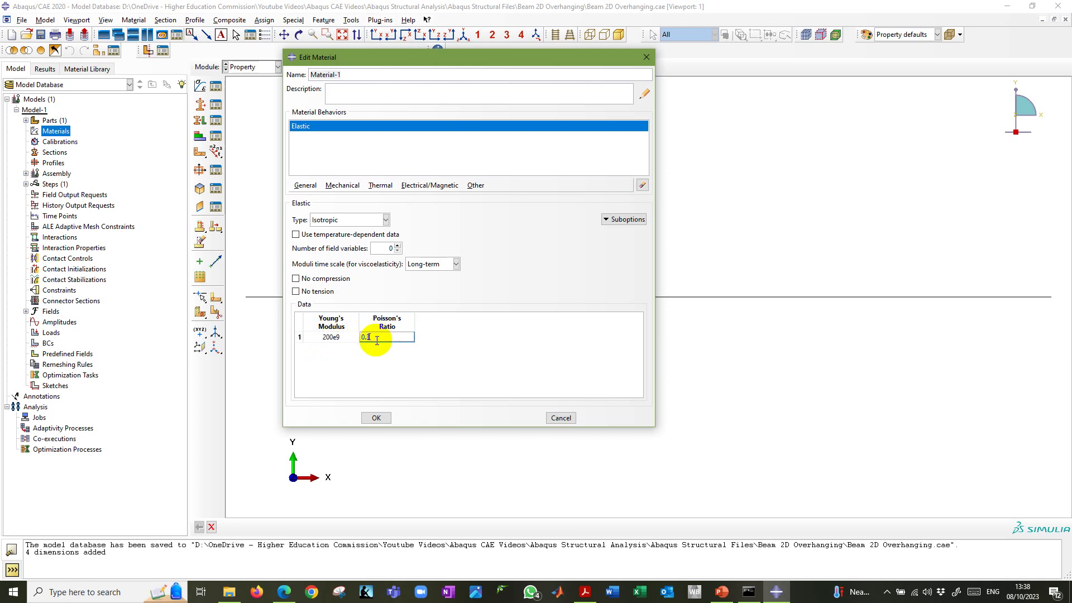
pyautogui.click(353, 73)
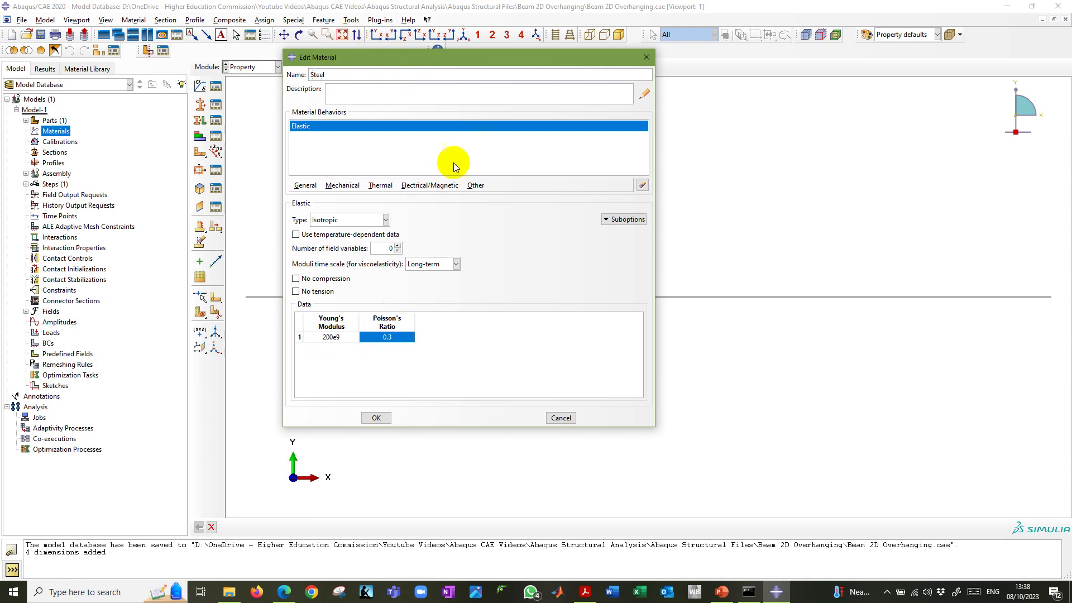
pyautogui.click(376, 418)
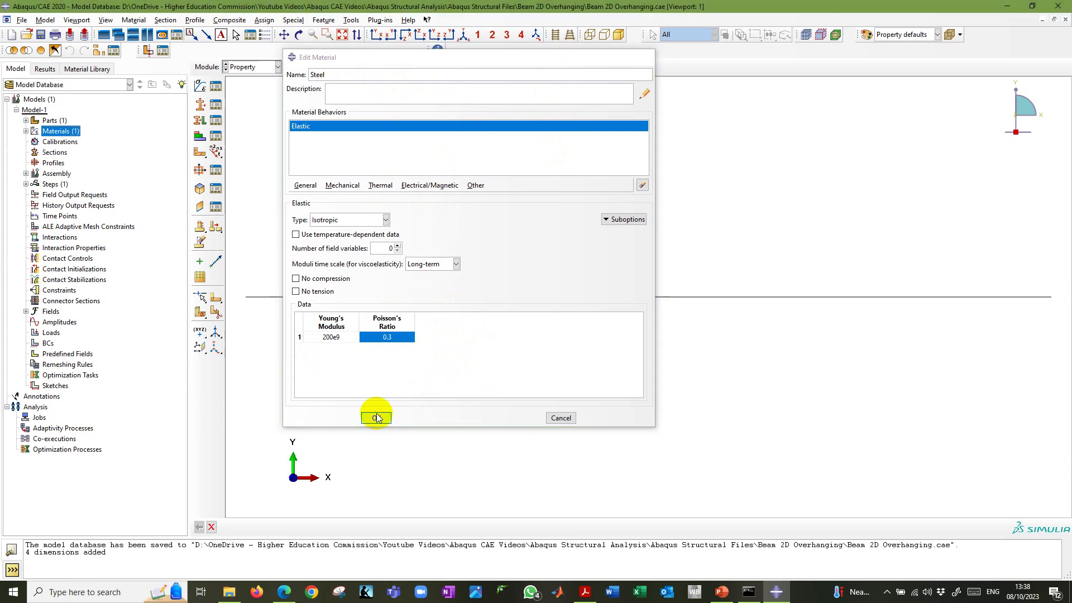
# - Reopen the Steel material from the model tree to check its elastic constants, and close it again
pyautogui.click(26, 131)
pyautogui.doubleClick(42, 142)
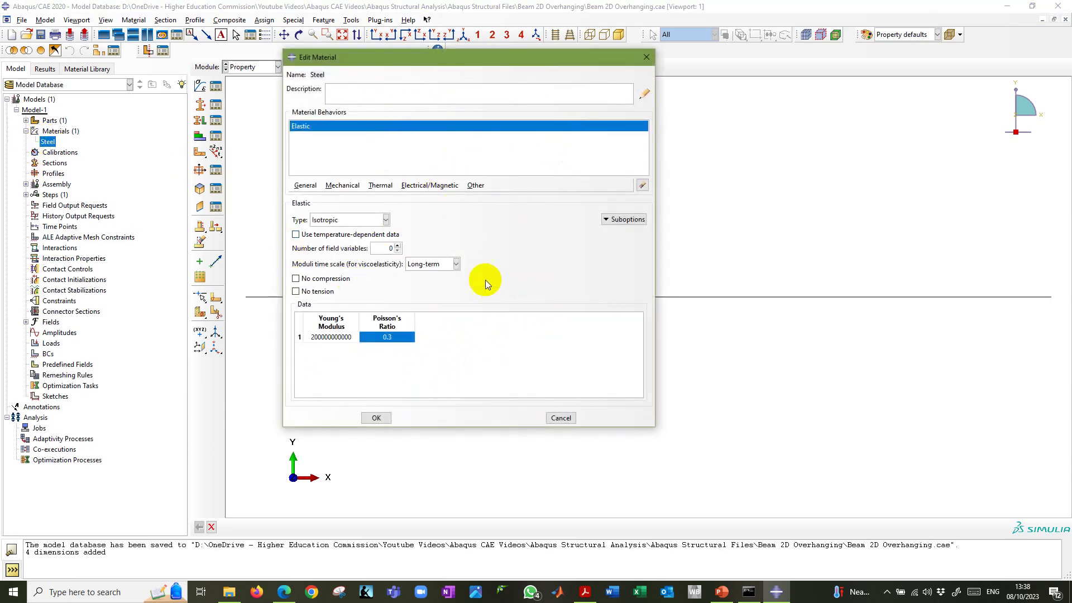
pyautogui.doubleClick(330, 337)
pyautogui.doubleClick(388, 338)
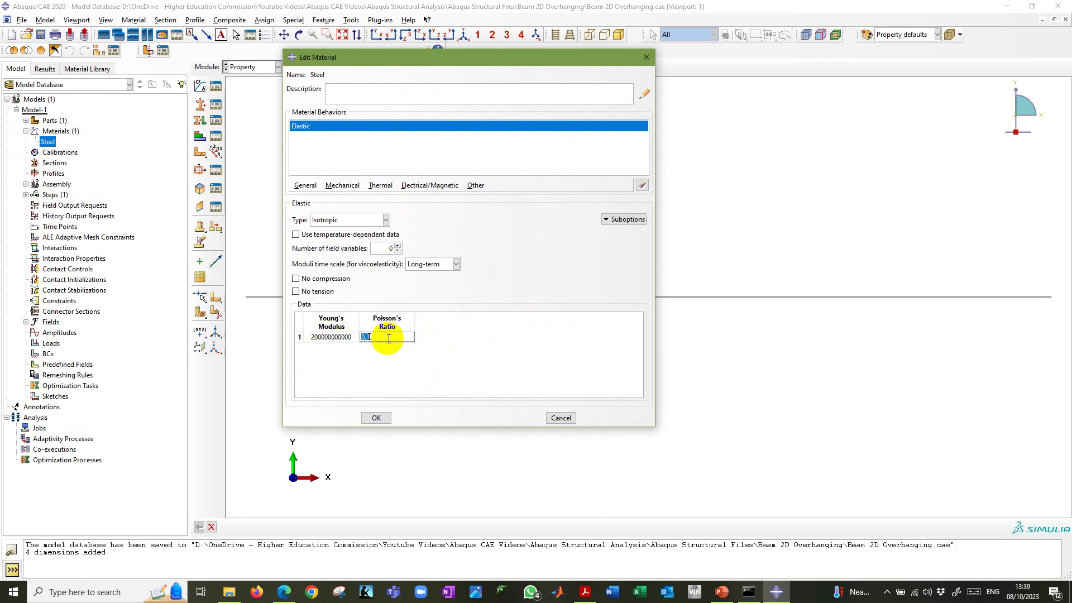
pyautogui.press('Return')
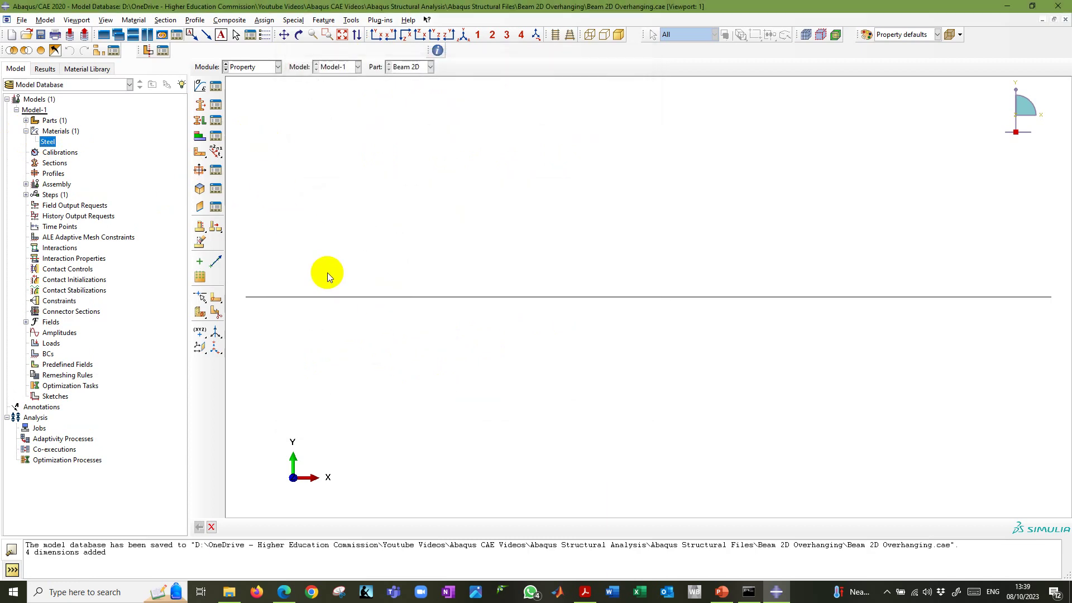
# - Following the PowerPoint modelling slide, create a rectangular profile named Rectangular in Abaqus/CAE with a = 131.63e-3 and b = 263.20e-3
pyautogui.hotkey('alt', 'Tab')
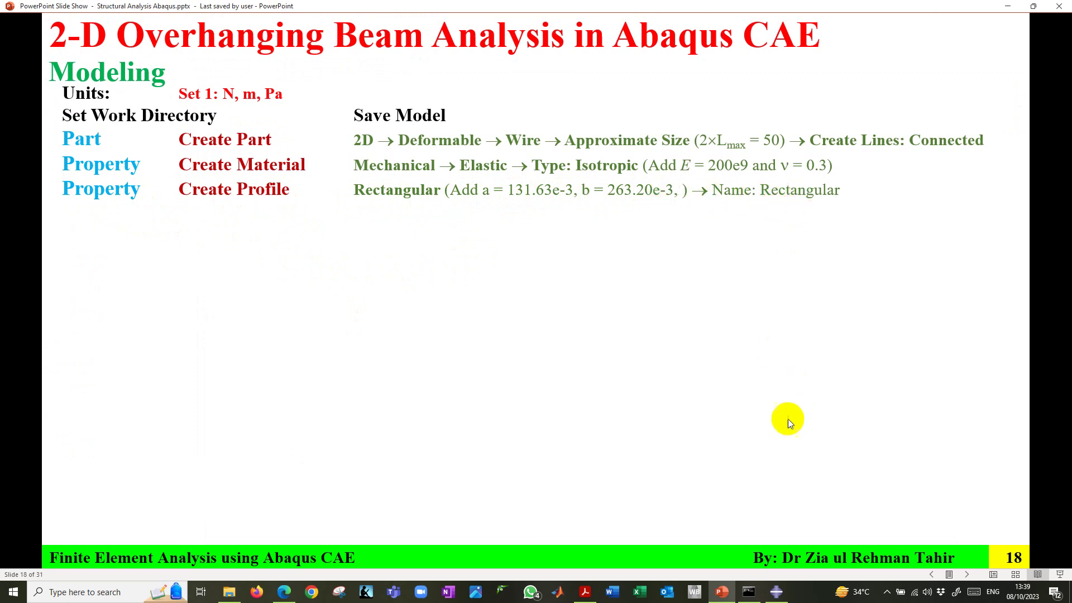
pyautogui.click(776, 591)
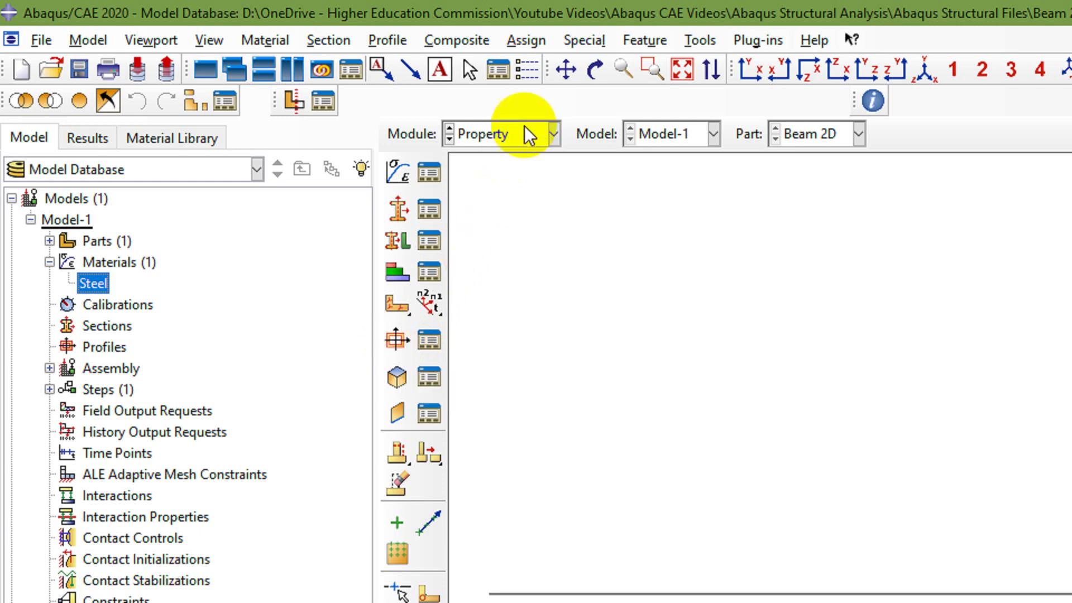
pyautogui.doubleClick(96, 348)
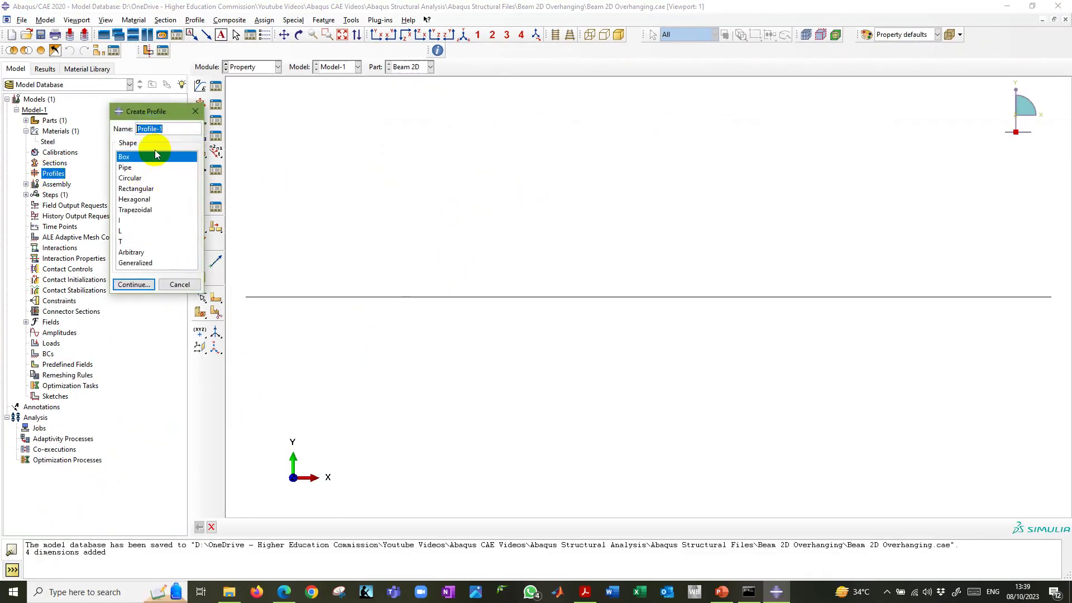
pyautogui.write('Rectangular')
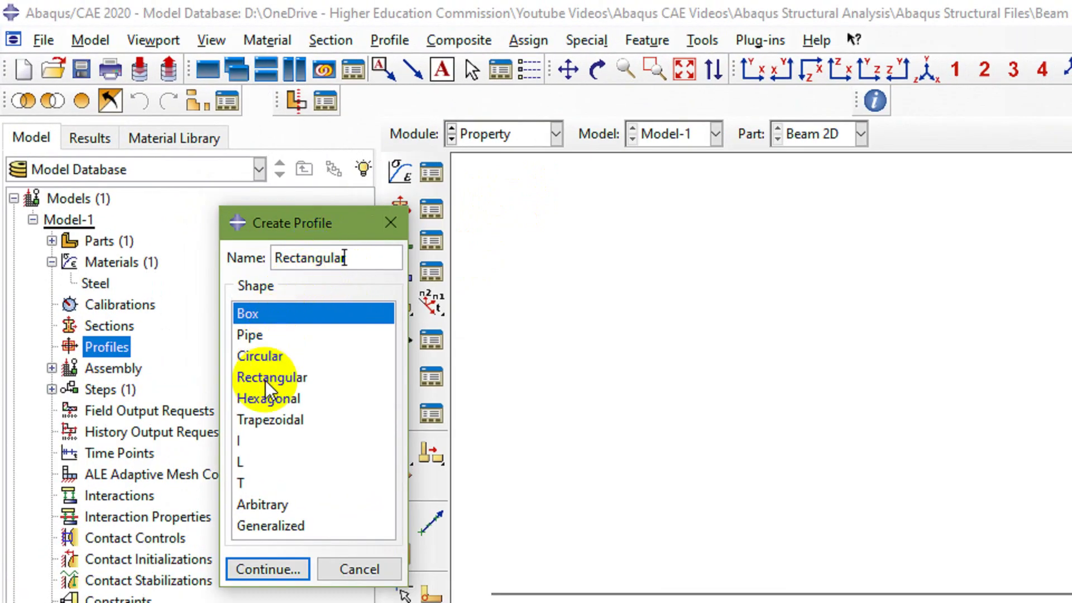
pyautogui.click(265, 380)
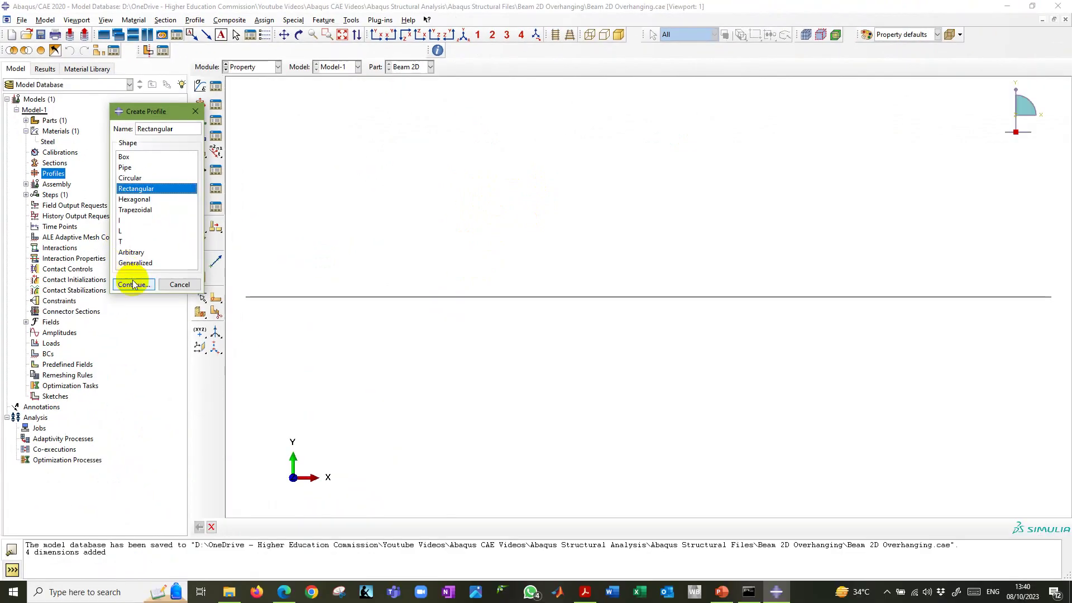
pyautogui.click(267, 569)
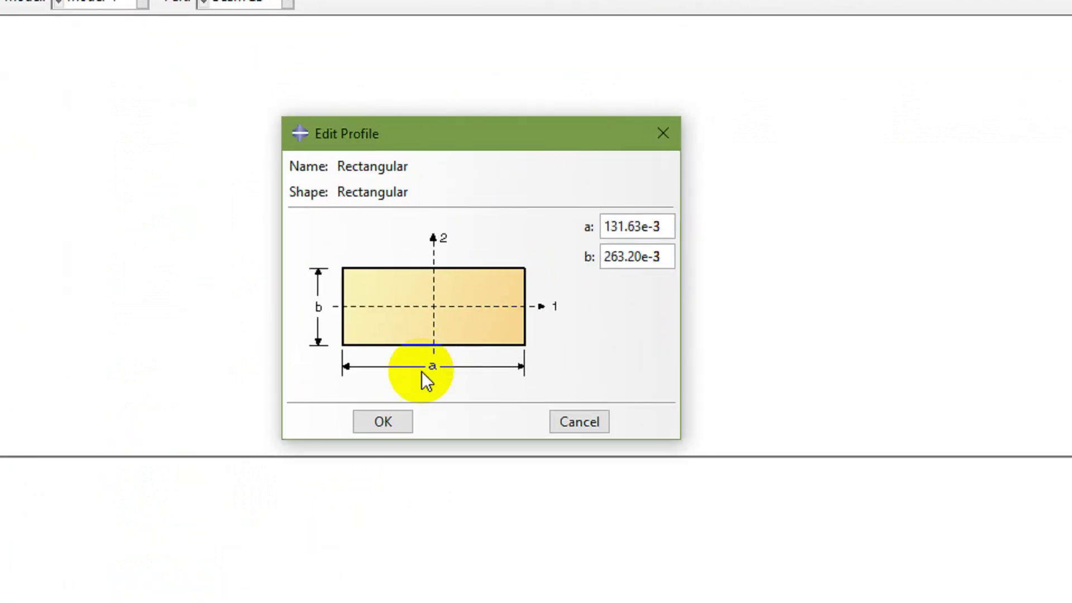
pyautogui.click(665, 226)
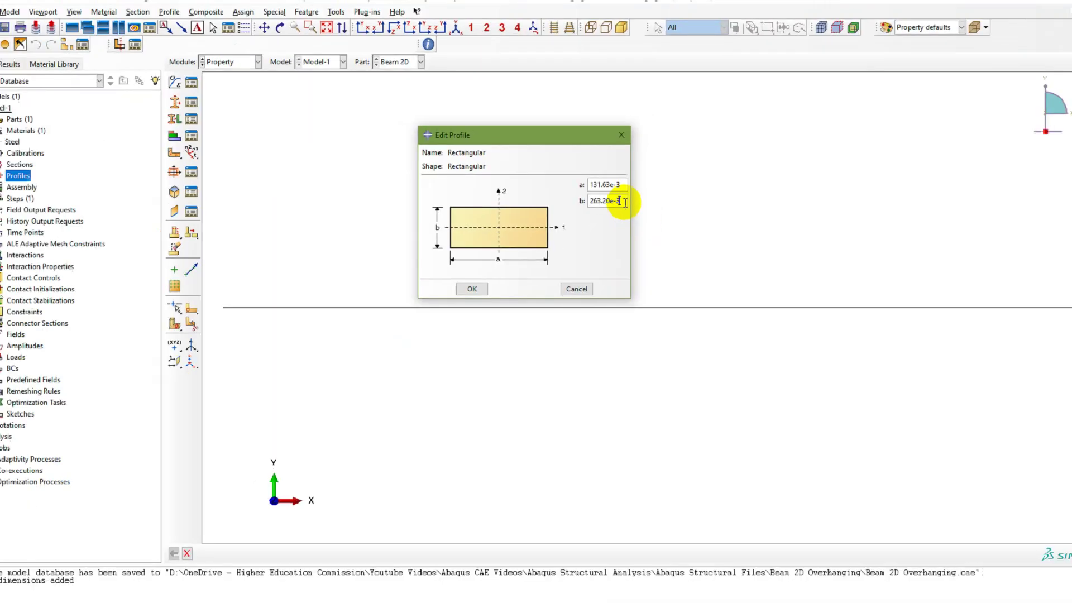
pyautogui.click(479, 279)
# - Reopen the Rectangular profile from the model tree to check its dimensions, and close it without changes
pyautogui.click(26, 174)
pyautogui.doubleClick(56, 185)
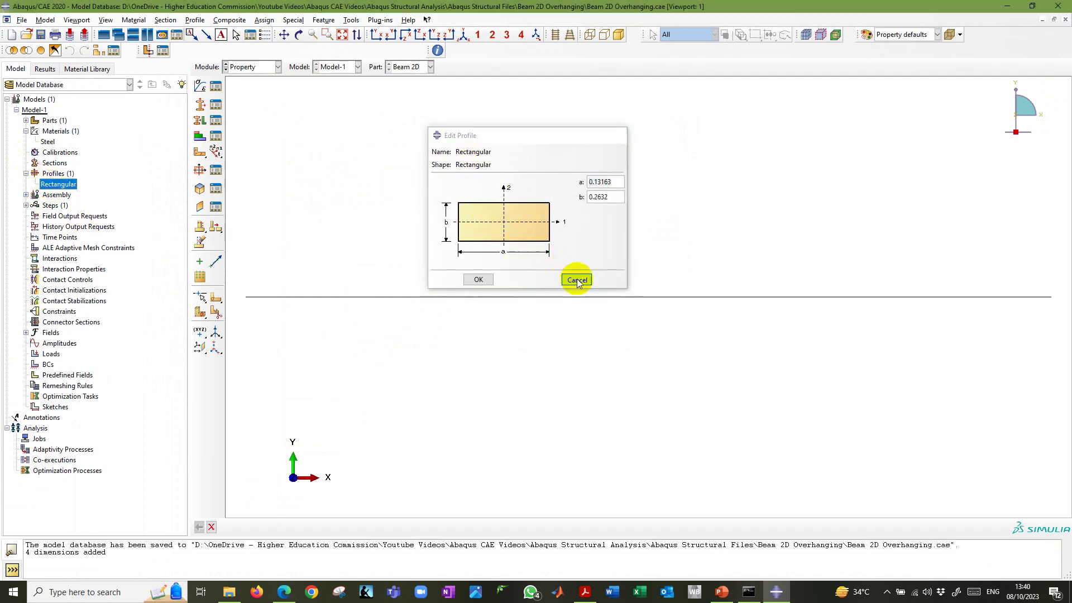
pyautogui.click(575, 280)
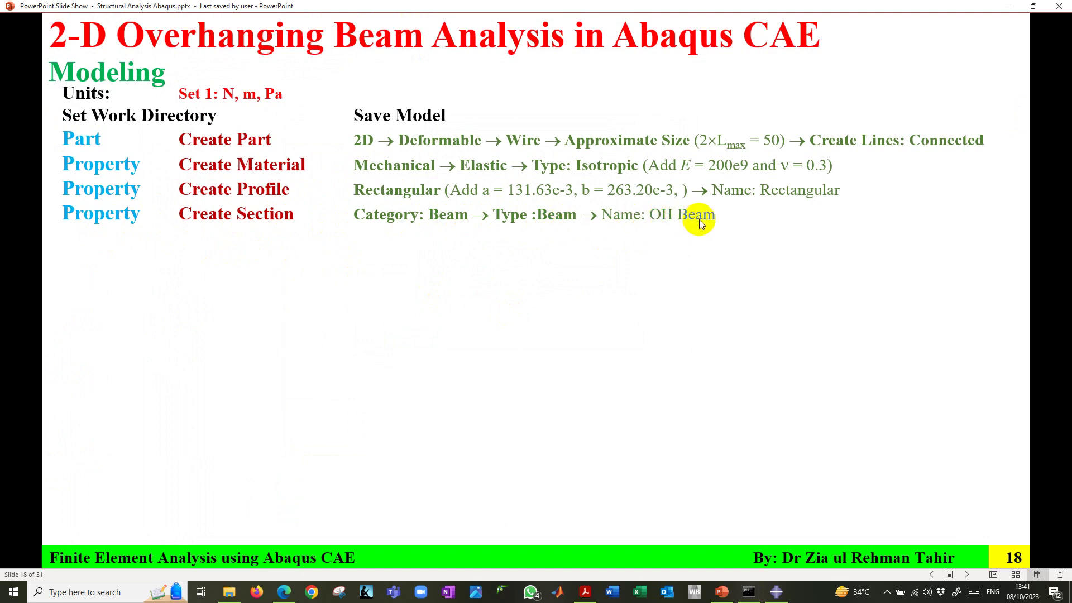
# - Return from the PowerPoint slide to Abaqus/CAE and create a section named OH Beam with category Beam and type Beam
pyautogui.click(778, 591)
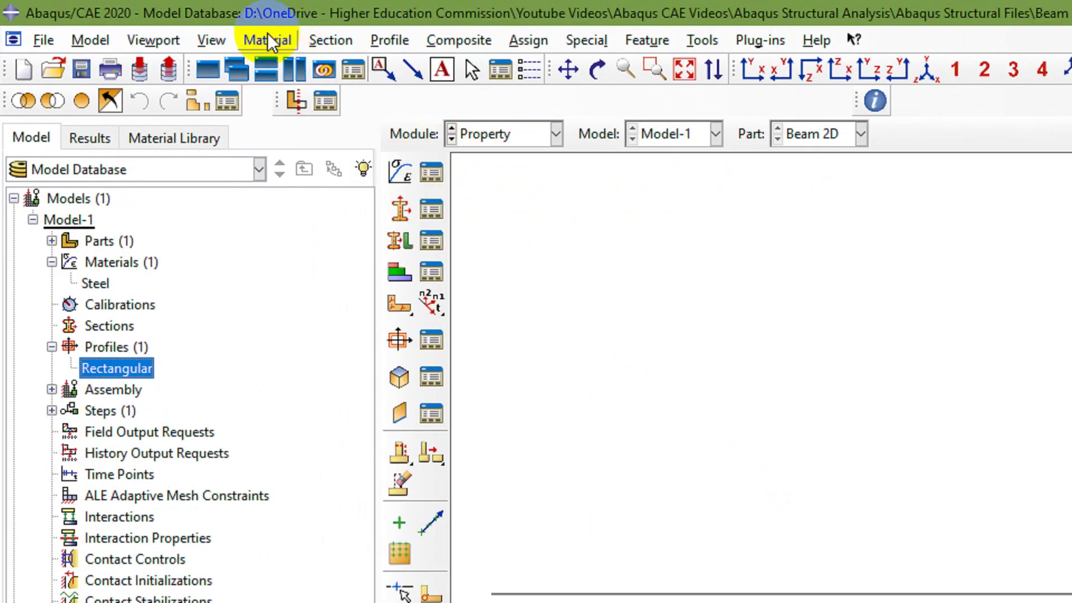
pyautogui.click(332, 41)
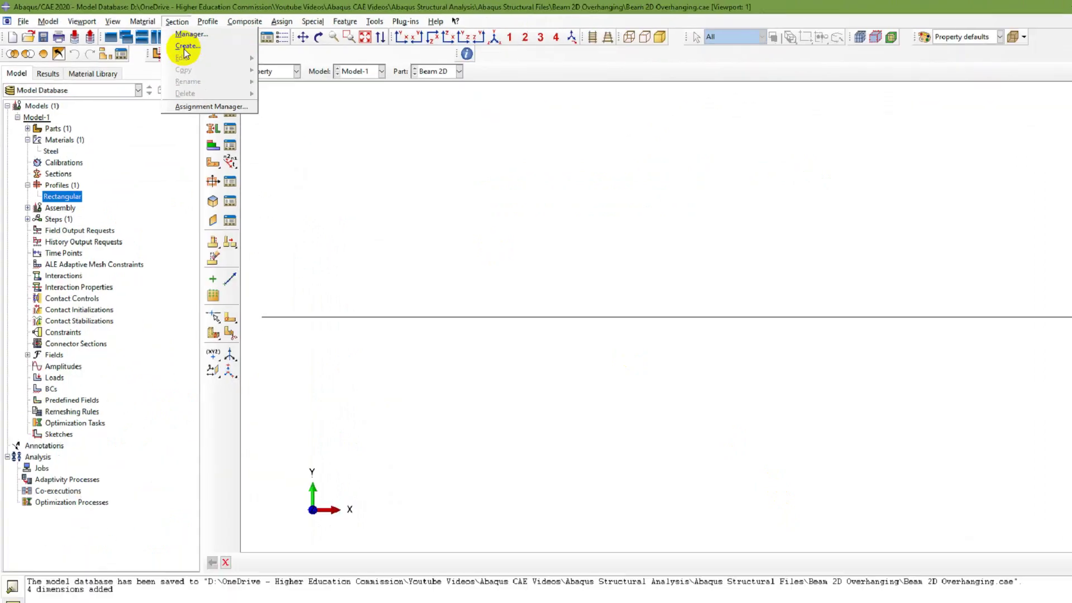
pyautogui.click(351, 86)
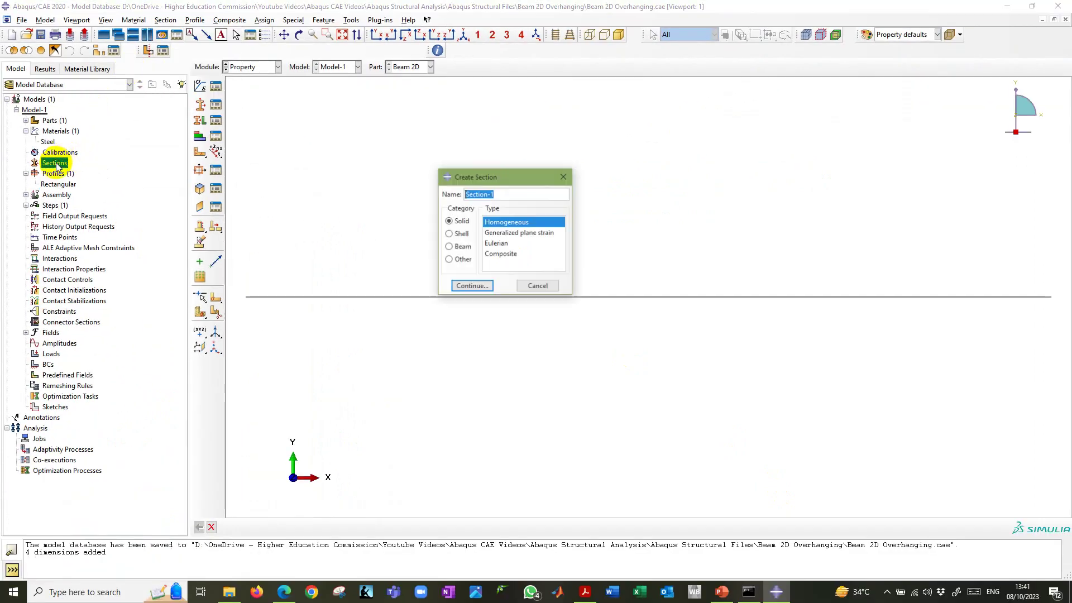
pyautogui.click(461, 246)
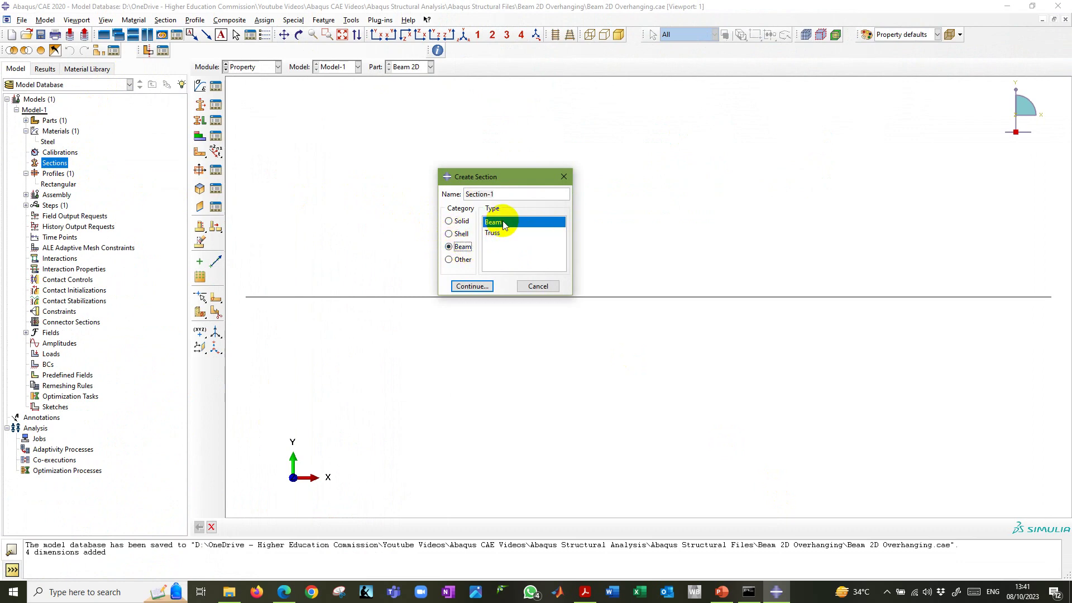
pyautogui.tripleClick(516, 194)
pyautogui.write('OH Beam')
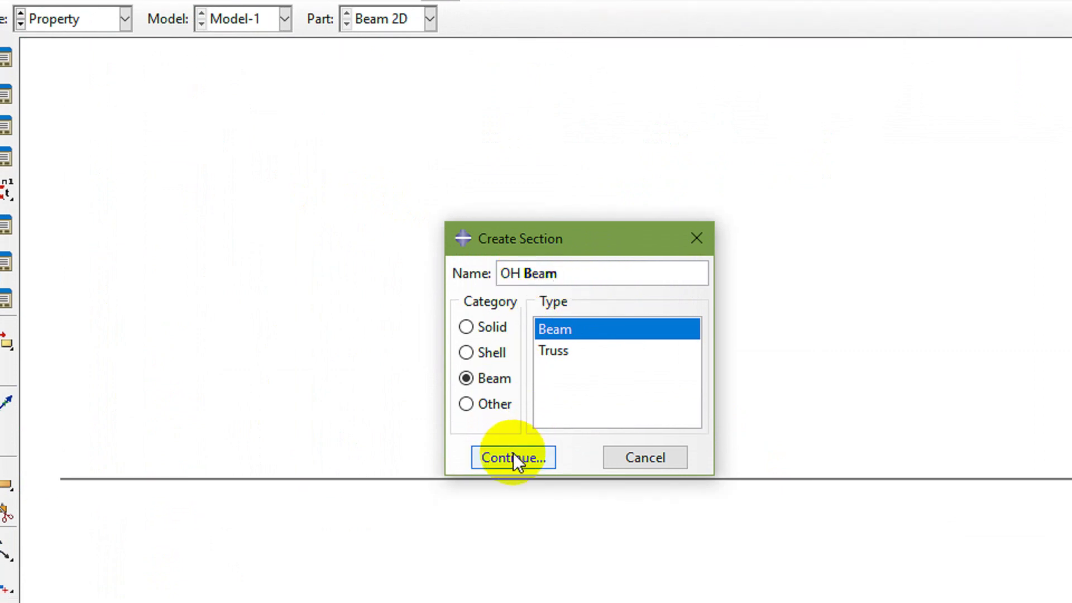
pyautogui.click(514, 457)
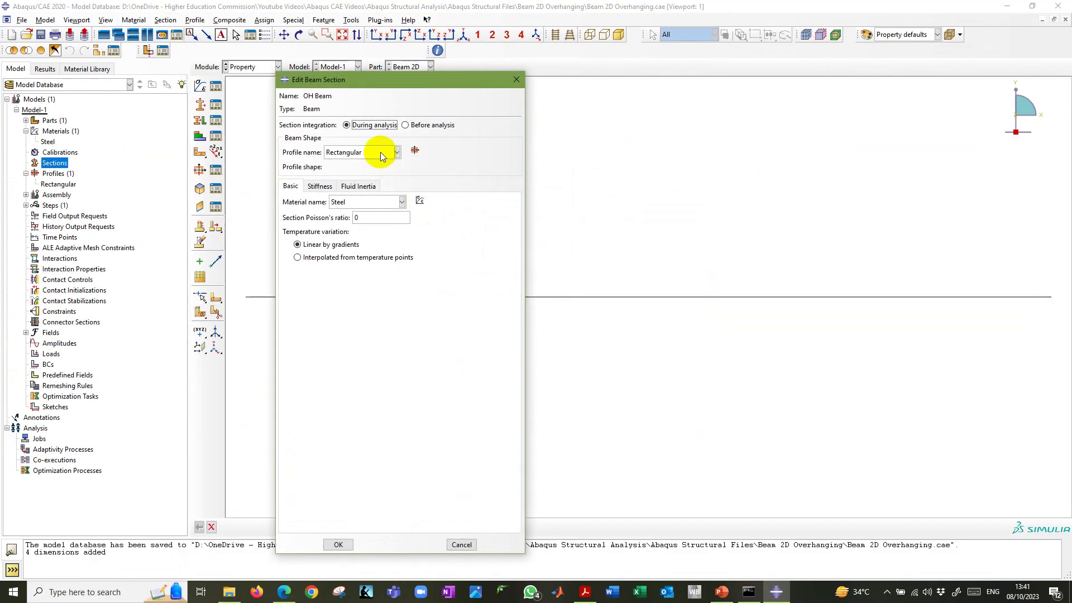
# - Define the OH Beam section with the Rectangular profile and Steel material, and save it
pyautogui.click(380, 153)
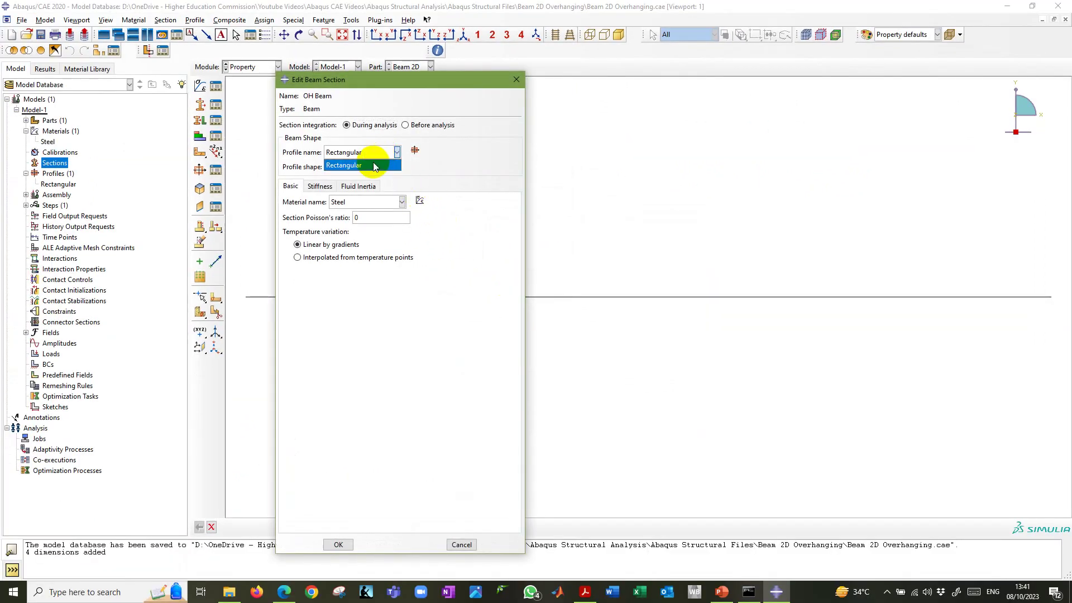
pyautogui.click(382, 154)
pyautogui.click(401, 202)
pyautogui.click(401, 202)
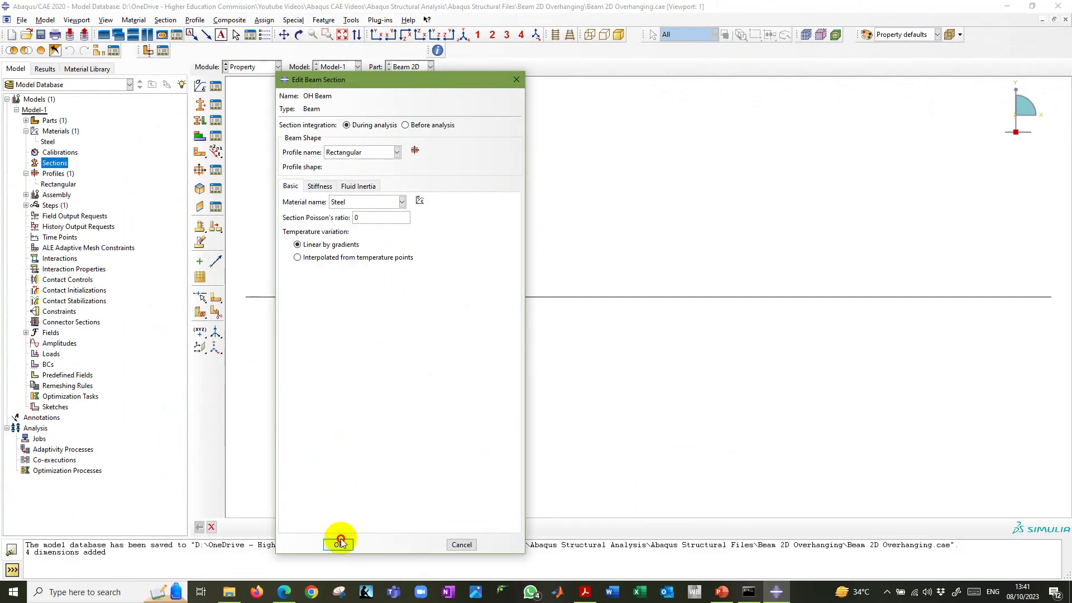
pyautogui.click(338, 544)
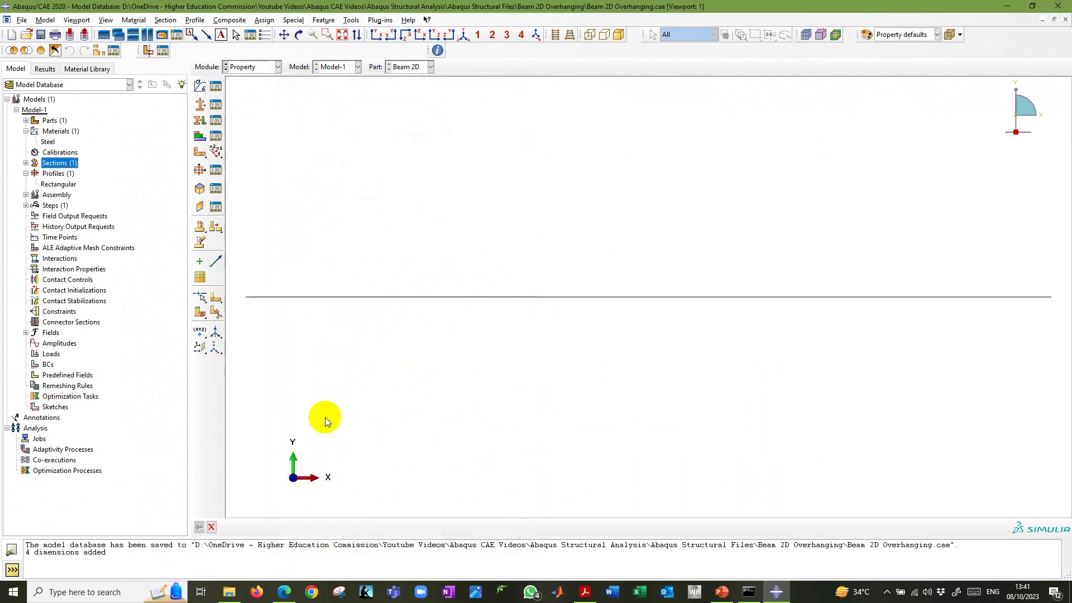
# - Reopen the OH Beam section from the model tree to review its definition, and close it
pyautogui.click(57, 175)
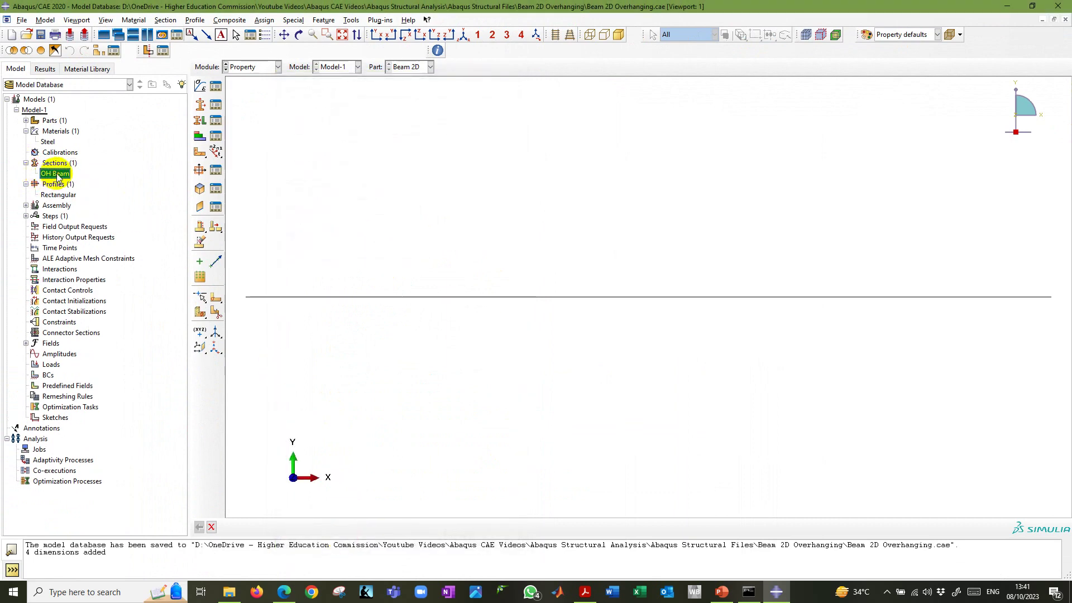
pyautogui.doubleClick(58, 176)
pyautogui.press('Escape')
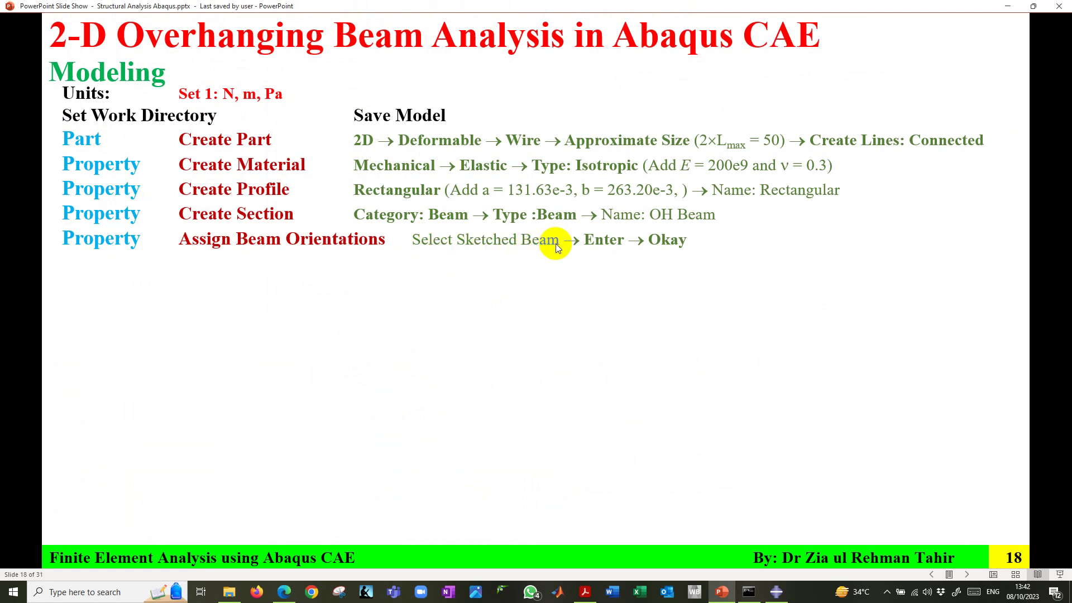
# - Switch to Abaqus/CAE and choose the whole beam wire for a beam section orientation, without creating a set
pyautogui.click(776, 592)
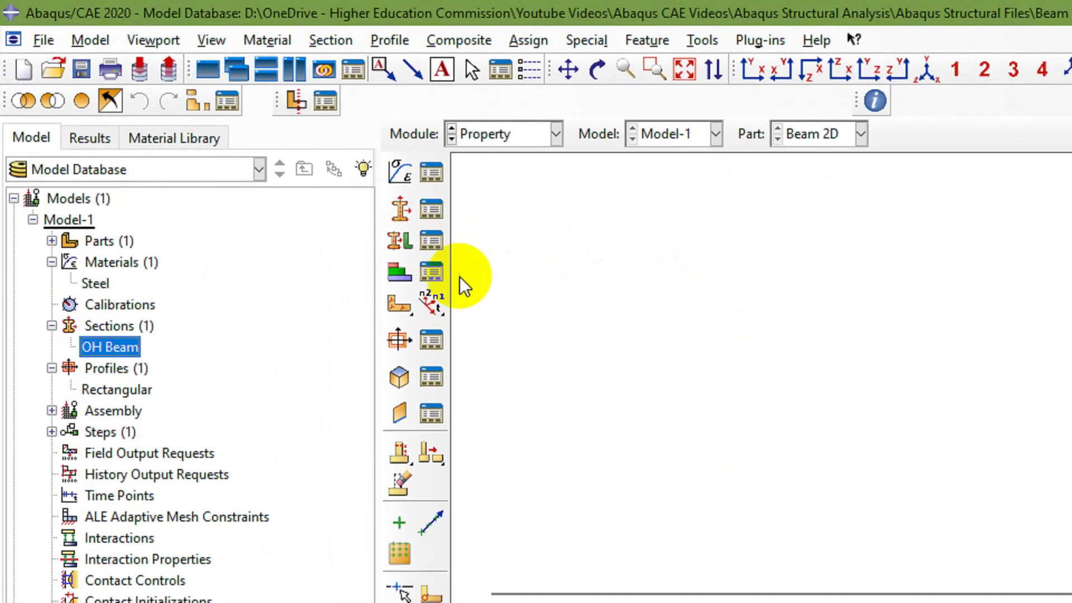
pyautogui.click(434, 303)
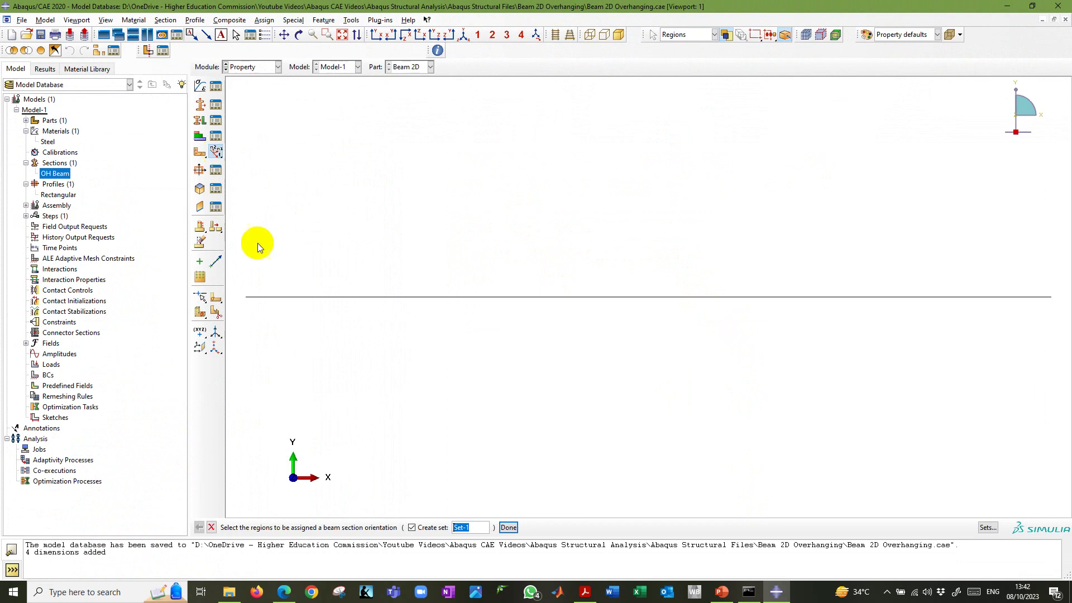
pyautogui.click(411, 527)
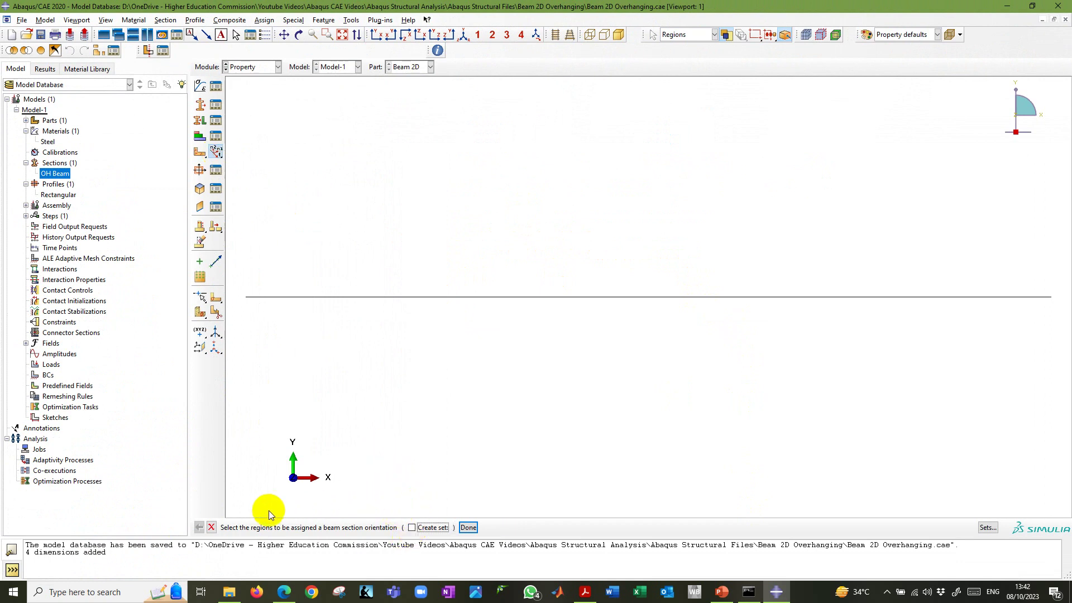
pyautogui.moveTo(241, 277); pyautogui.dragTo(1049, 376)
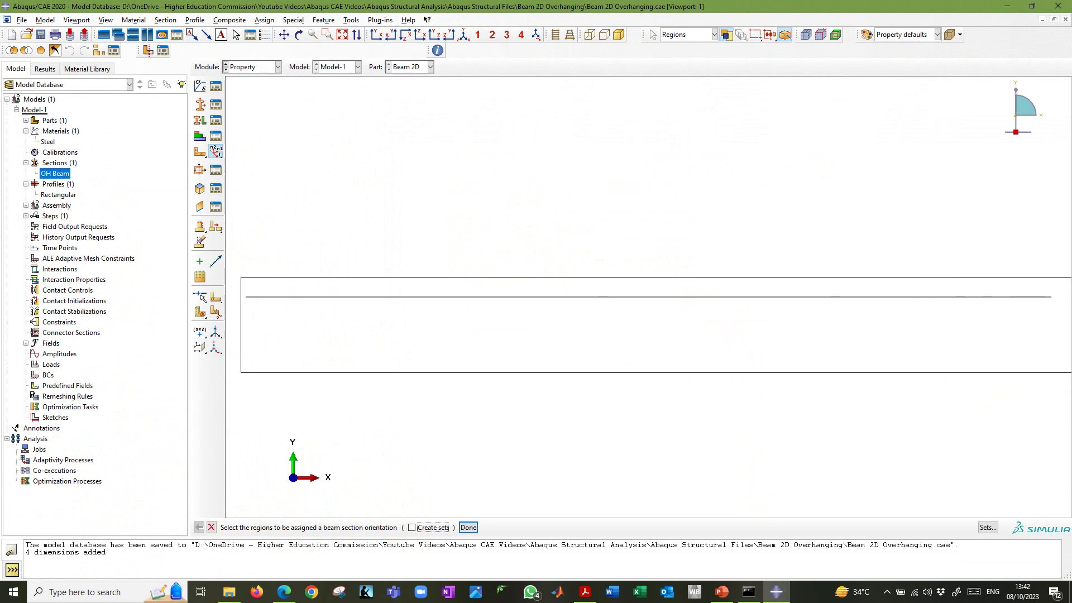
pyautogui.click(469, 528)
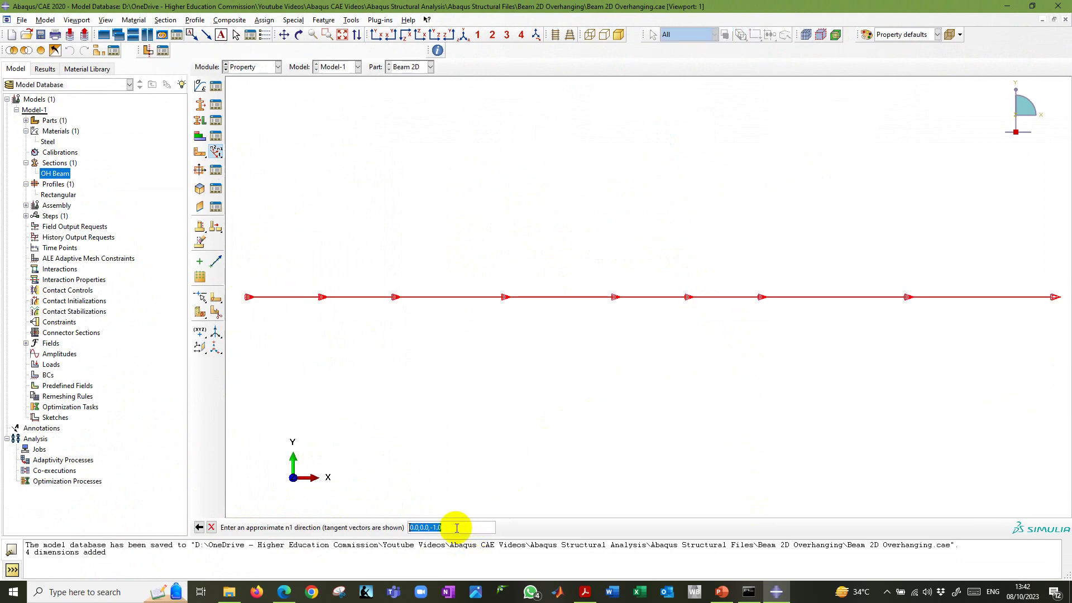
# - Accept the default n1 direction 0.0,0.0,-1.0, check the axes in isometric view, and confirm the beam orientation
pyautogui.press('Return')
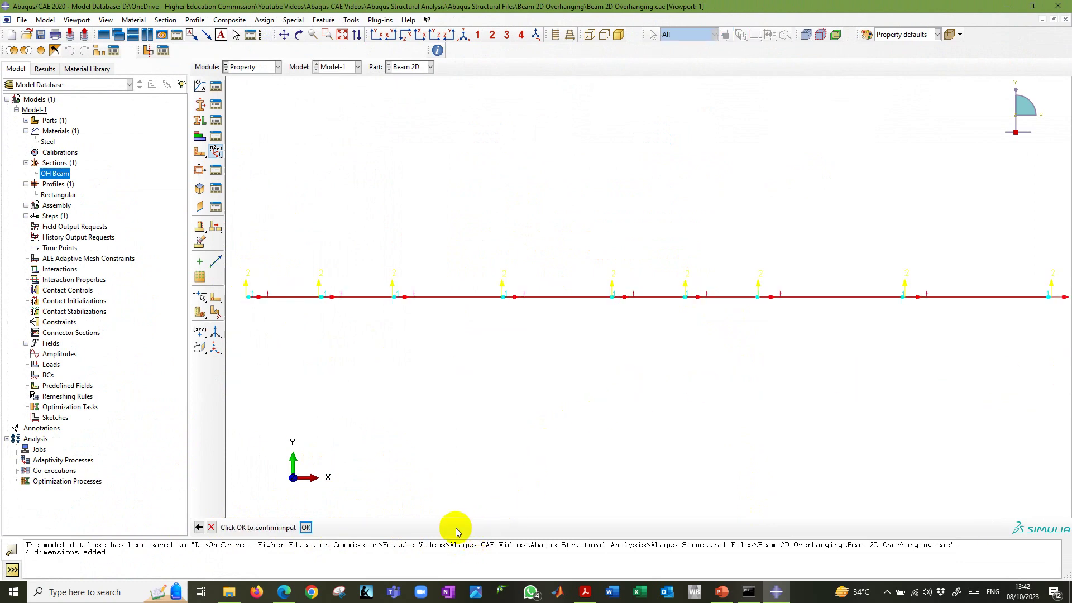
pyautogui.click(461, 36)
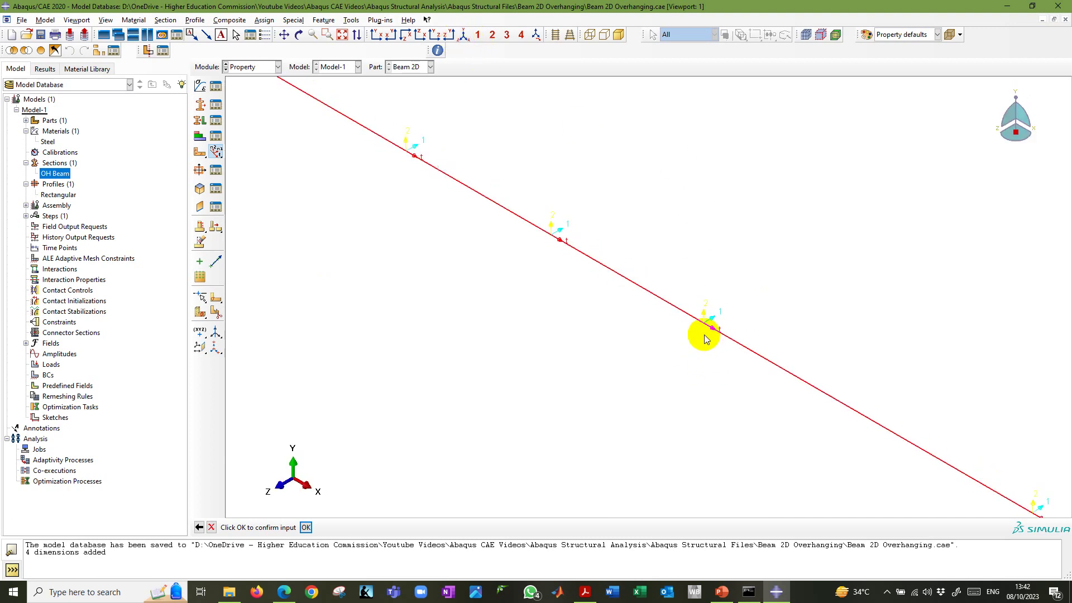
pyautogui.click(306, 528)
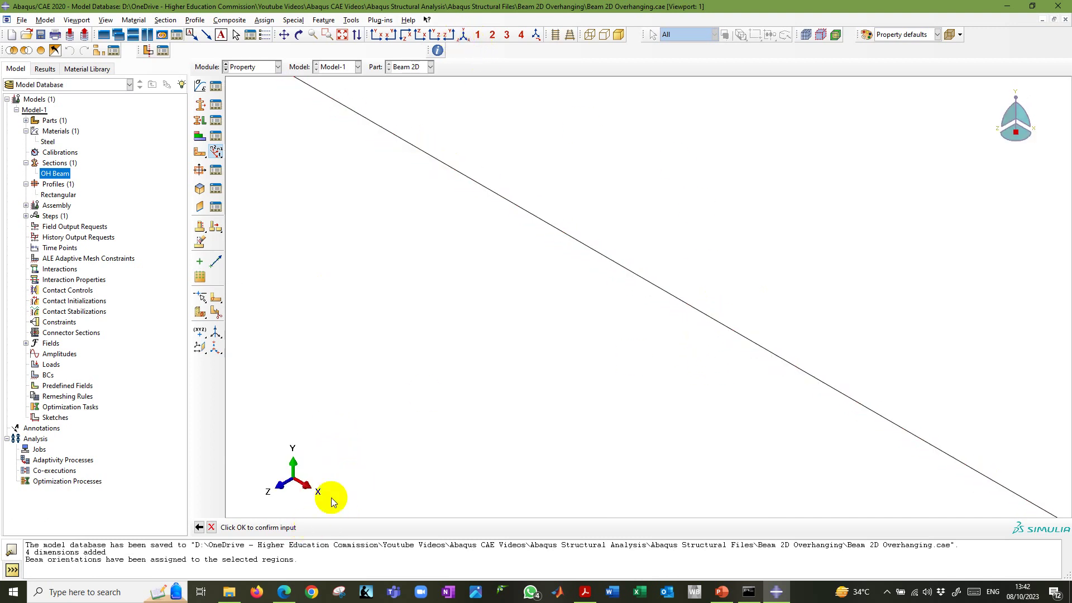
pyautogui.click(357, 34)
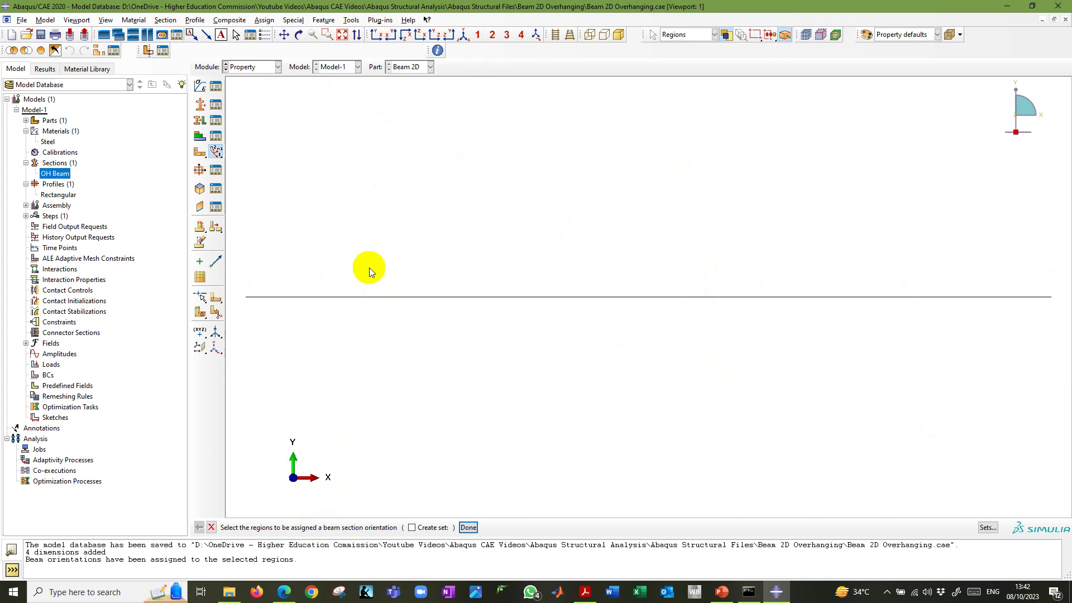
pyautogui.click(468, 527)
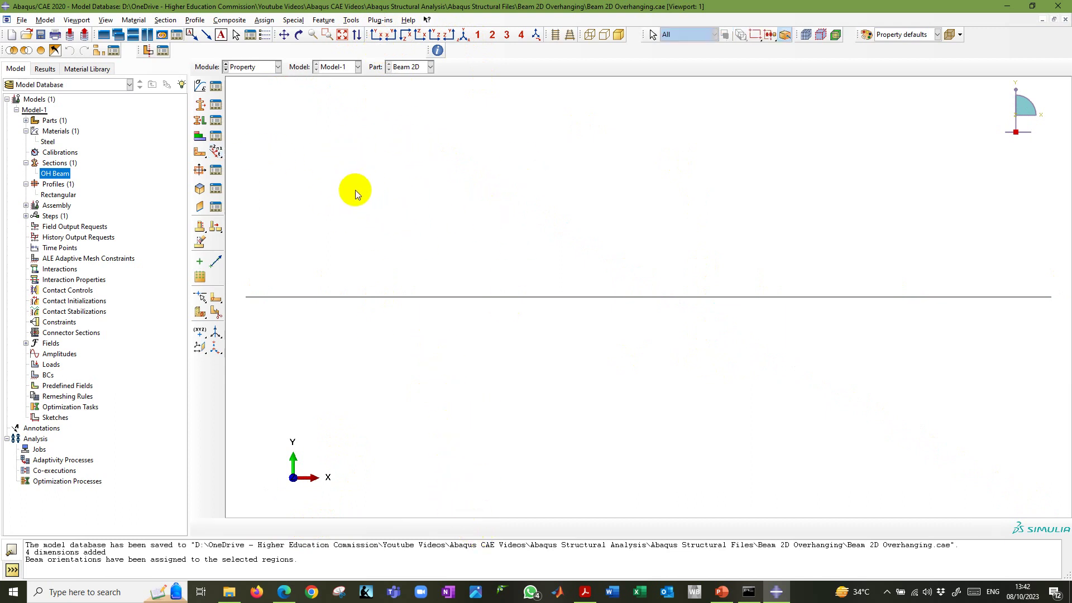
# - Assign the OH Beam section to the whole Beam 2D wire without creating a set, and select the assignment in the model tree
pyautogui.hotkey('alt', 'Tab')
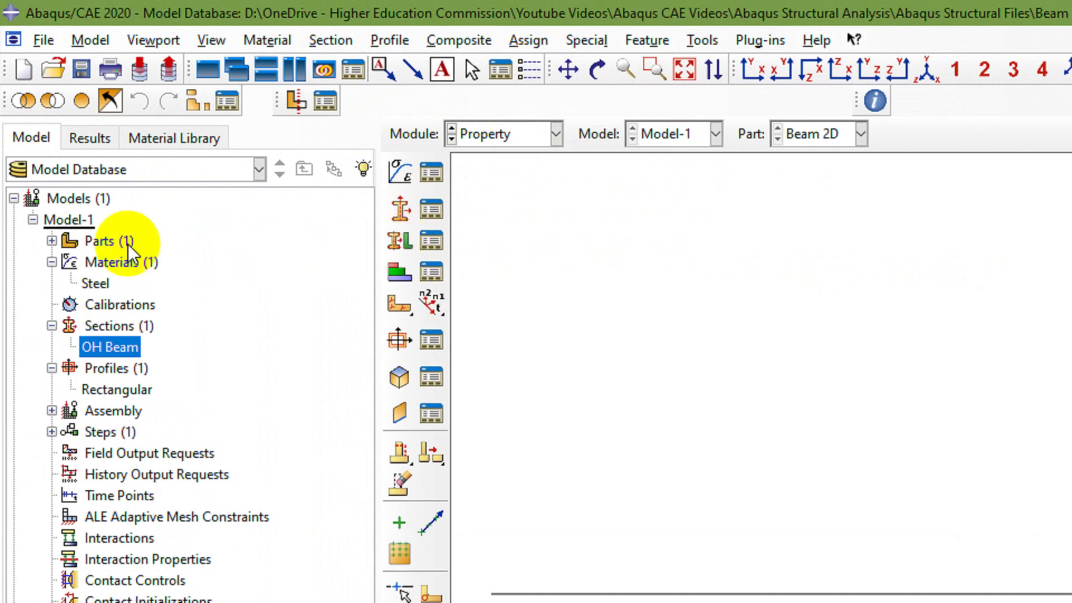
pyautogui.click(52, 241)
pyautogui.click(72, 263)
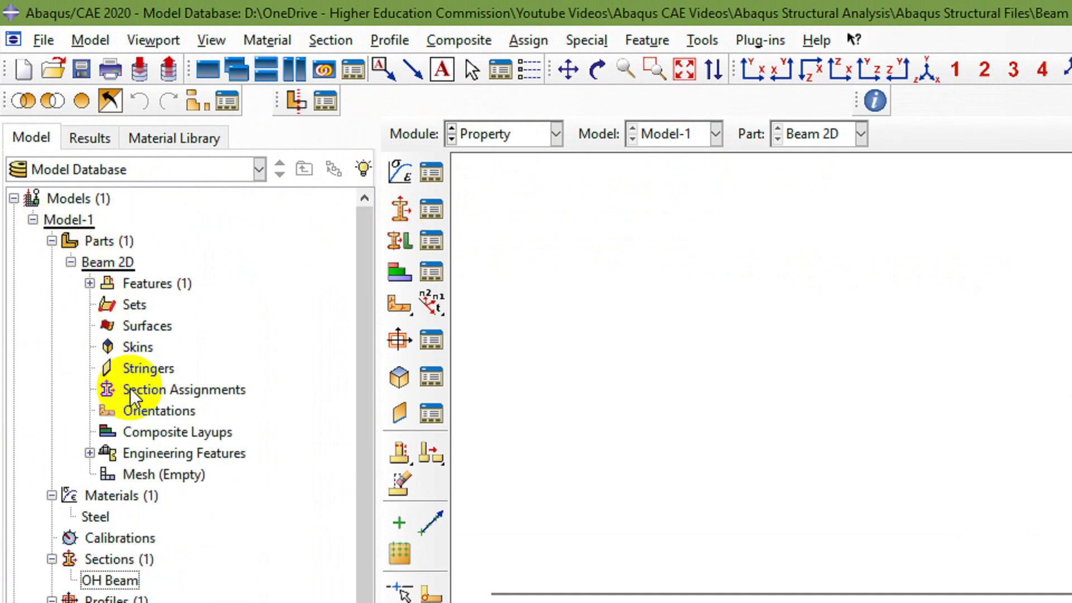
pyautogui.click(165, 389)
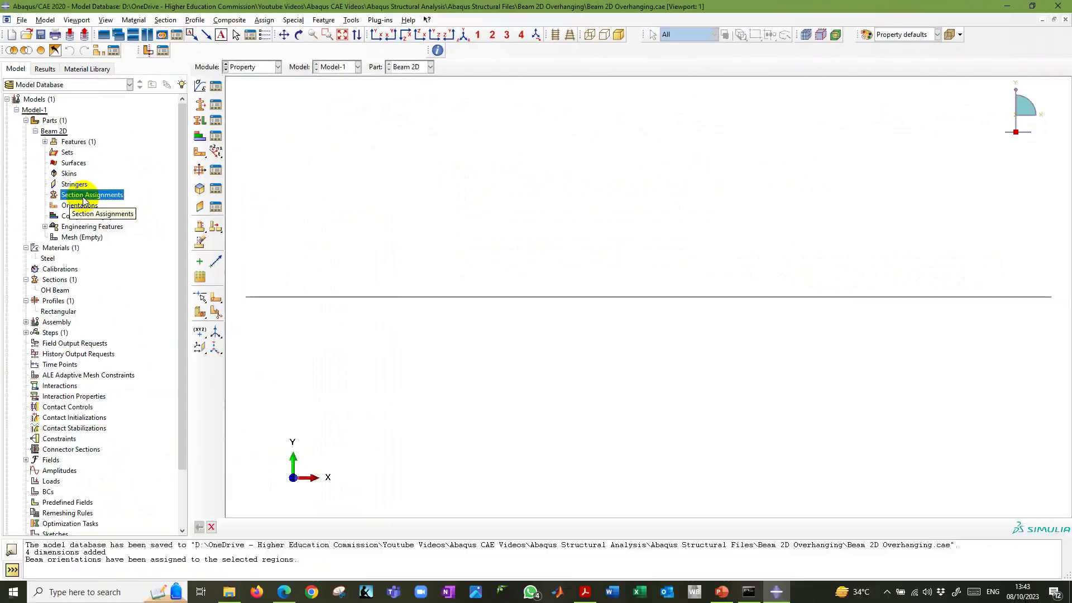
pyautogui.doubleClick(83, 195)
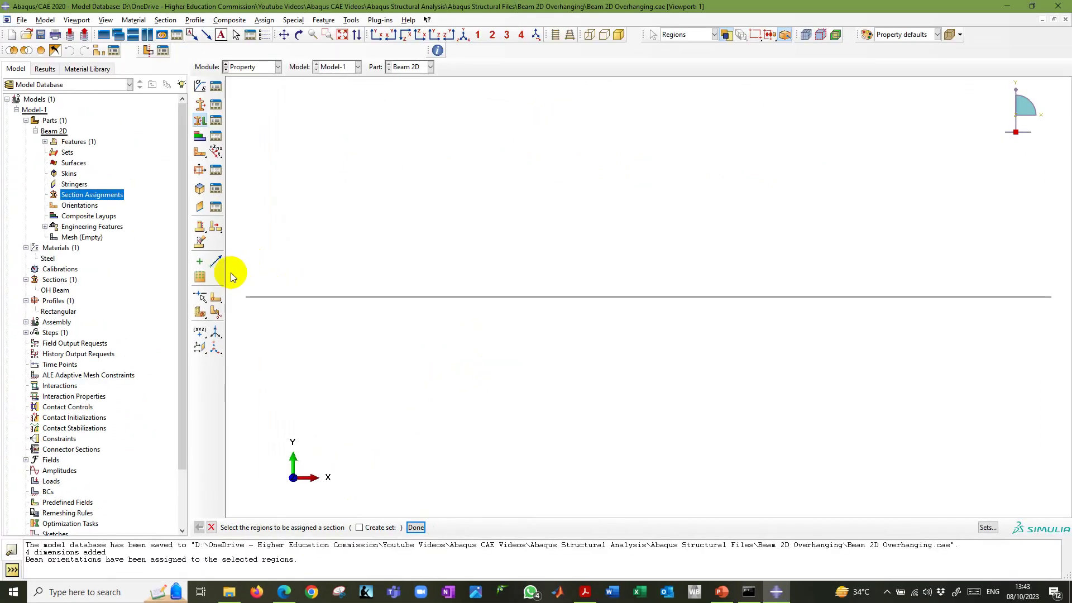
pyautogui.moveTo(232, 282); pyautogui.dragTo(1019, 336)
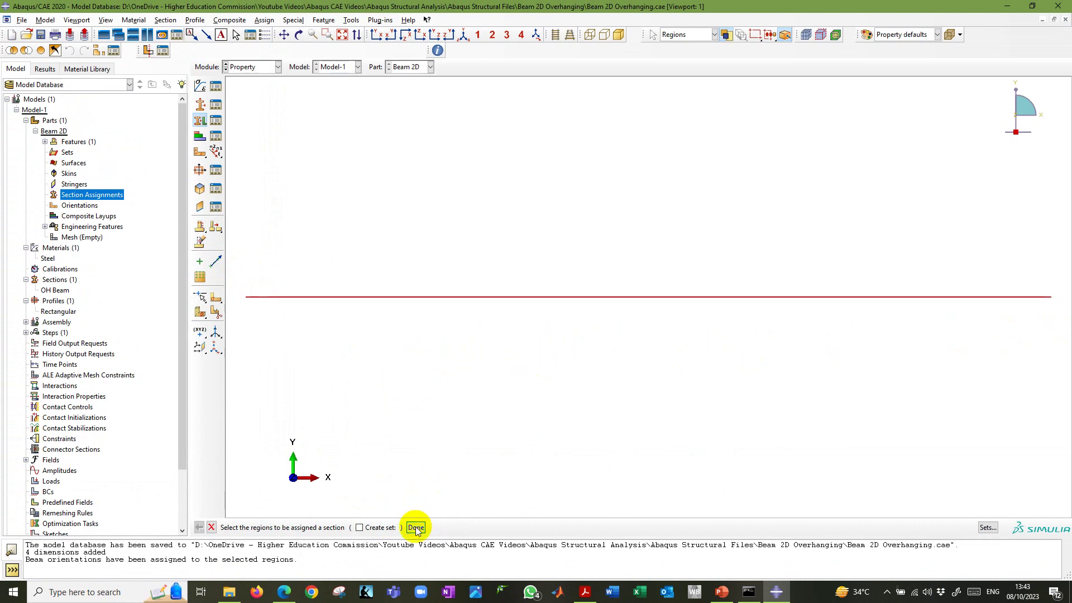
pyautogui.click(416, 527)
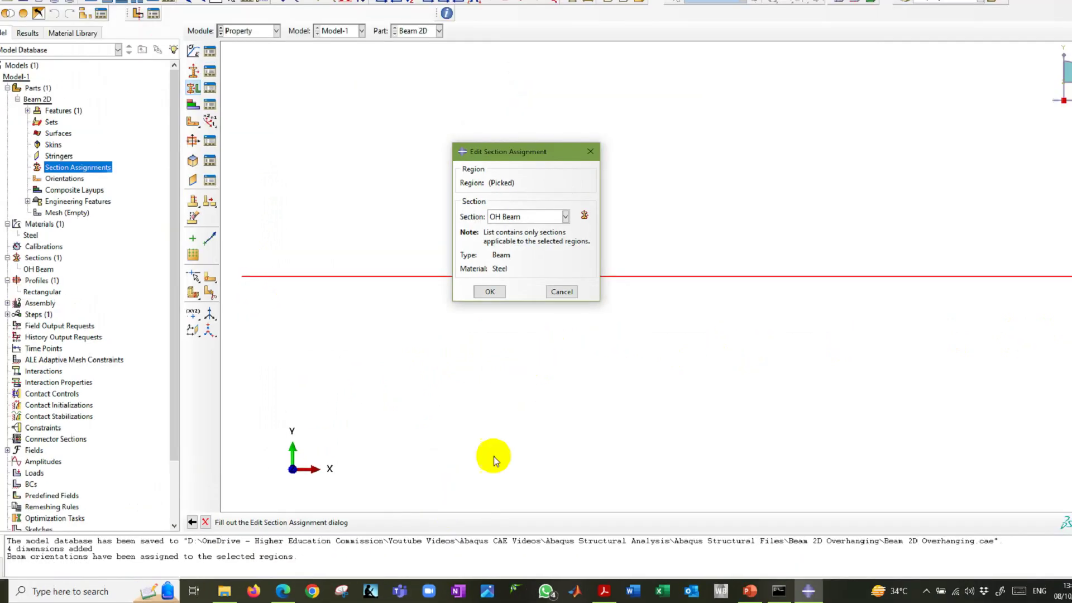
pyautogui.click(540, 243)
pyautogui.click(496, 254)
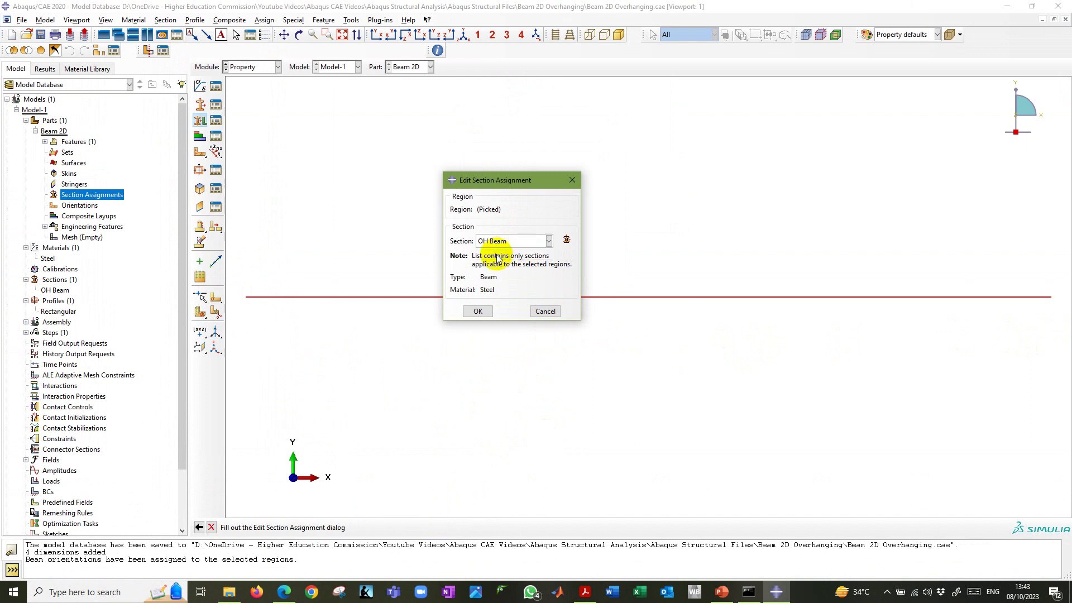
pyautogui.click(477, 311)
pyautogui.click(45, 195)
pyautogui.click(76, 206)
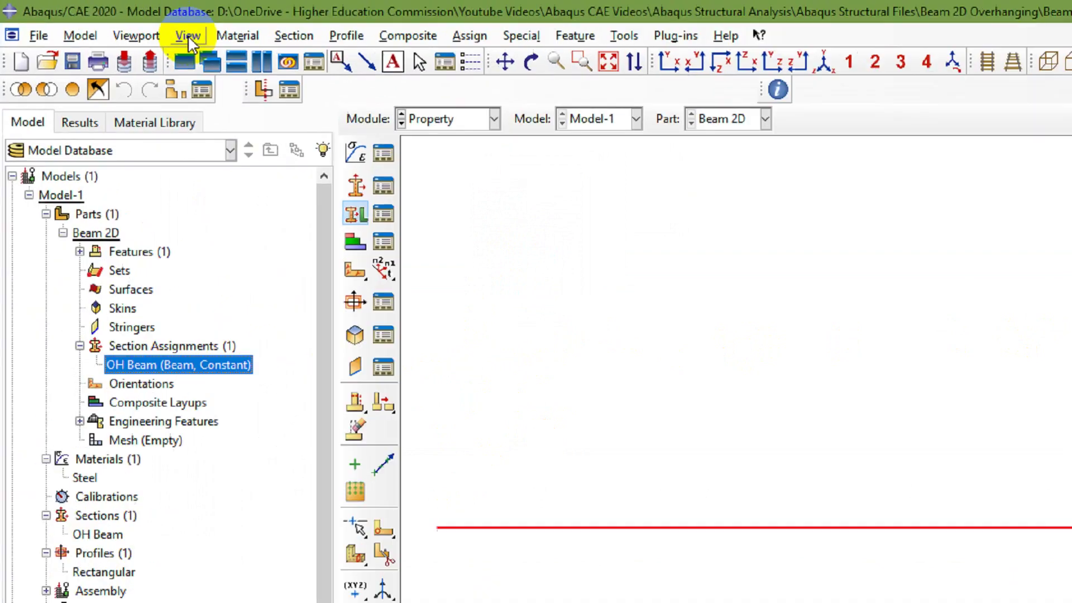
# - Enable rendering of beam profiles with scale factor 1 in the part display options
pyautogui.click(105, 20)
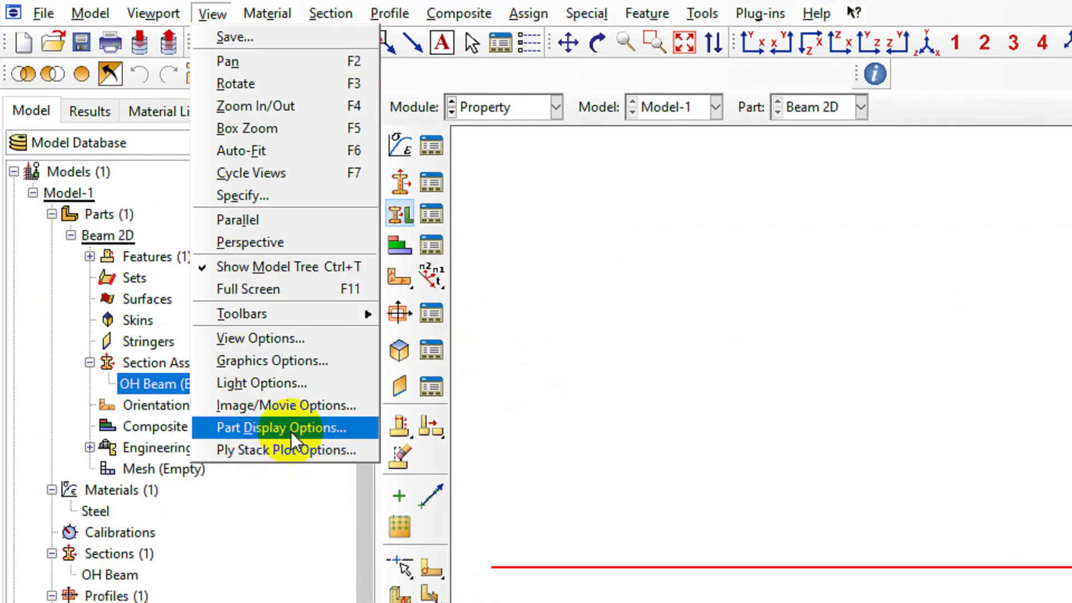
pyautogui.click(290, 430)
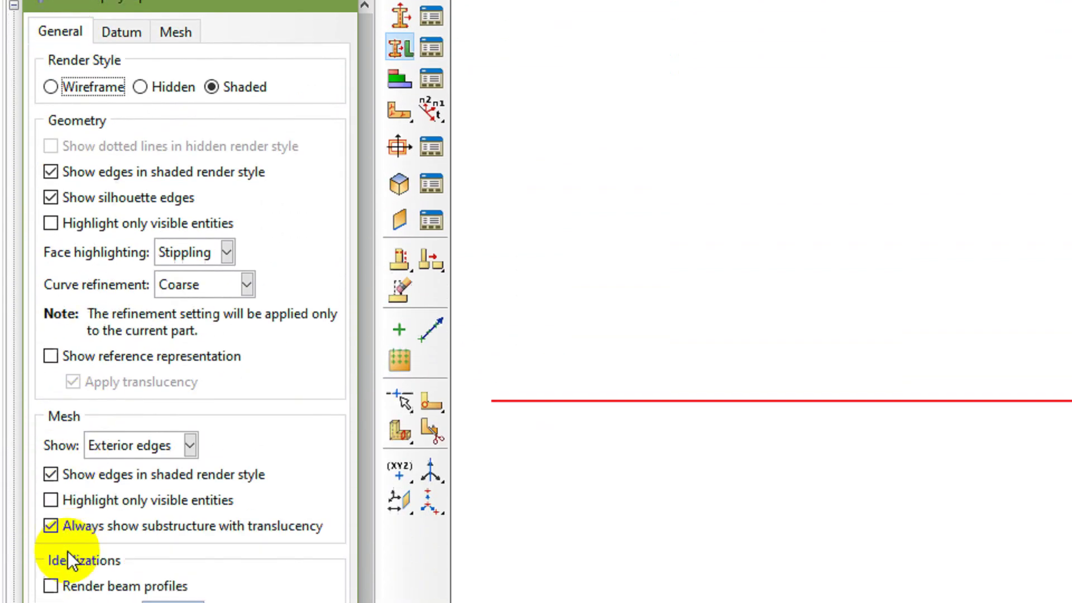
pyautogui.click(51, 586)
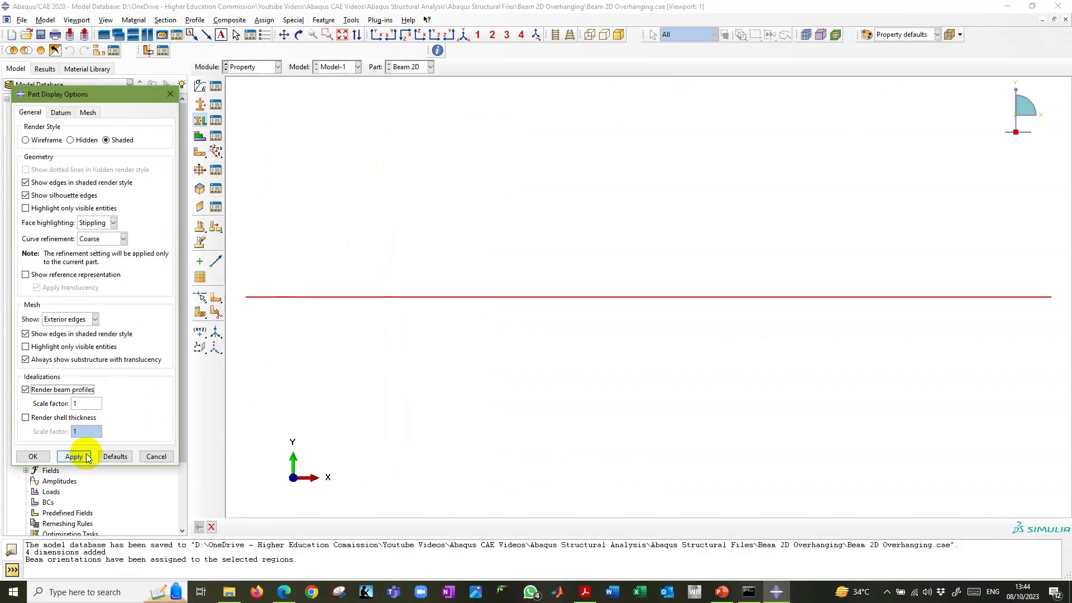
pyautogui.click(148, 508)
pyautogui.click(50, 456)
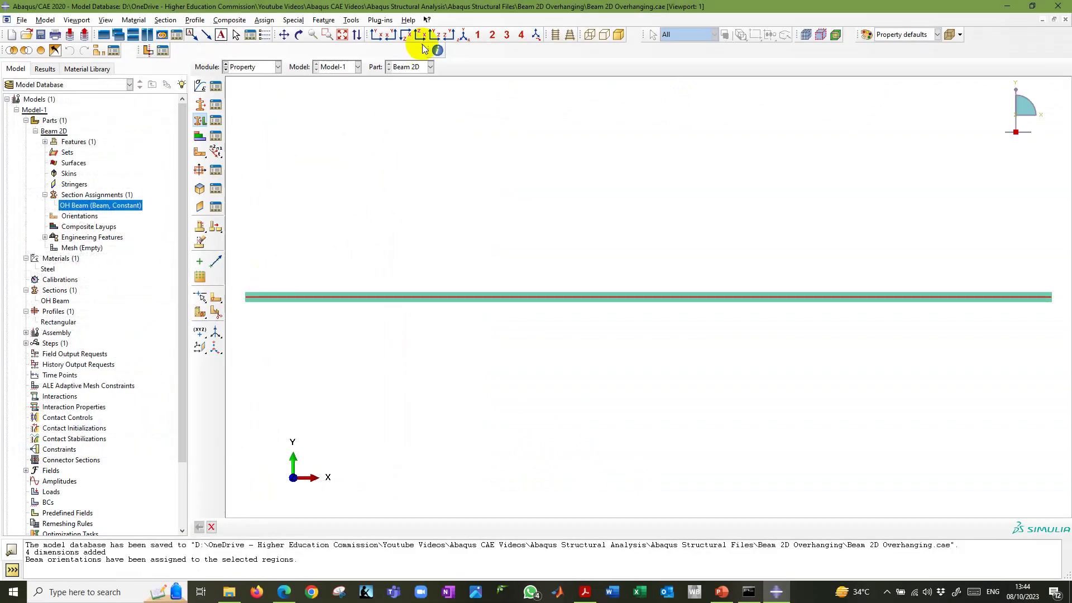
# - Inspect the rendered beam's cross-section in the YZ plane and its end in isometric view, and return to the XY view
pyautogui.click(449, 34)
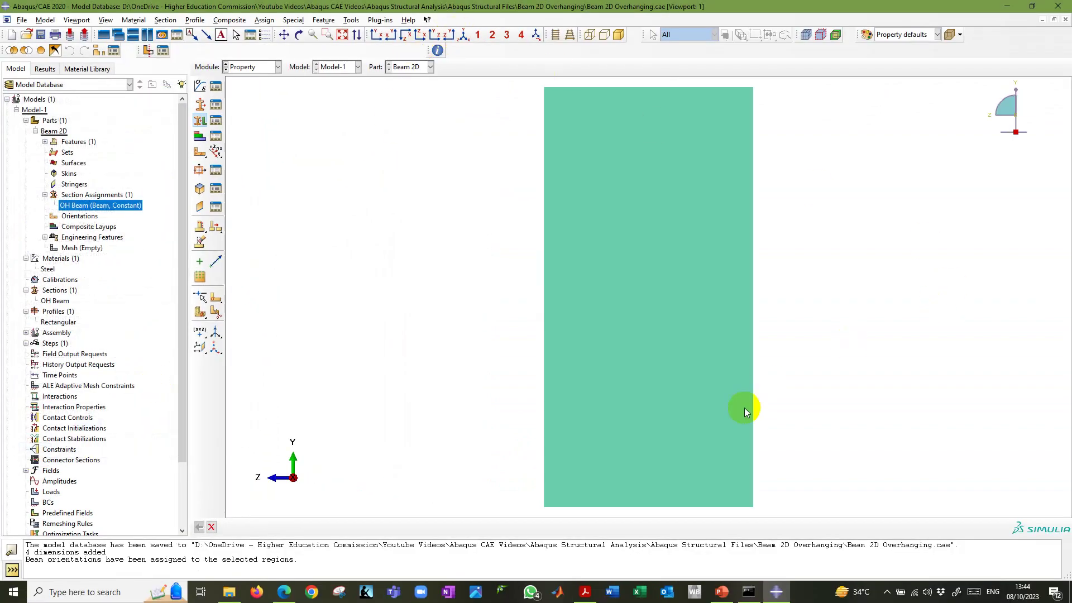
pyautogui.click(463, 34)
pyautogui.scroll(-5, 1002, 516)
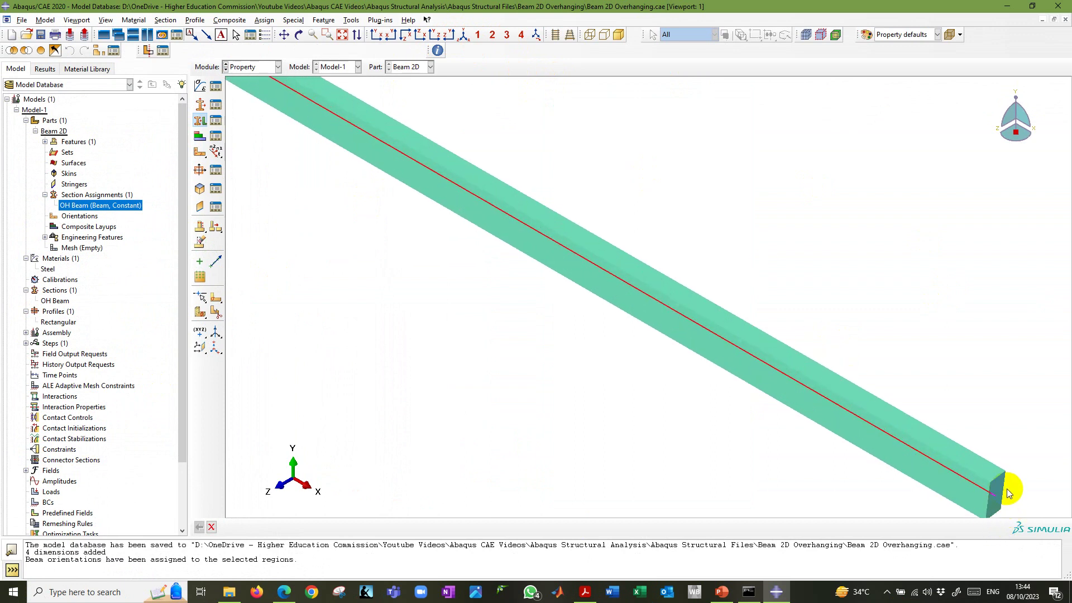
pyautogui.click(327, 34)
pyautogui.moveTo(892, 367); pyautogui.dragTo(983, 522)
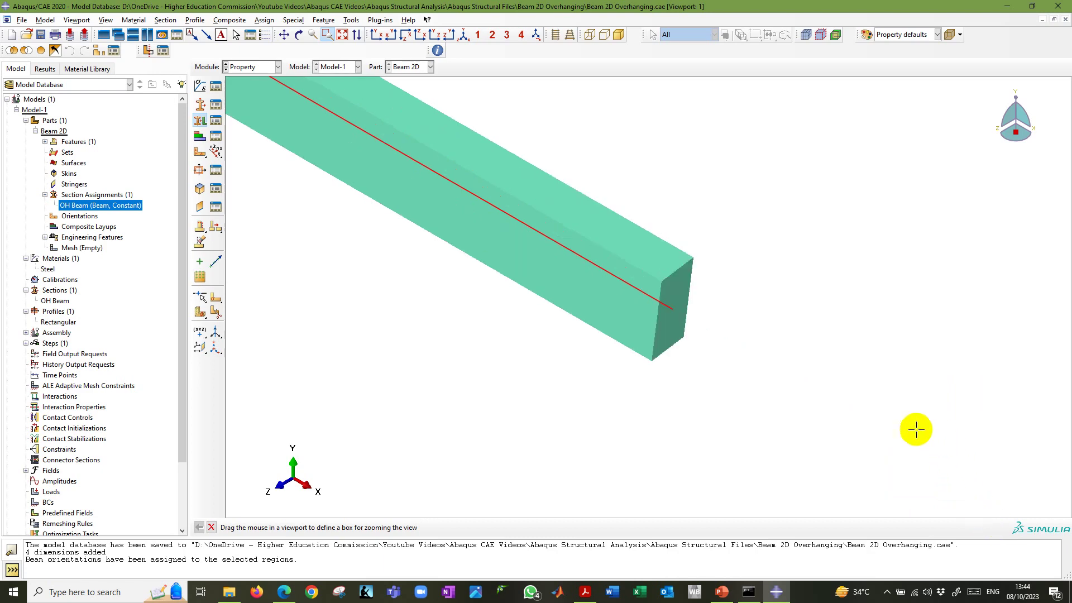
pyautogui.click(375, 35)
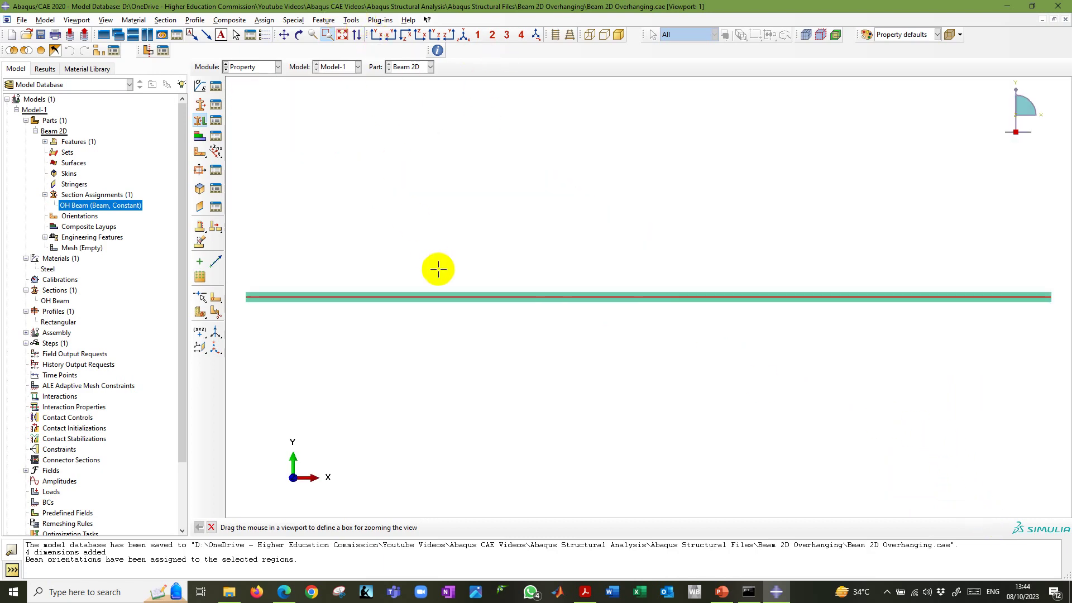
# - Consult the meshing instructions on the PowerPoint slide, and return to Abaqus/CAE to switch to the Mesh module
pyautogui.hotkey('alt', 'Tab')
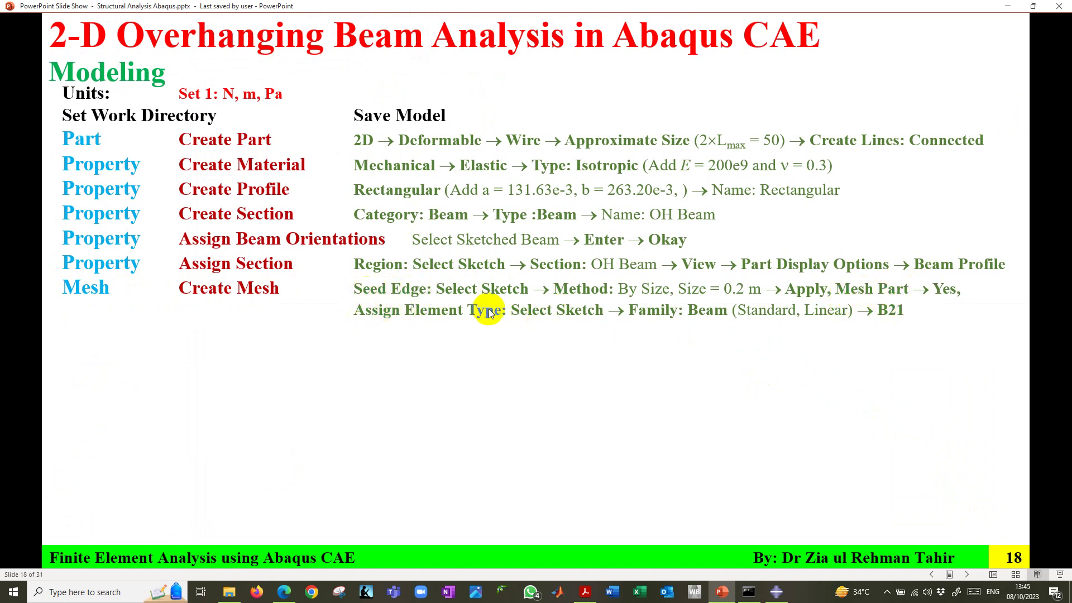
pyautogui.click(777, 593)
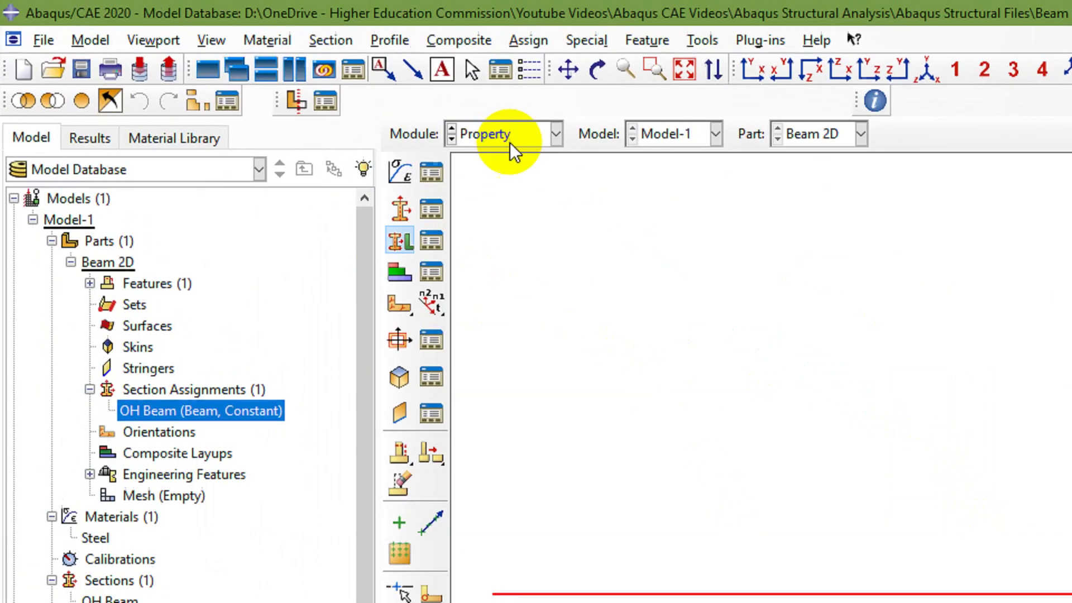
pyautogui.click(258, 68)
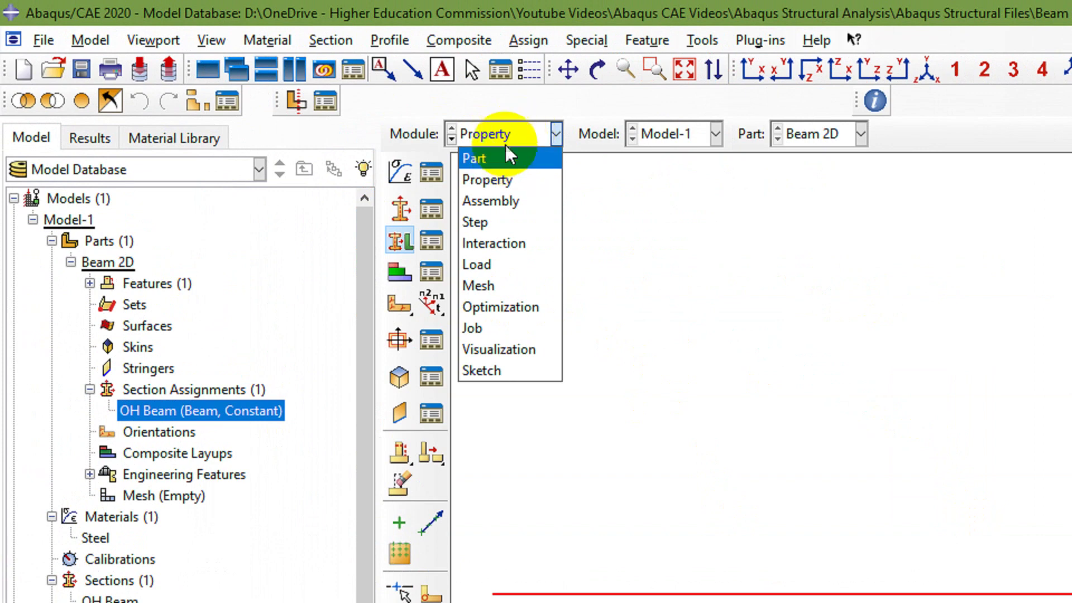
pyautogui.click(504, 285)
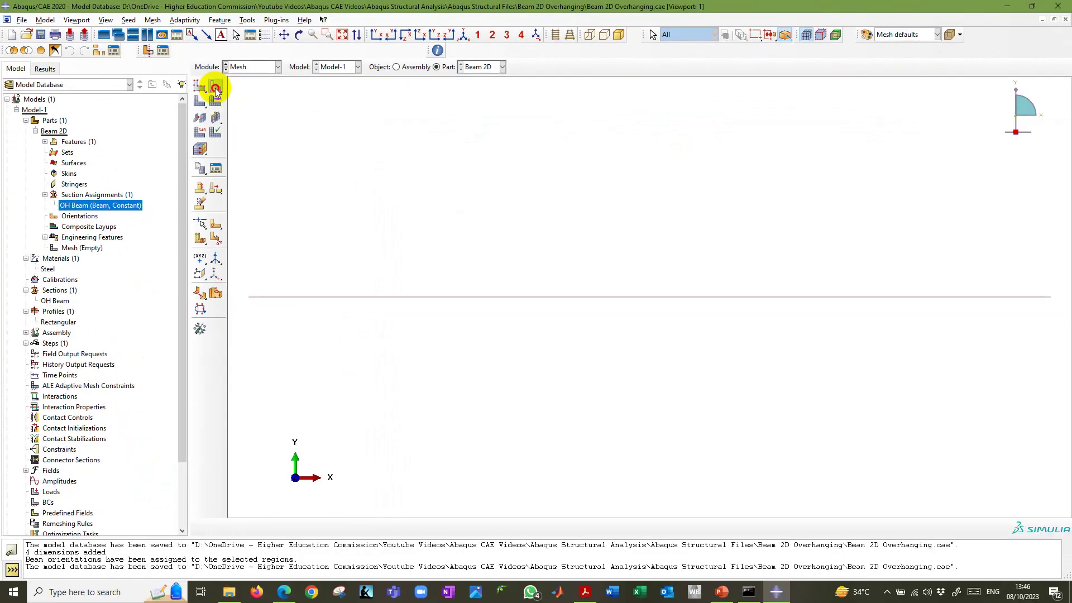
# - Seed all edges of the beam by size with an approximate element size of 0.2, and inspect the seeds near its start
pyautogui.click(430, 177)
pyautogui.moveTo(239, 273); pyautogui.dragTo(1063, 321)
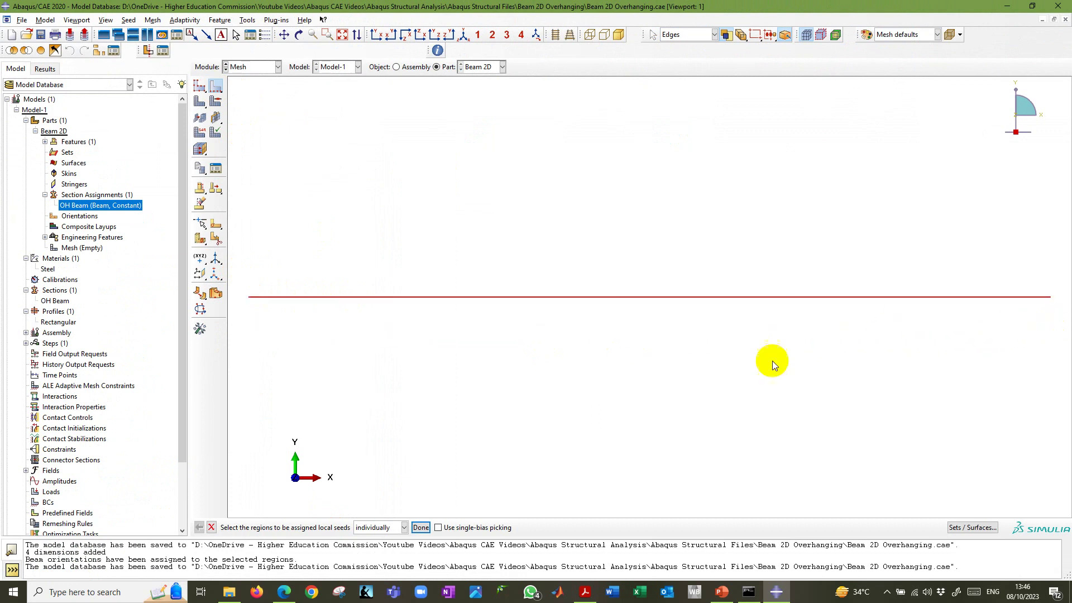
pyautogui.click(422, 527)
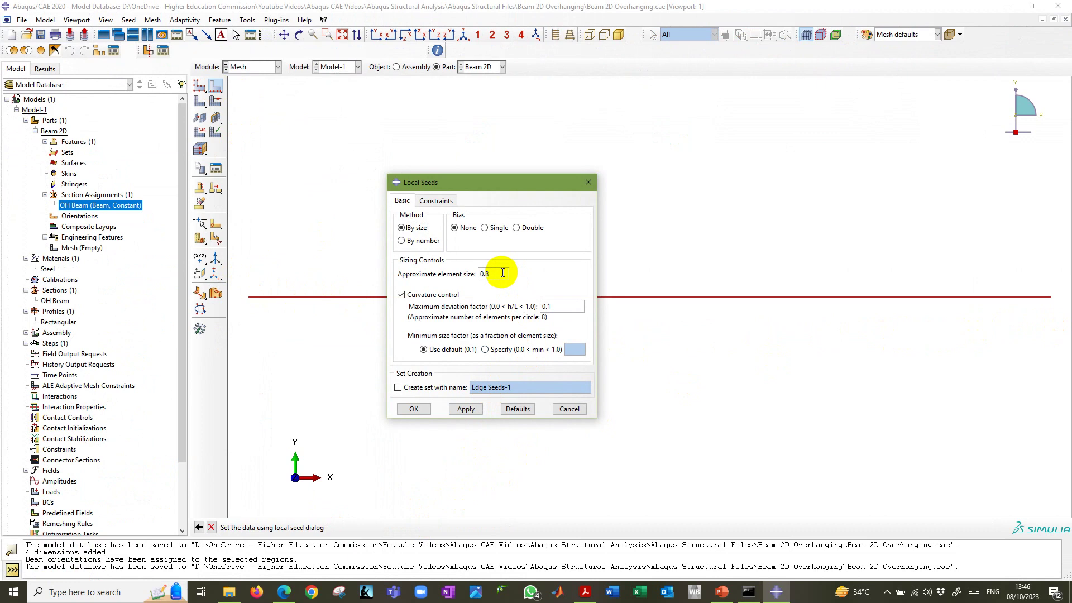
pyautogui.press('BackSpace')
pyautogui.write('2')
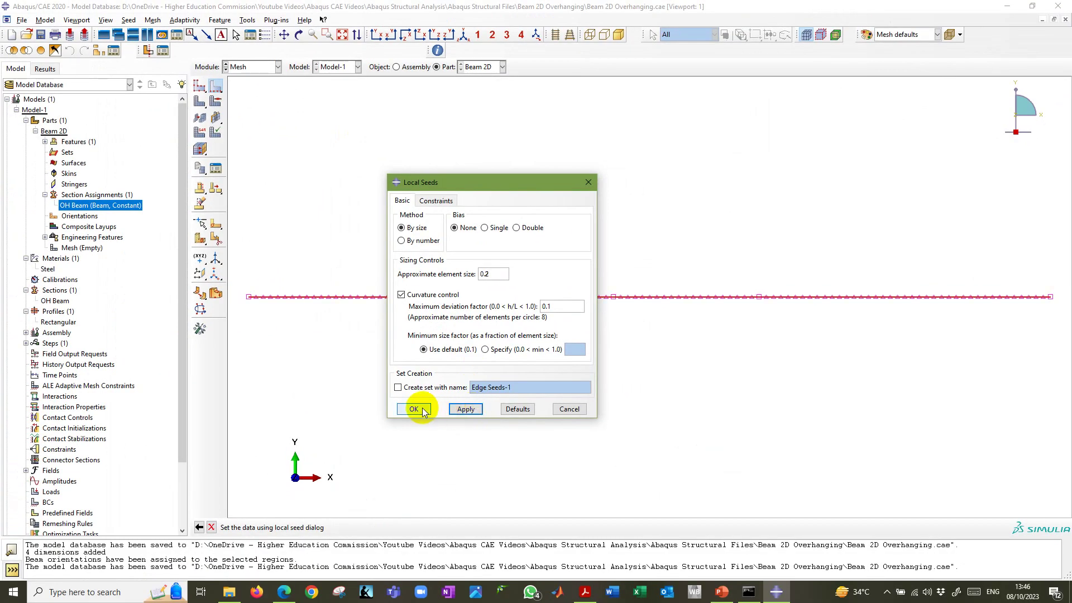
pyautogui.click(413, 408)
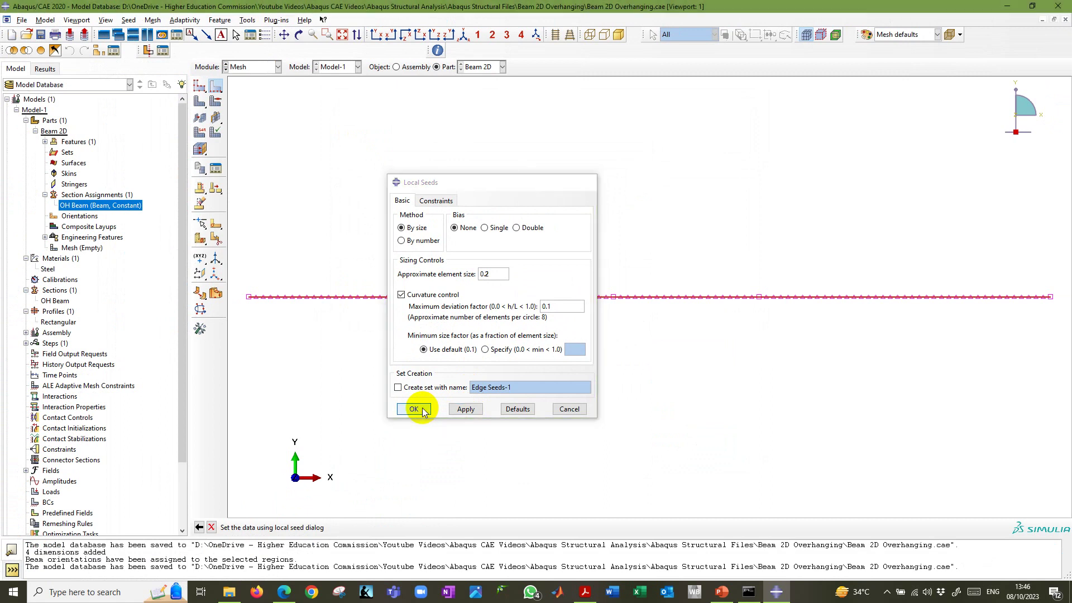
pyautogui.click(328, 35)
pyautogui.moveTo(241, 279); pyautogui.dragTo(457, 342)
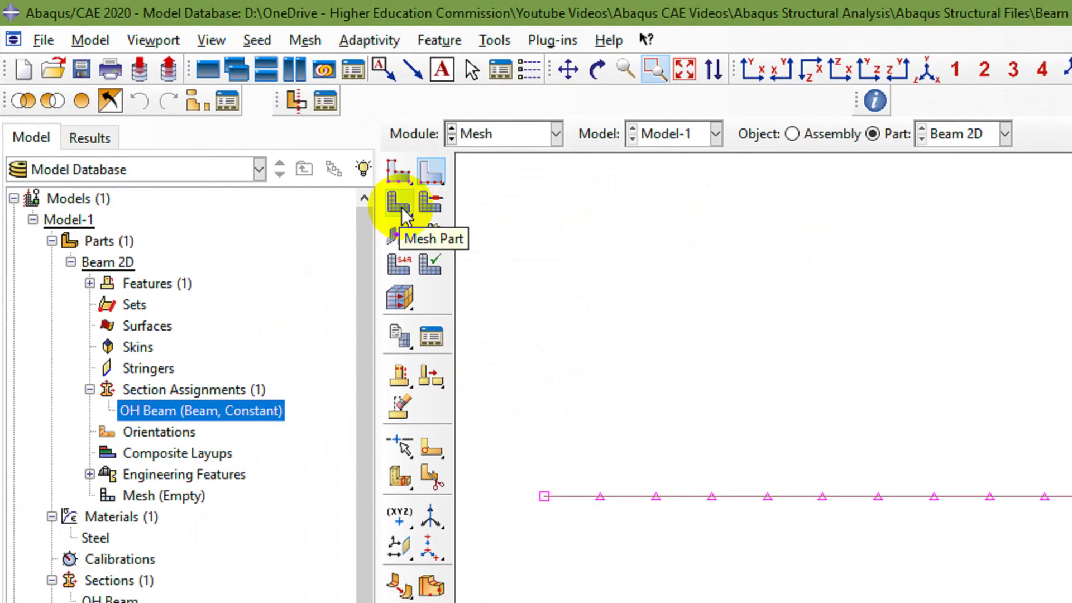
# - Mesh the beam part and assign it the Standard, Linear element type B21 from the Beam family
pyautogui.click(401, 208)
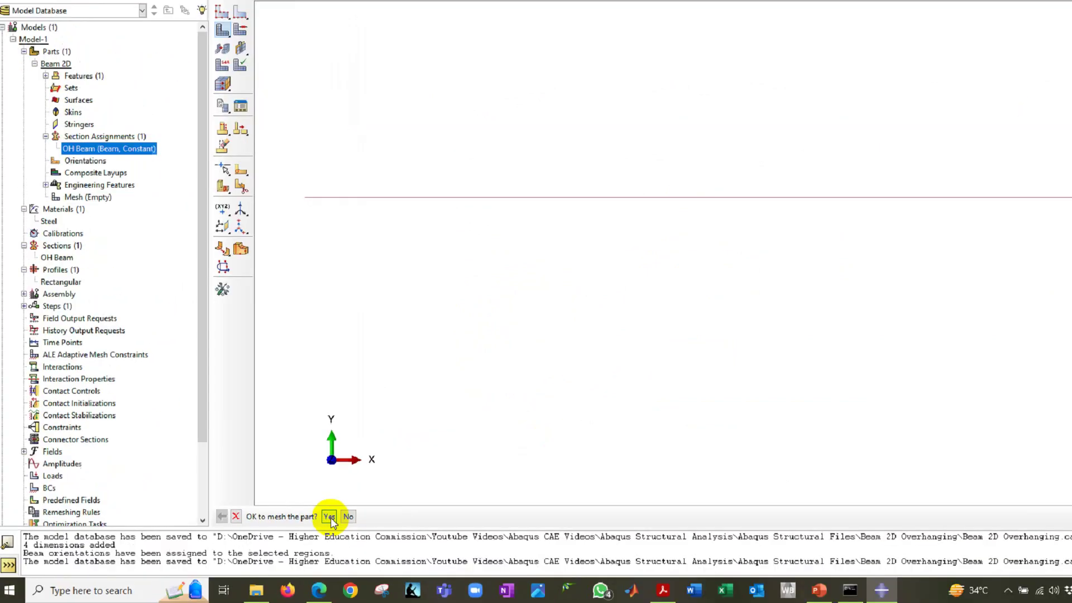
pyautogui.click(546, 451)
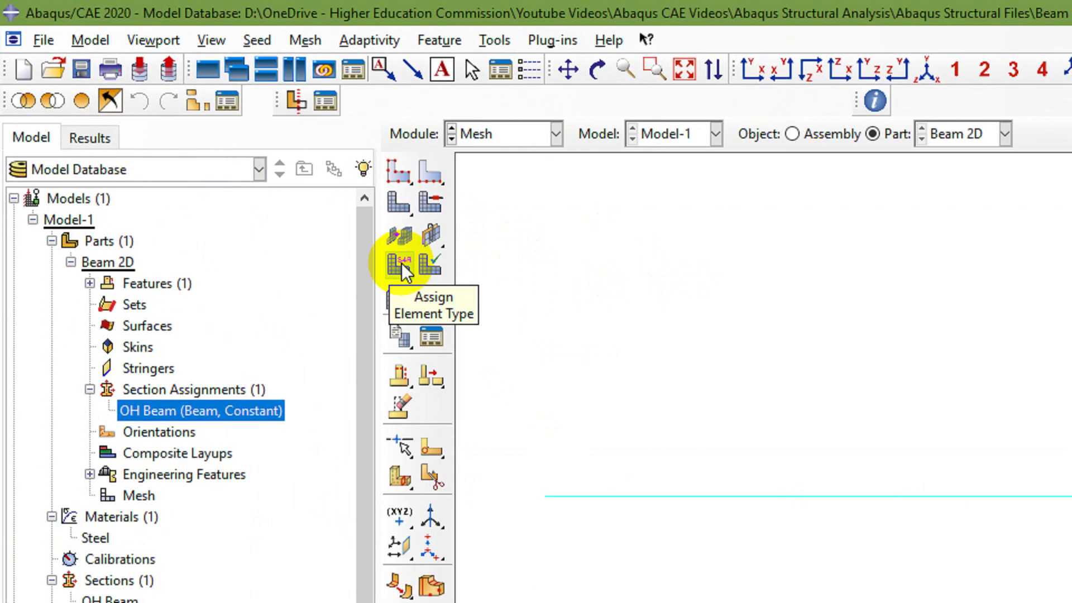
pyautogui.click(401, 263)
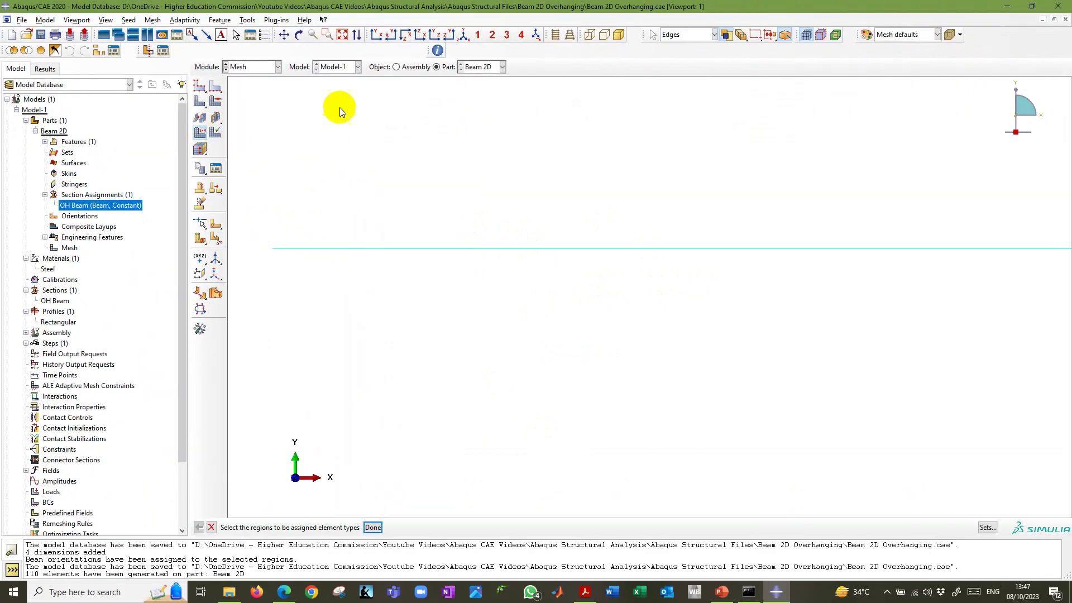
pyautogui.click(342, 35)
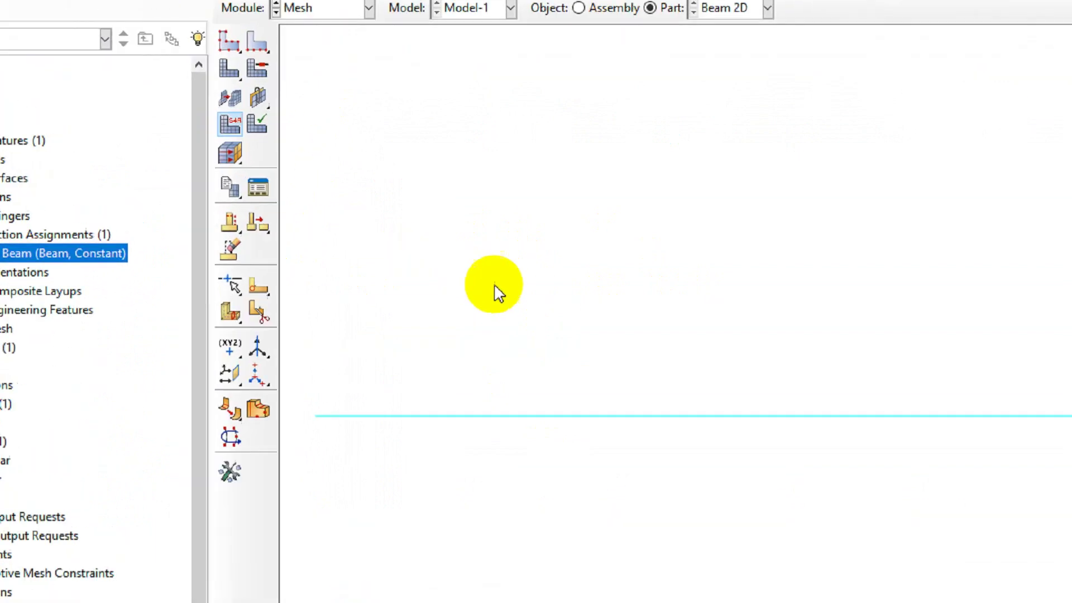
pyautogui.moveTo(237, 278); pyautogui.dragTo(1058, 375)
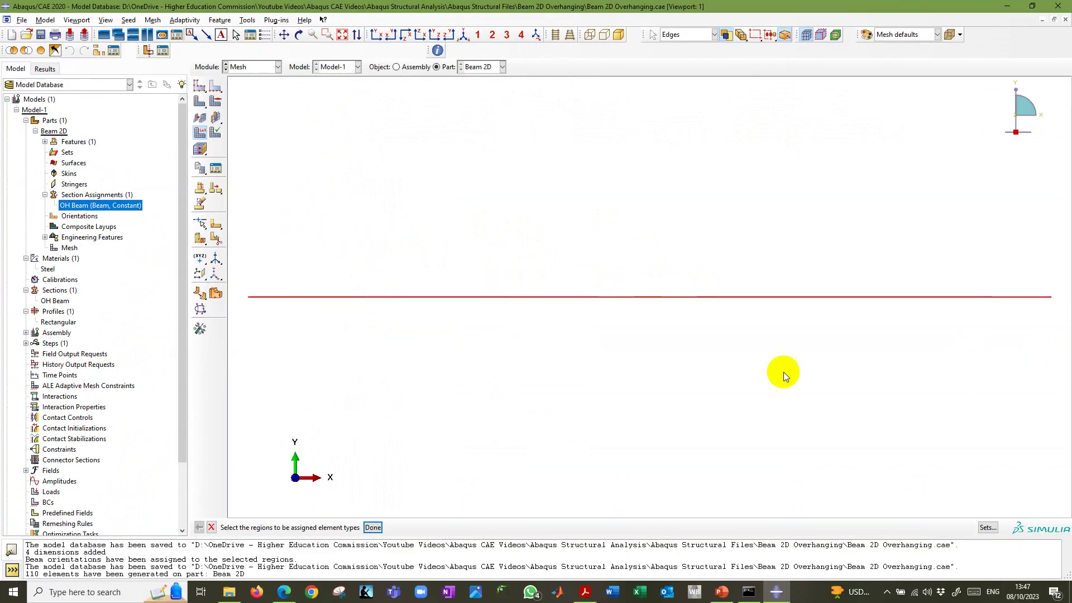
pyautogui.click(371, 528)
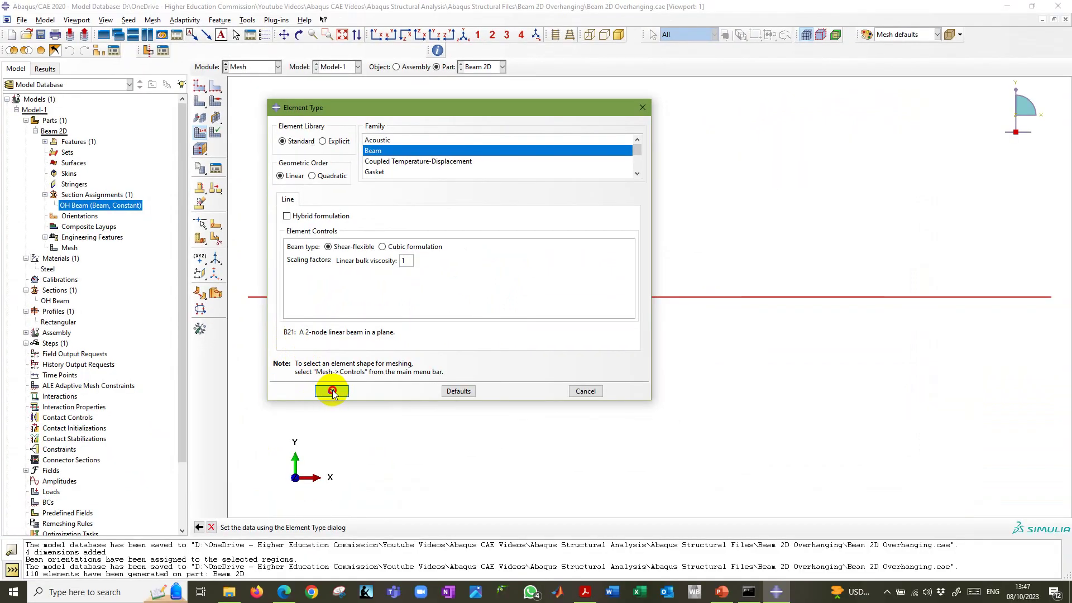
pyautogui.click(316, 557)
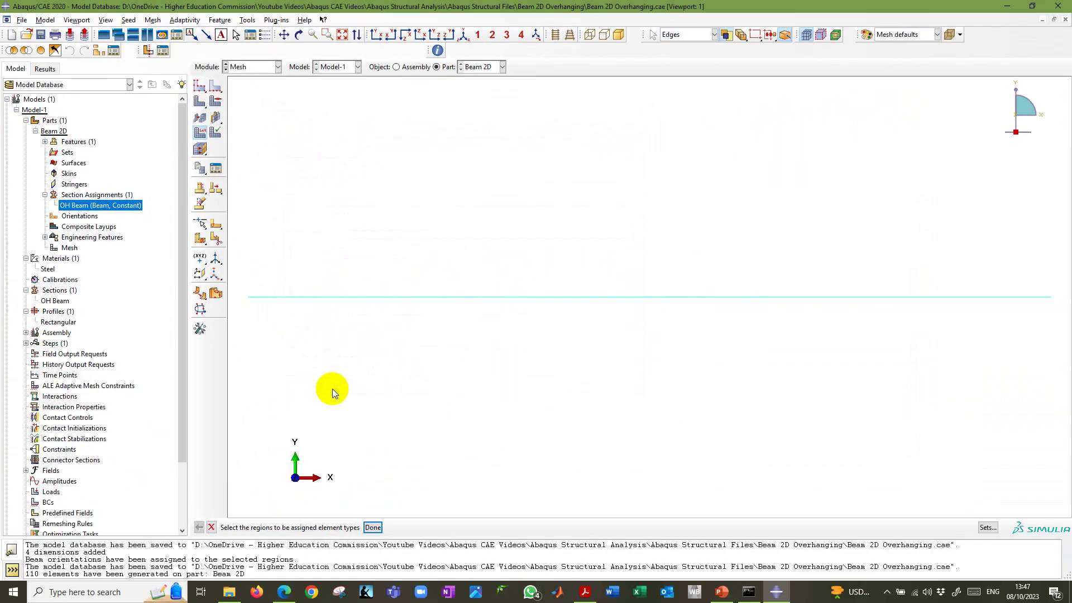
pyautogui.click(381, 524)
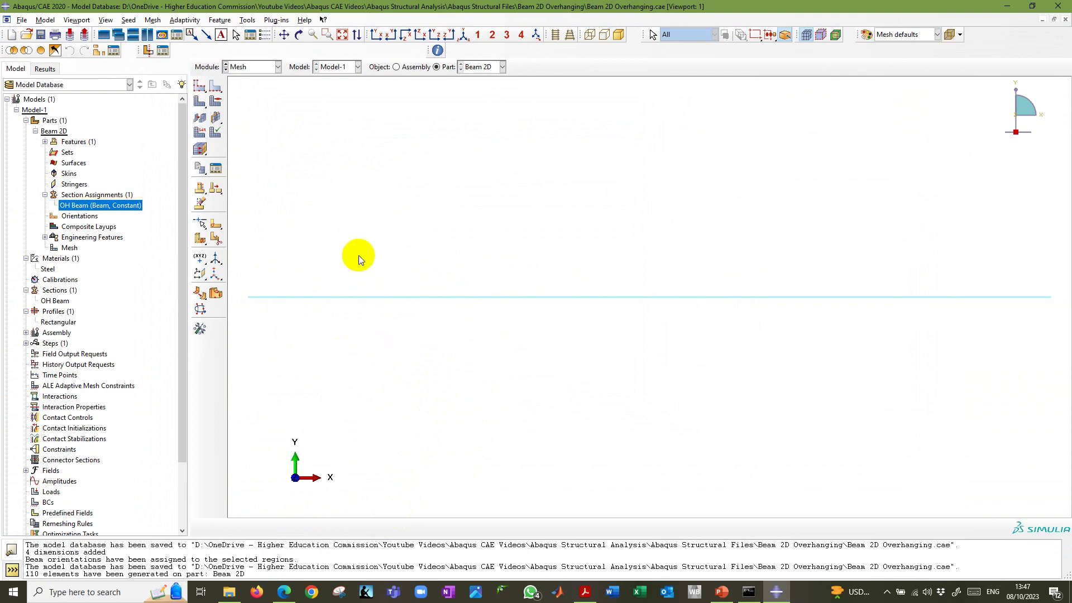
# - Consult the assembly instructions on the PowerPoint slide, and return to Abaqus/CAE to switch to the Assembly module
pyautogui.hotkey('alt', 'Tab')
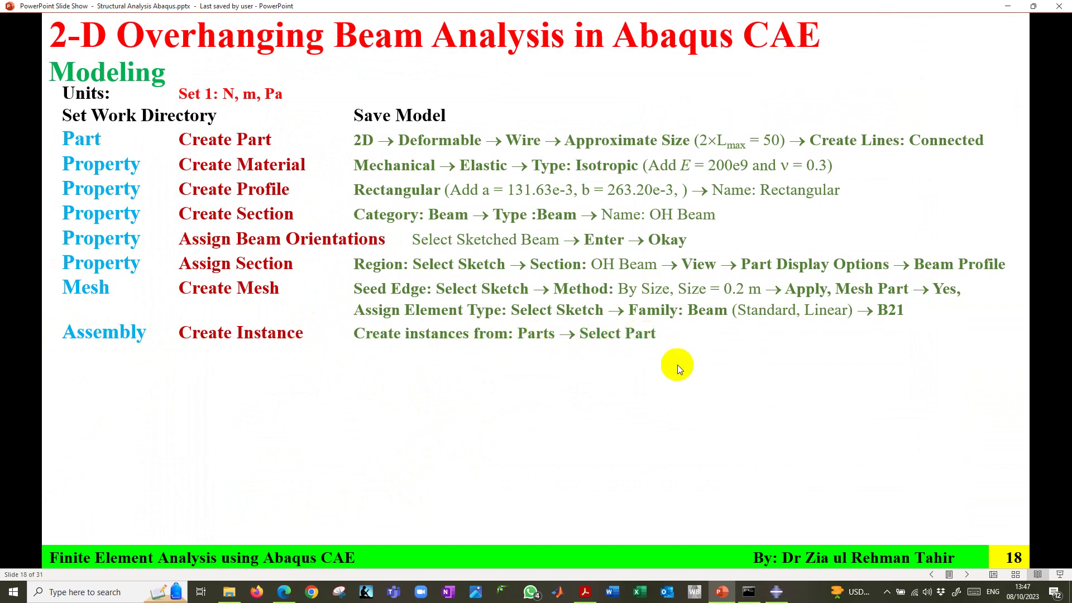
pyautogui.click(776, 592)
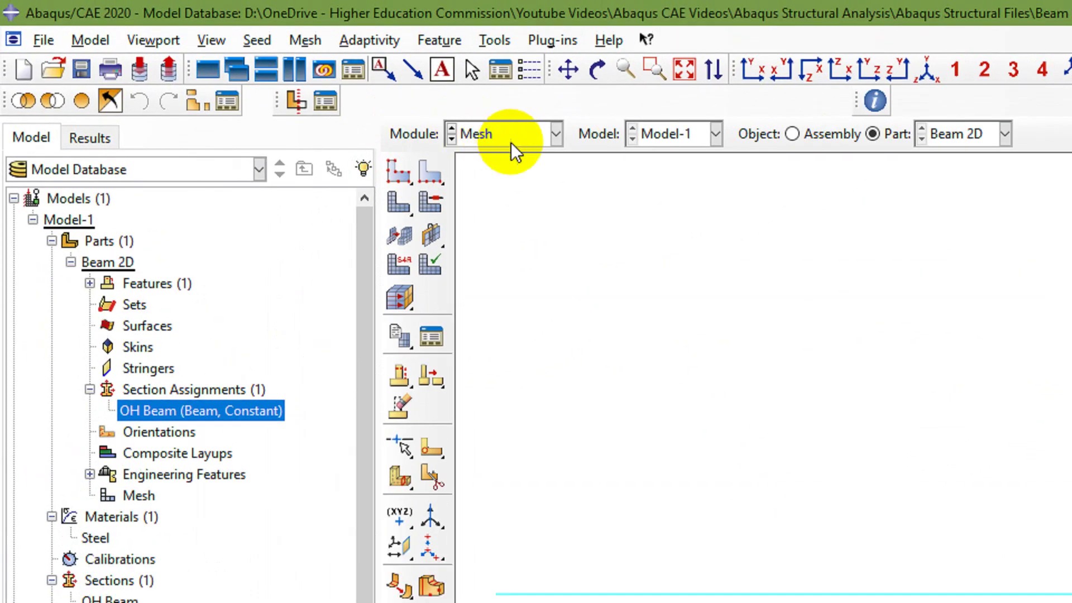
pyautogui.click(262, 68)
pyautogui.click(262, 100)
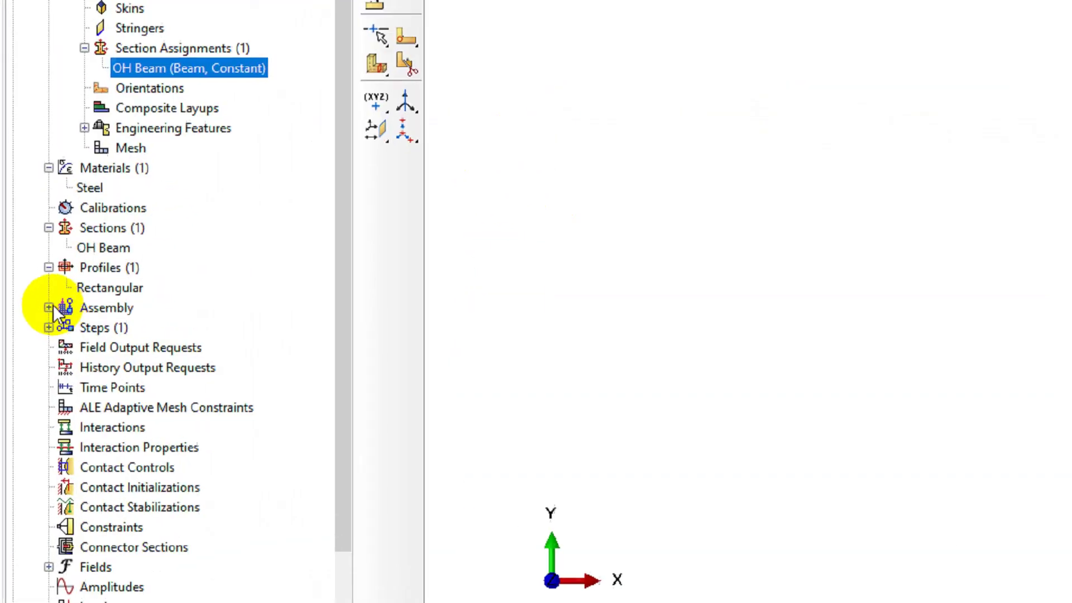
# - Create an assembly instance from the Beam 2D part and expand the instances in the model tree
pyautogui.click(26, 333)
pyautogui.click(56, 344)
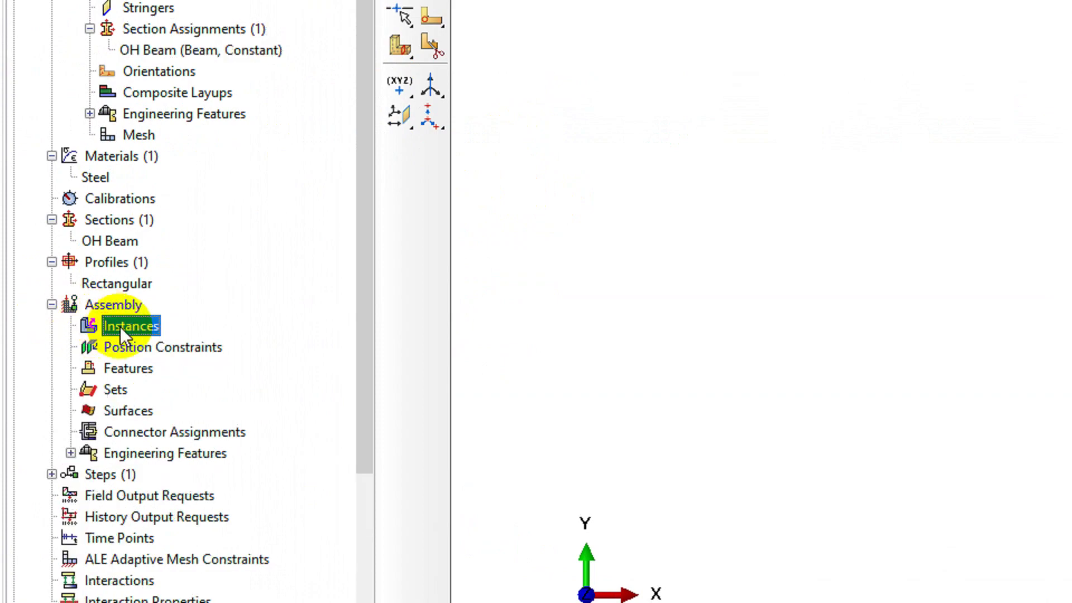
pyautogui.doubleClick(119, 327)
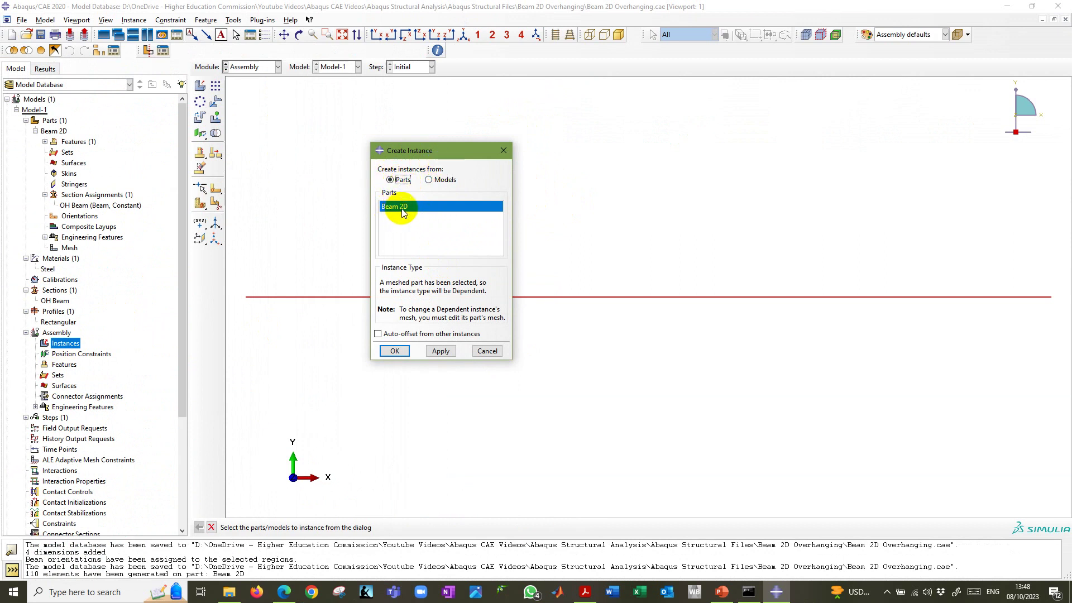
pyautogui.click(394, 351)
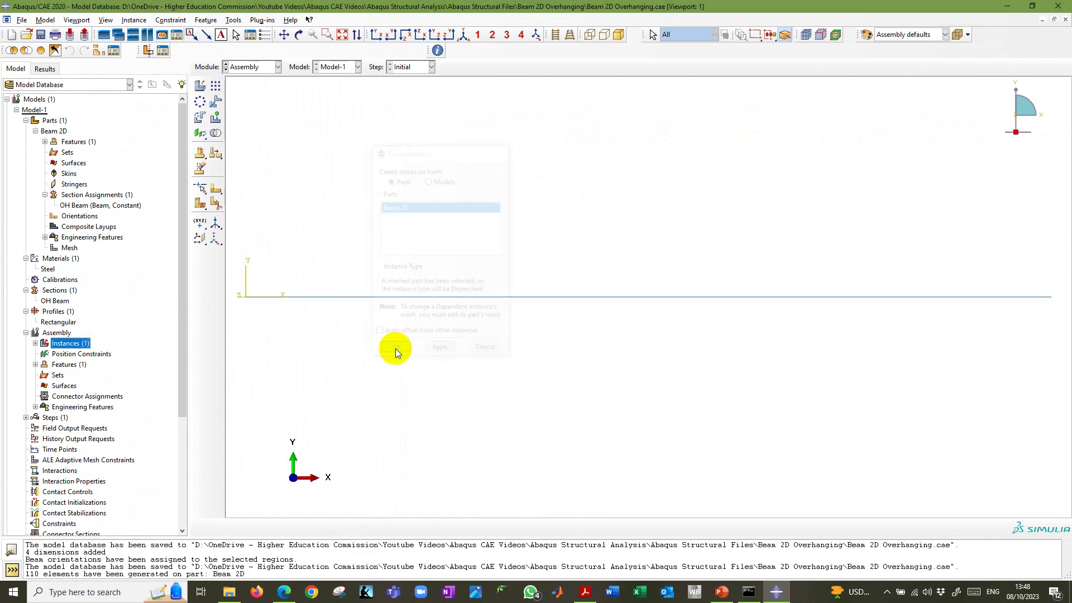
pyautogui.click(34, 343)
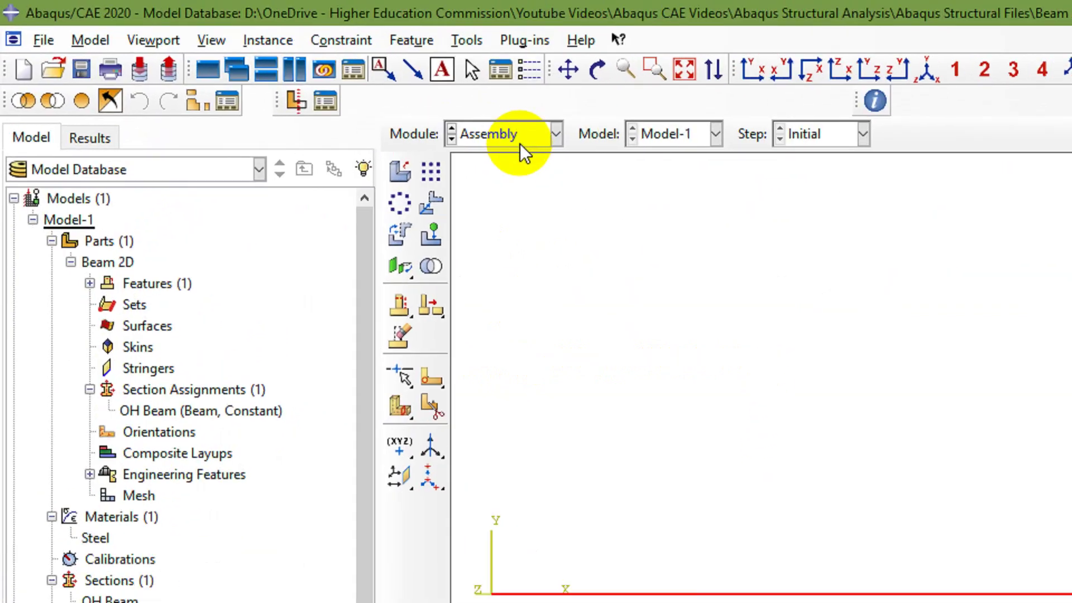
# - Switch to the Step module and create a Static, General step named StaticLoad after the Initial step
pyautogui.click(523, 136)
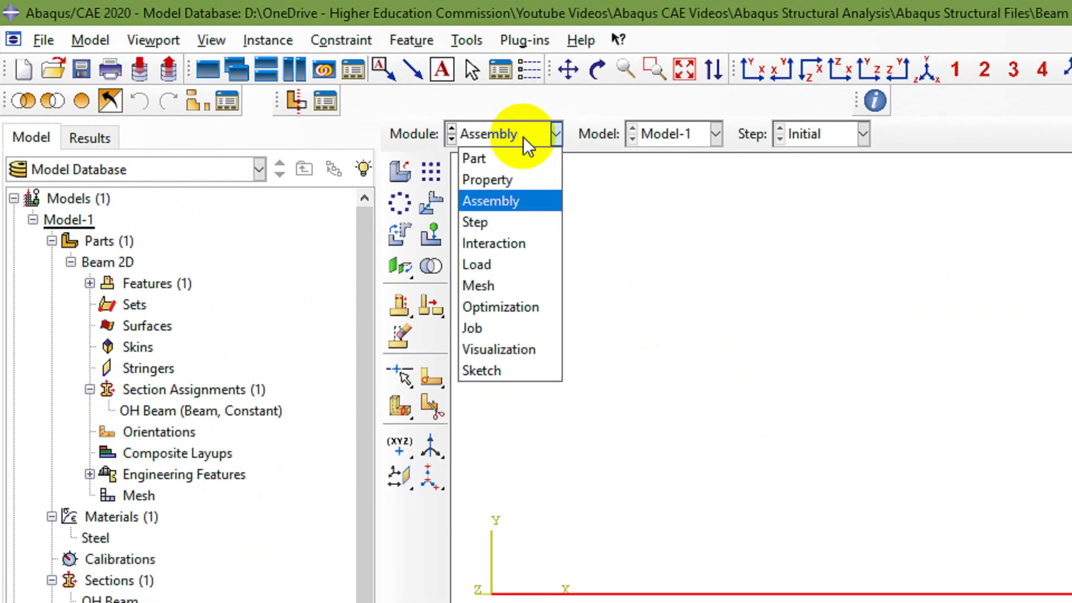
pyautogui.click(501, 226)
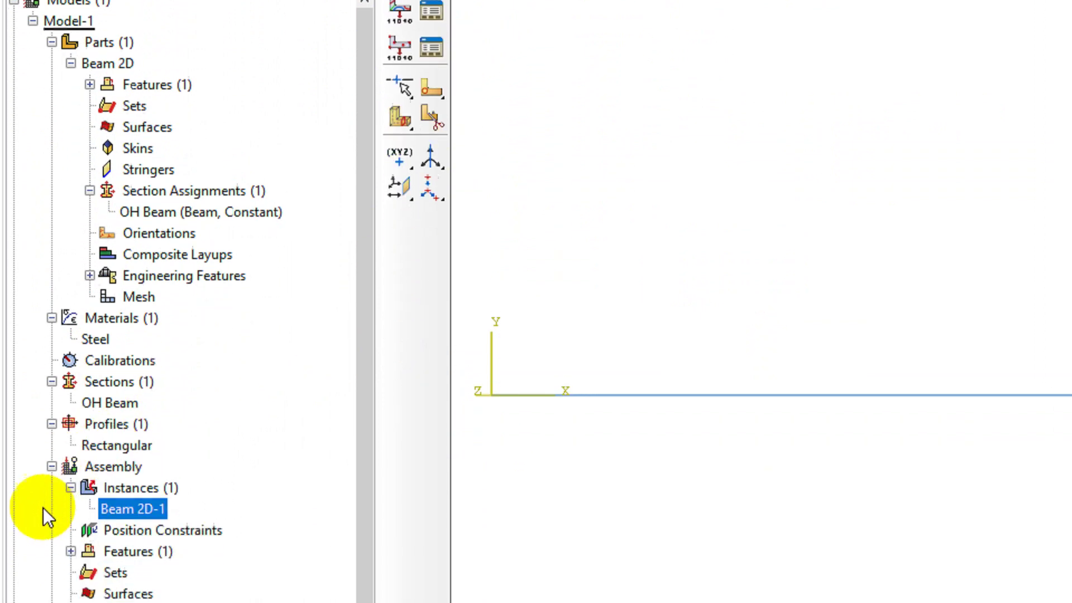
pyautogui.click(51, 444)
pyautogui.click(52, 464)
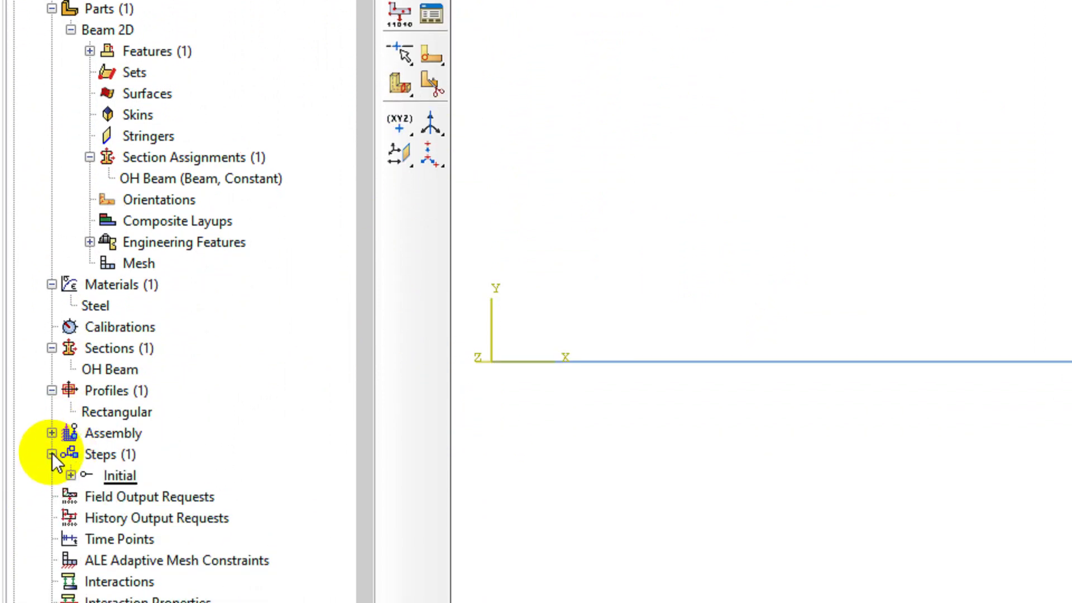
pyautogui.doubleClick(110, 447)
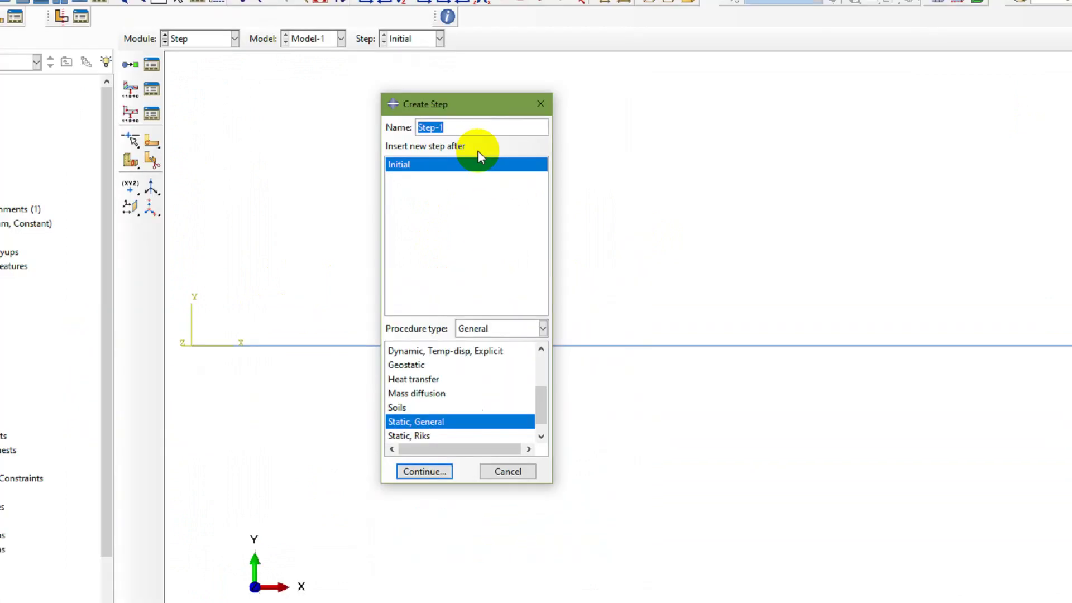
pyautogui.write('StaticLoad')
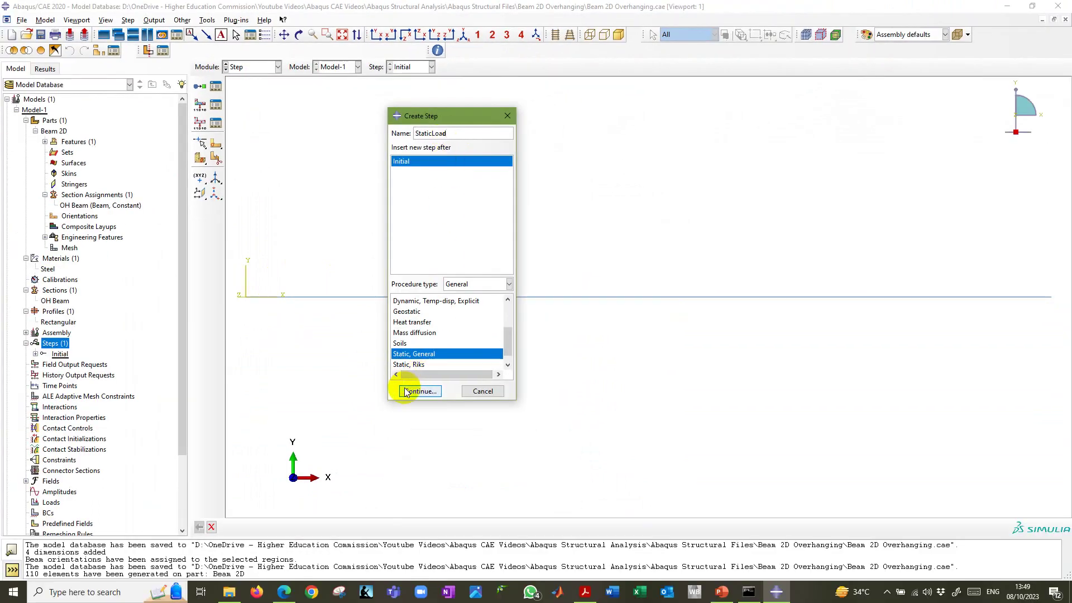
pyautogui.click(413, 392)
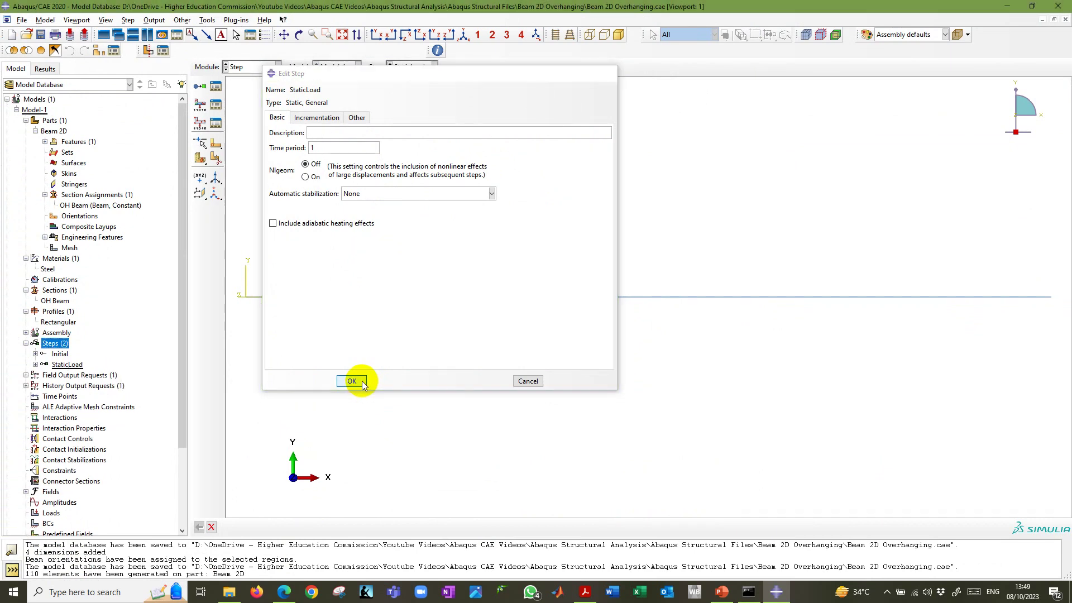
pyautogui.click(362, 383)
# - Review the StaticLoad step's basic settings, consult the field output instructions on the PowerPoint slide, and return to Abaqus/CAE
pyautogui.doubleClick(67, 364)
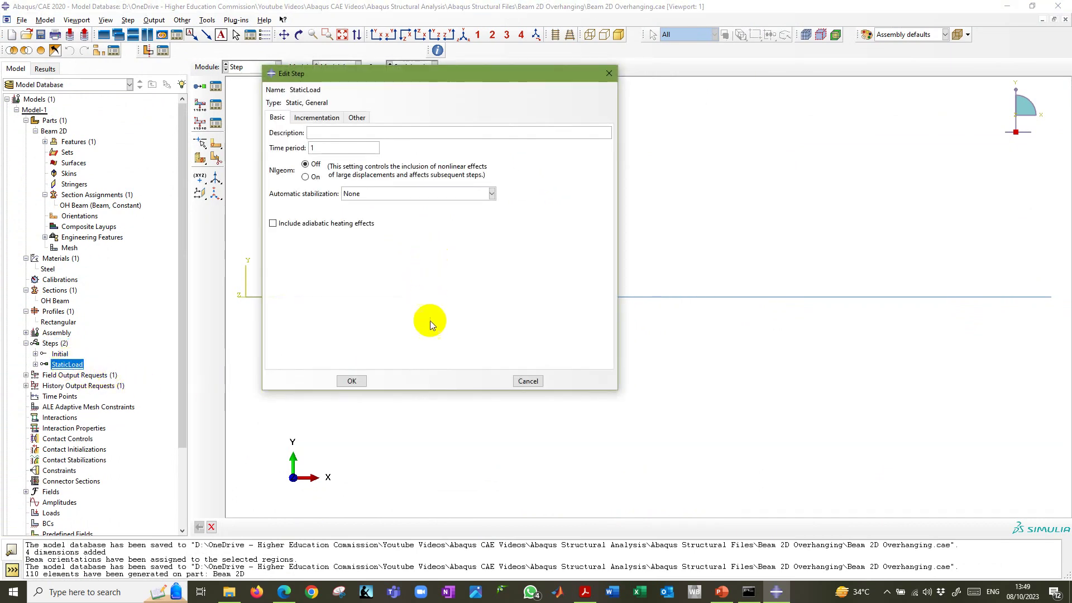
pyautogui.click(354, 381)
pyautogui.hotkey('alt', 'Tab')
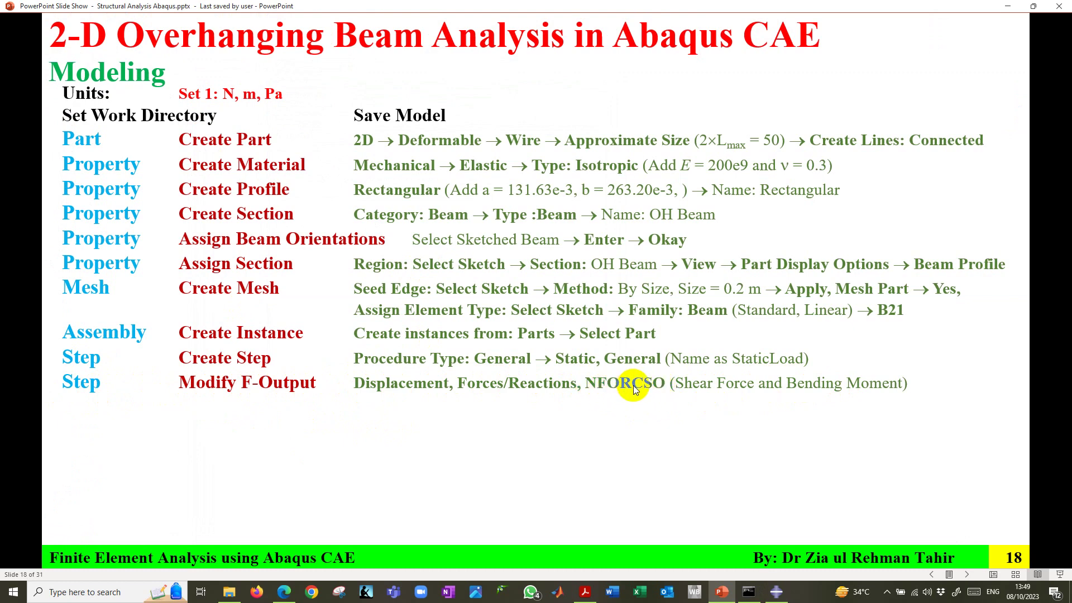
pyautogui.click(774, 593)
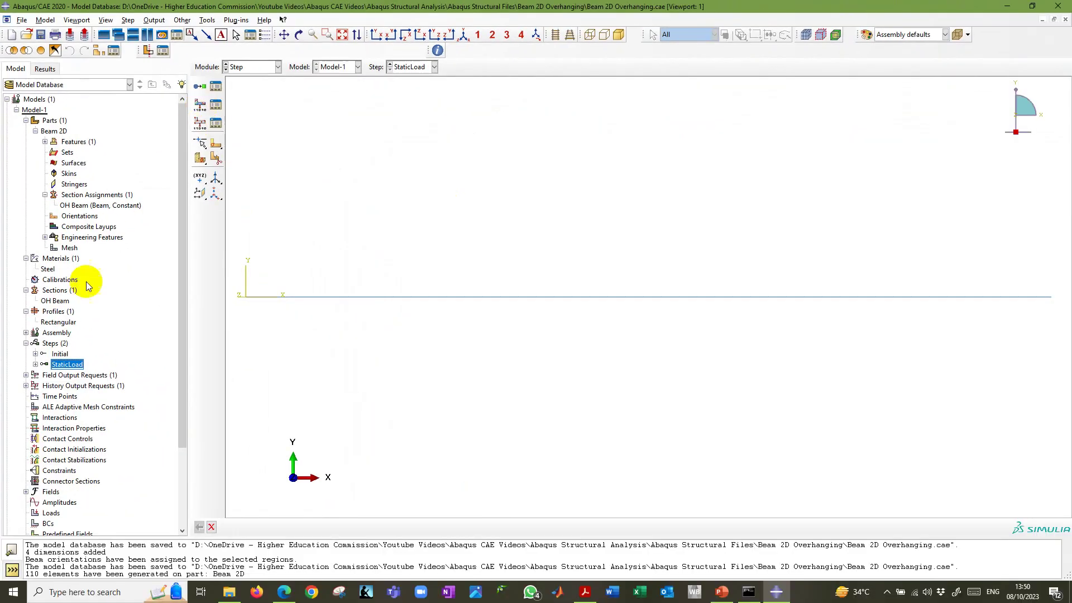
# - Open field output request F-Output-1 for editing and exclude the Stresses, Strains and Contact variables
pyautogui.click(26, 375)
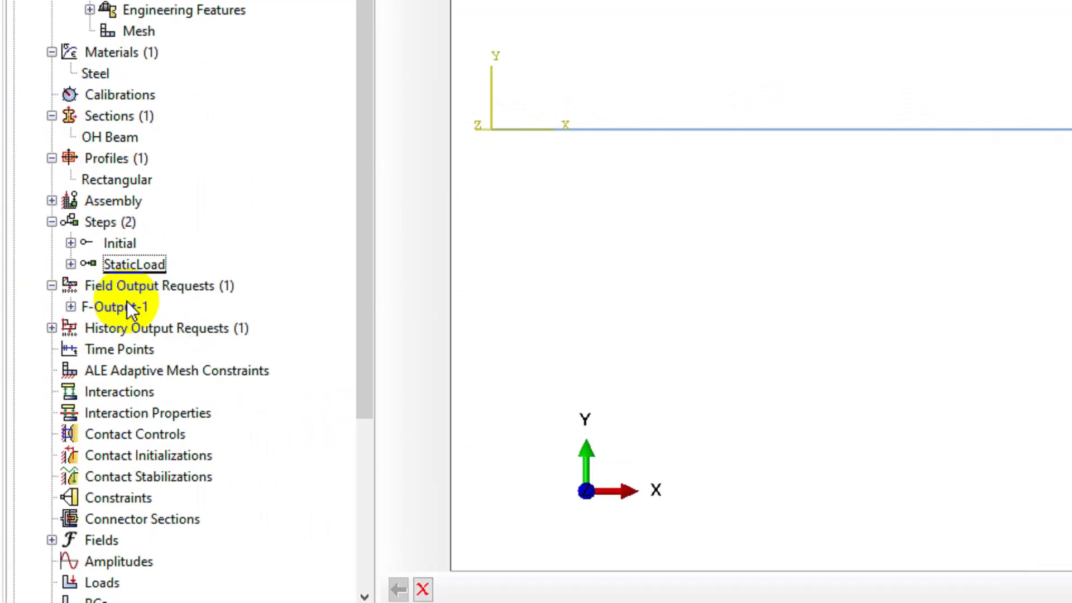
pyautogui.click(61, 385)
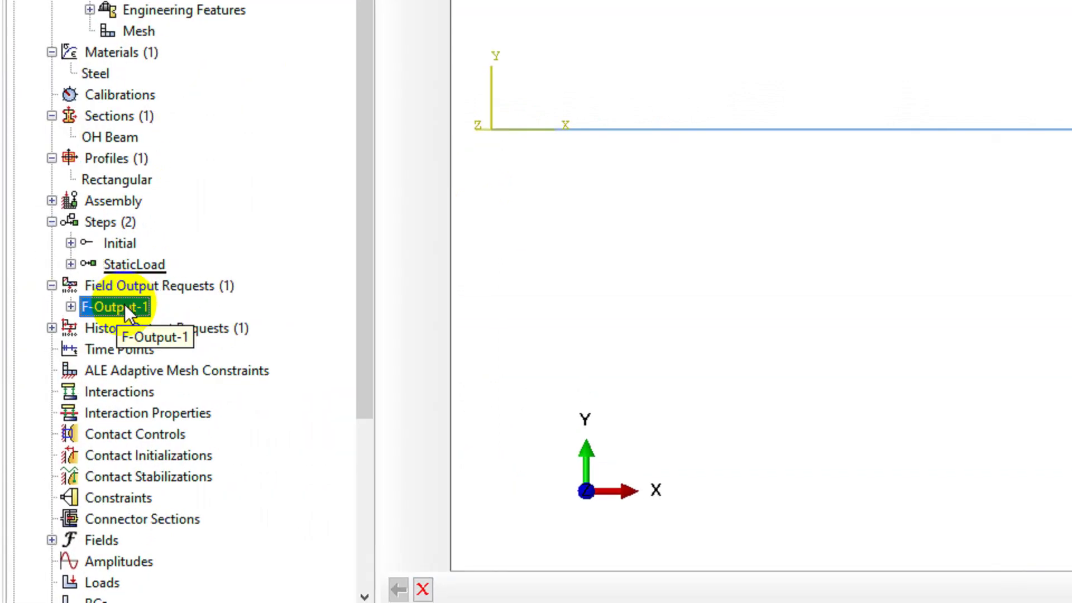
pyautogui.doubleClick(124, 307)
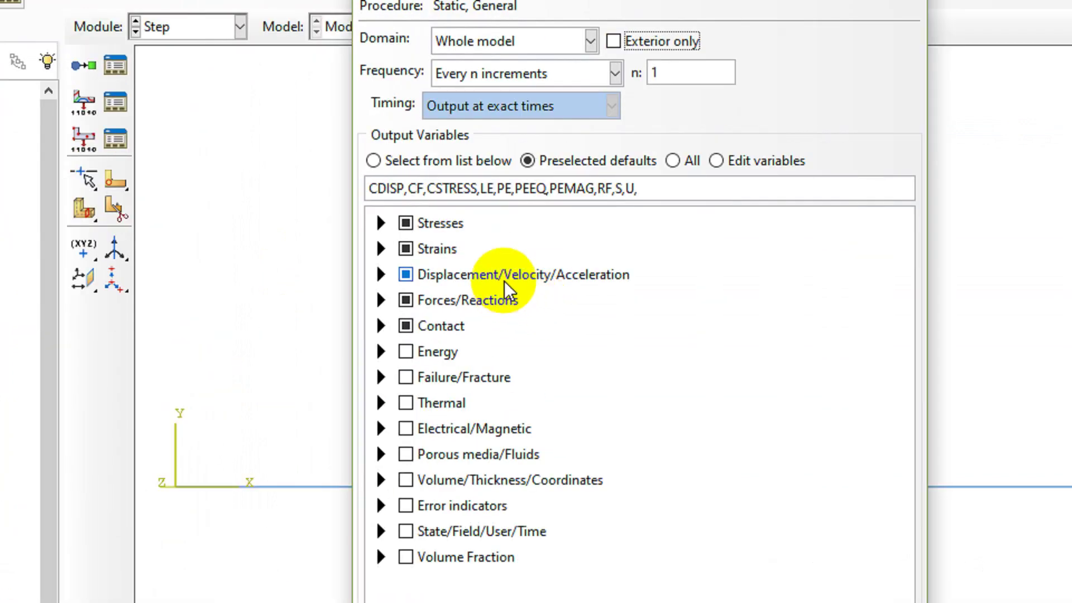
pyautogui.click(406, 223)
pyautogui.click(406, 250)
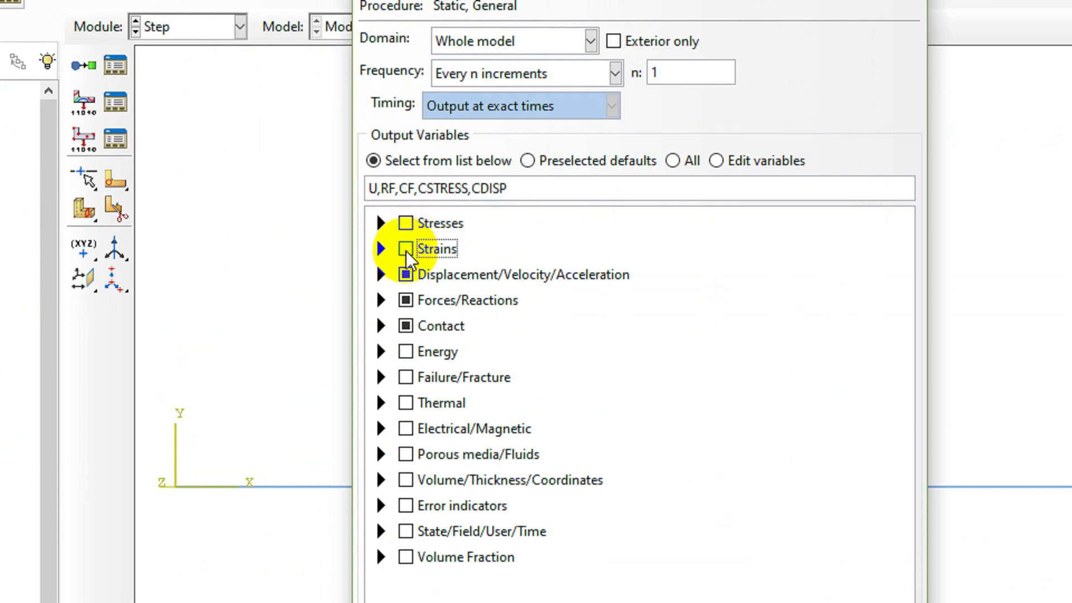
pyautogui.click(411, 328)
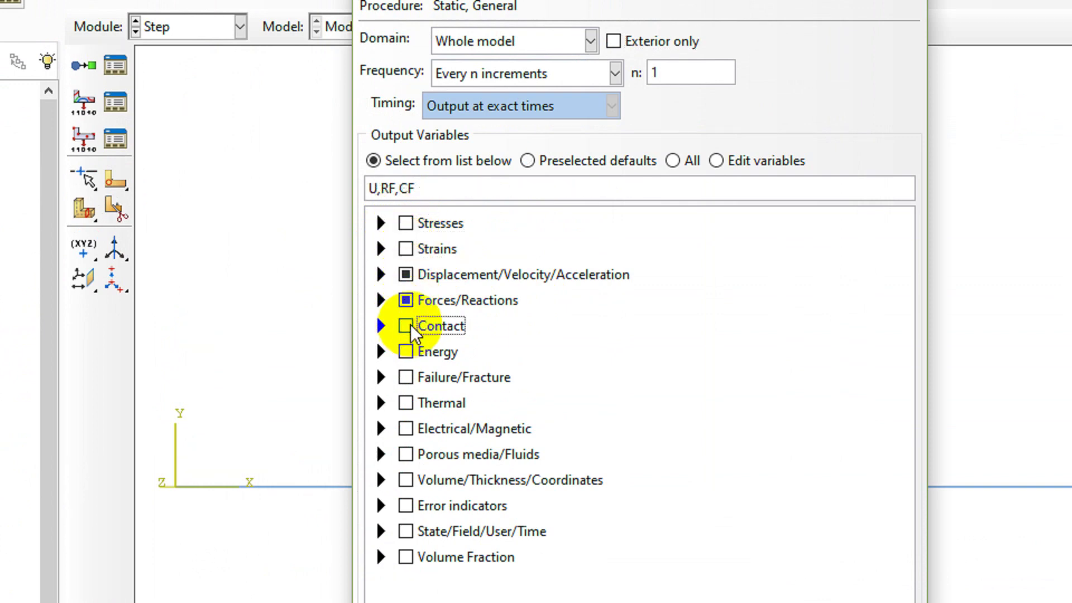
# - Check the requested displacement variables, add NFORCSO nodal forces in beam section orientation to the Forces/Reactions output, and accept the request
pyautogui.click(382, 276)
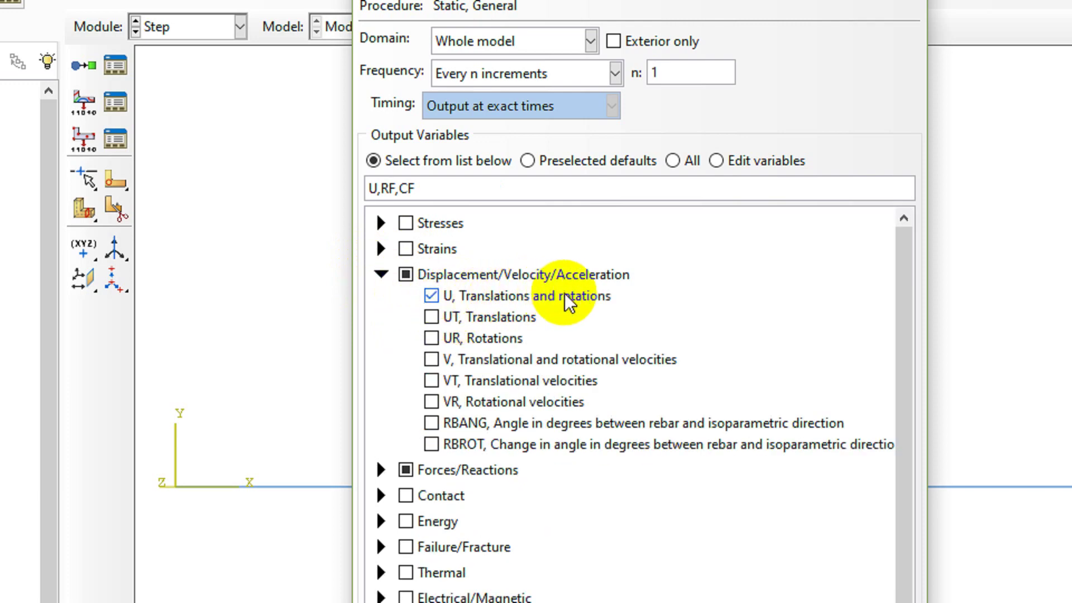
pyautogui.click(382, 274)
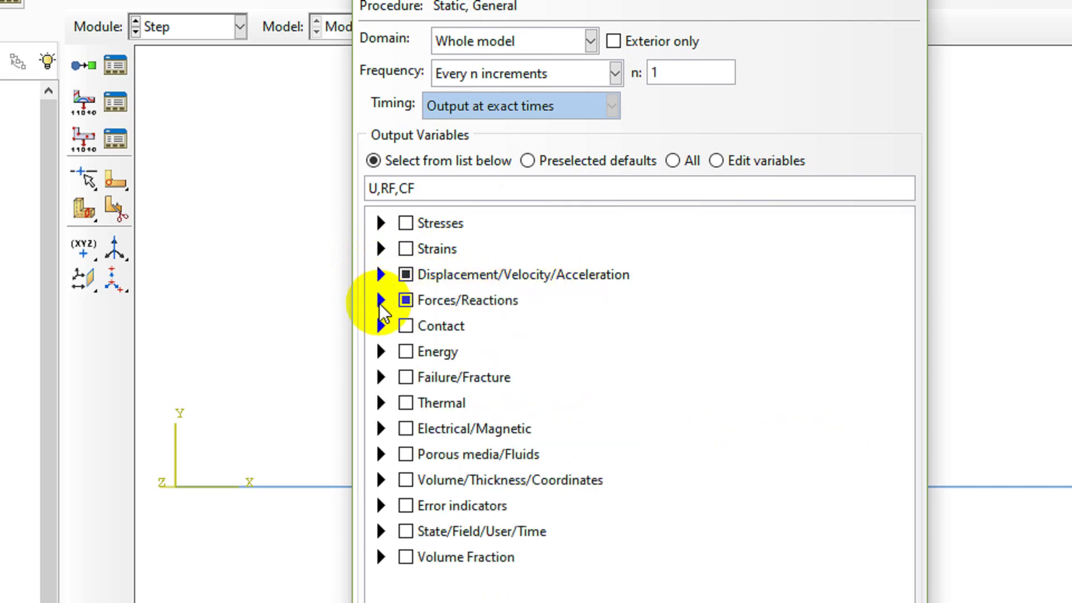
pyautogui.click(380, 301)
pyautogui.scroll(-2, 592, 346)
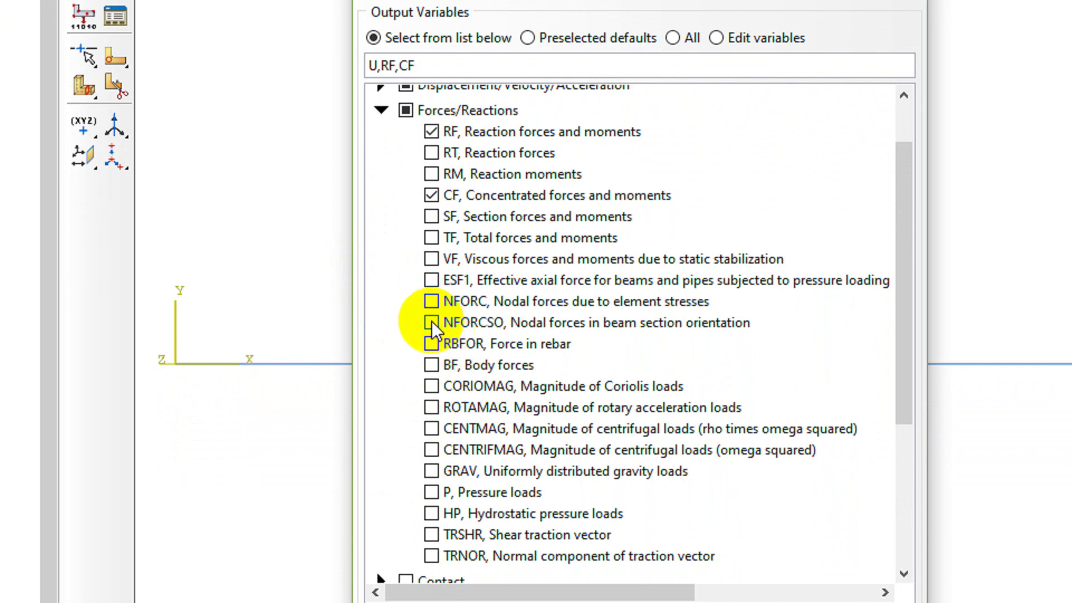
pyautogui.click(431, 323)
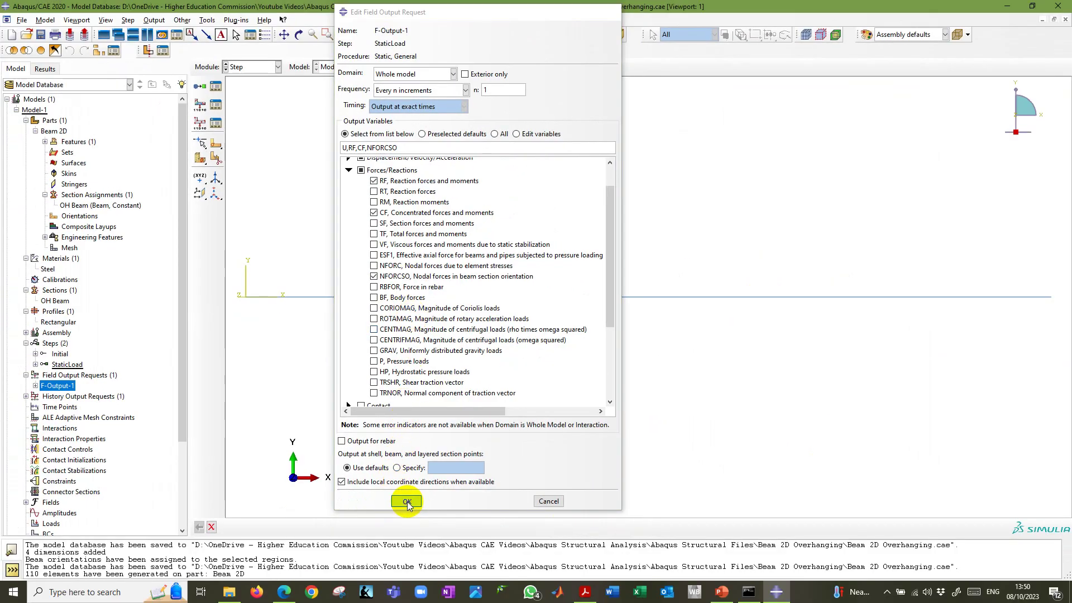
pyautogui.click(203, 502)
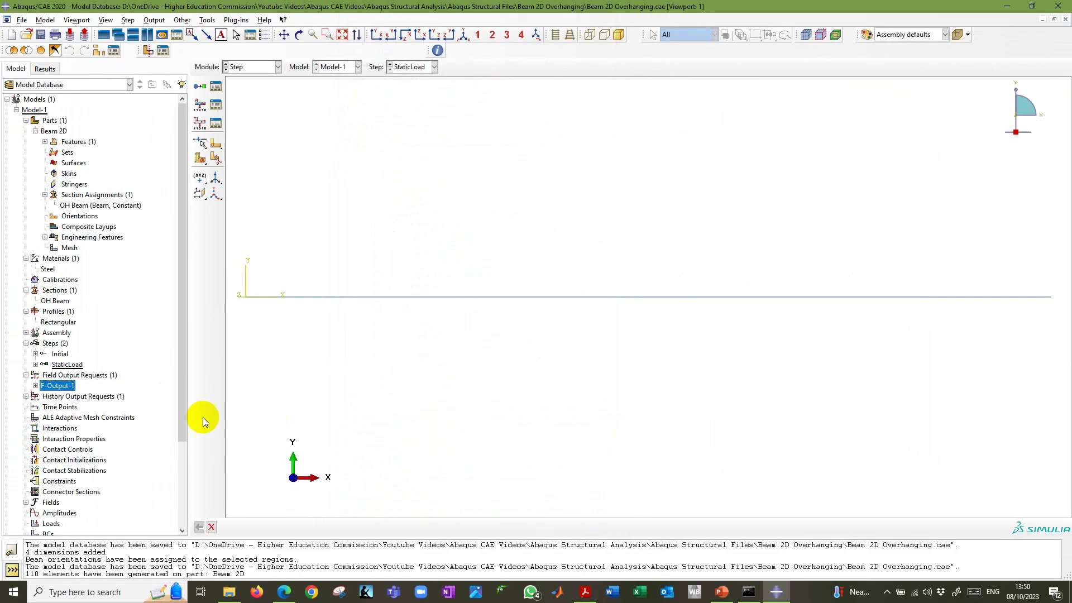
# - Reopen field output request F-Output-1, review its selected output variables, and accept the request
pyautogui.click(35, 385)
pyautogui.doubleClick(66, 386)
pyautogui.scroll(1, 478, 203)
pyautogui.scroll(1, 478, 204)
pyautogui.click(348, 203)
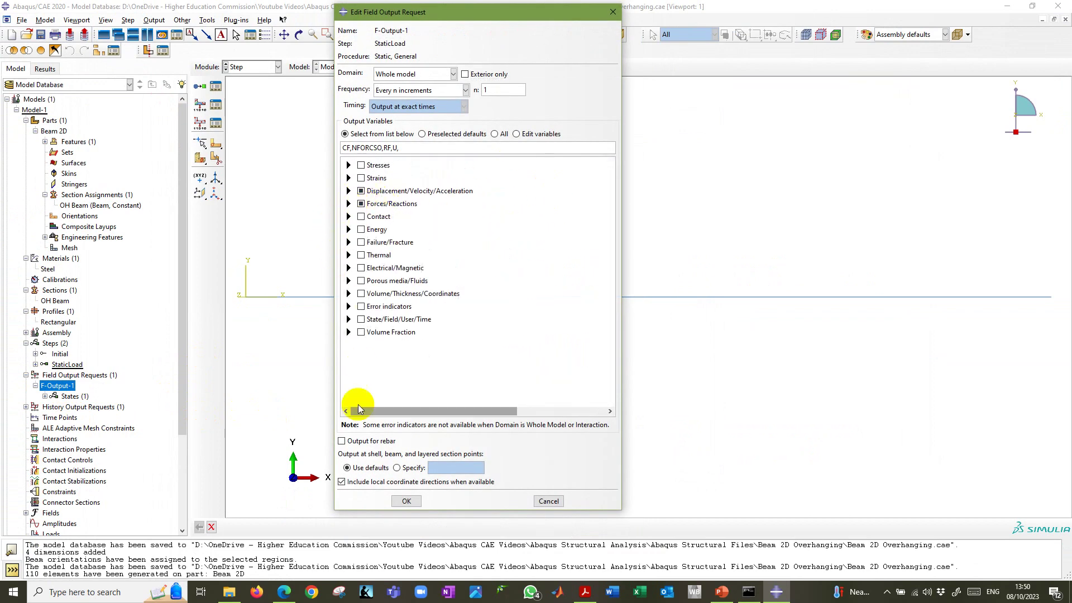
pyautogui.click(406, 501)
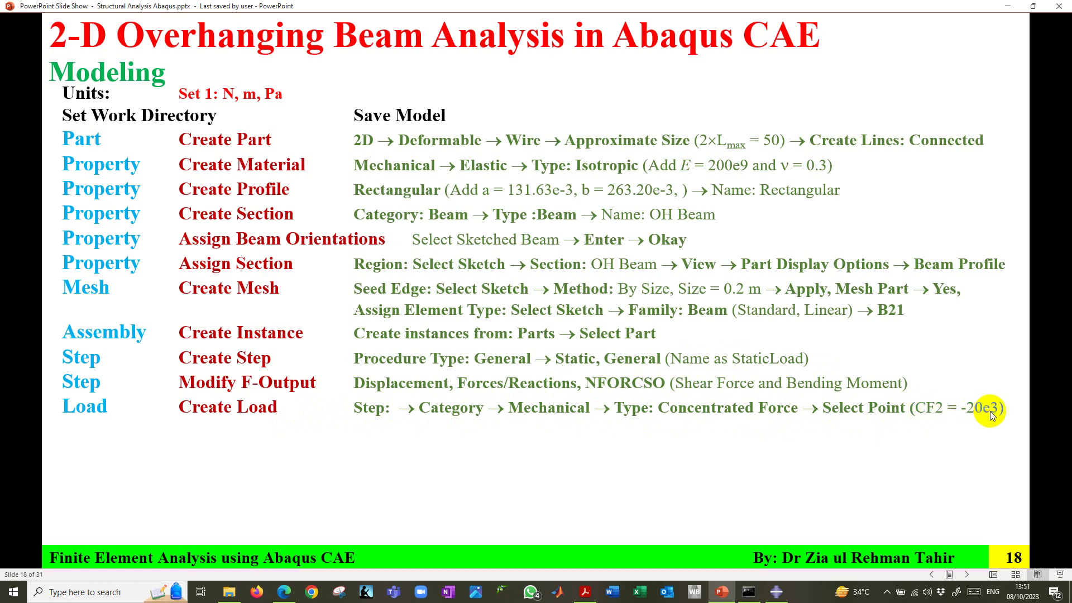
# - Return to Abaqus/CAE, switch to the Load module, and collapse the Parts, Materials and Field Output Requests branches of the model tree
pyautogui.click(778, 592)
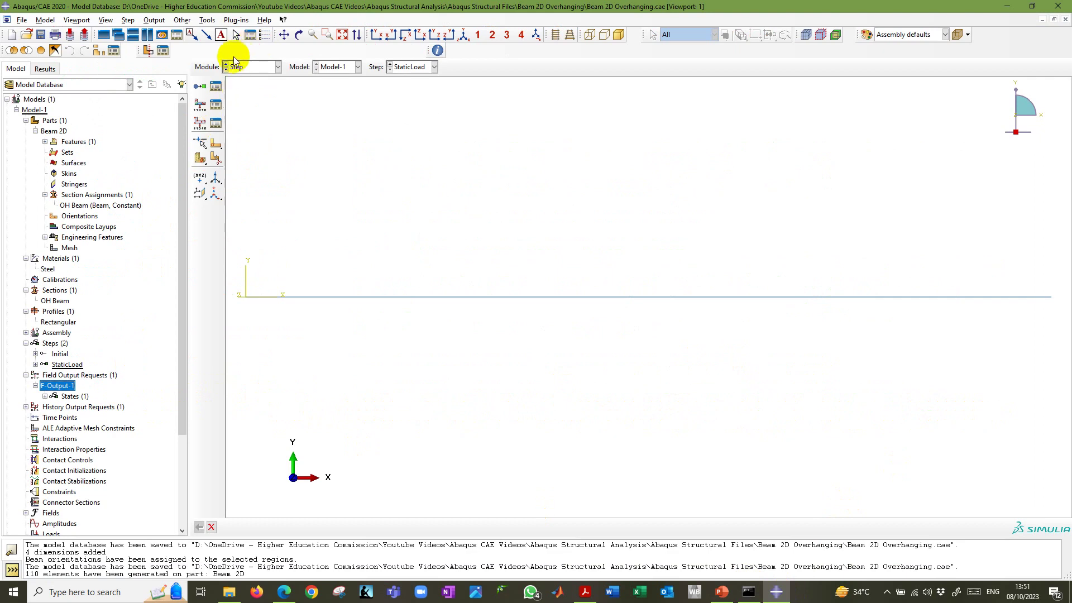
pyautogui.click(257, 67)
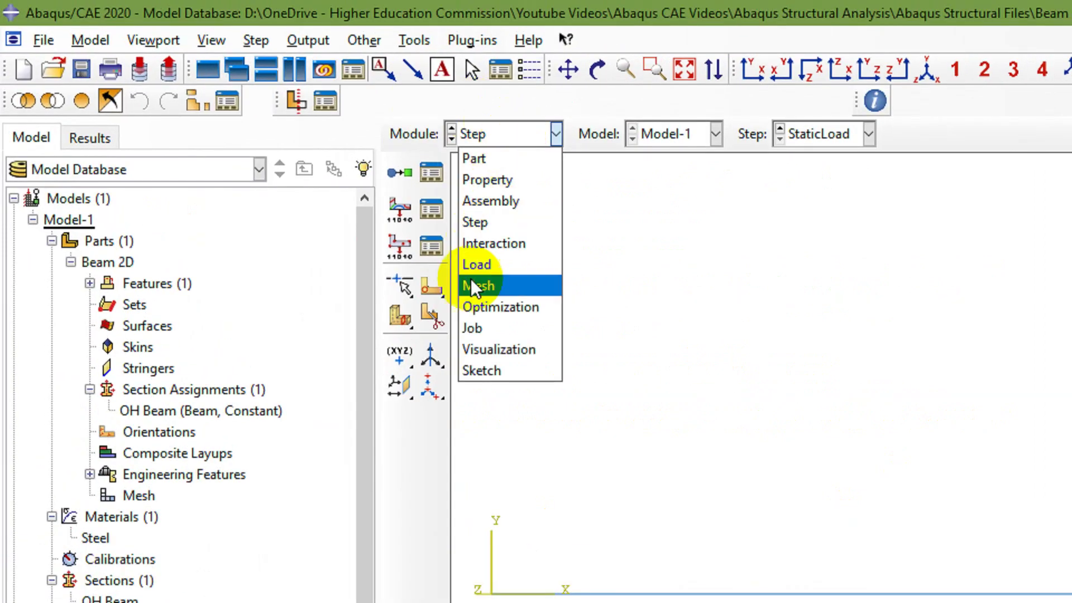
pyautogui.click(498, 267)
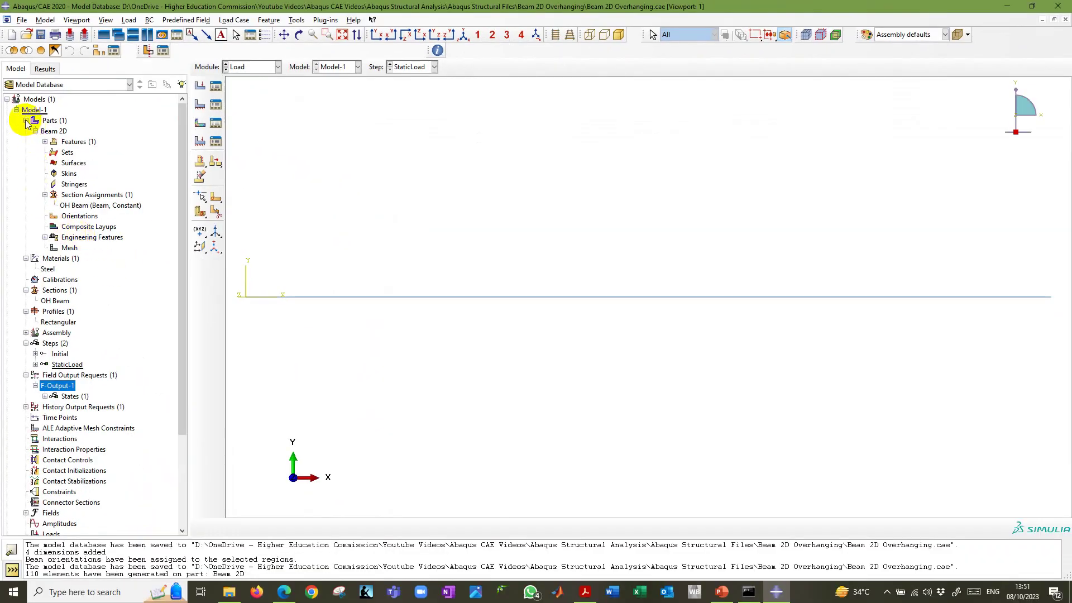
pyautogui.click(27, 121)
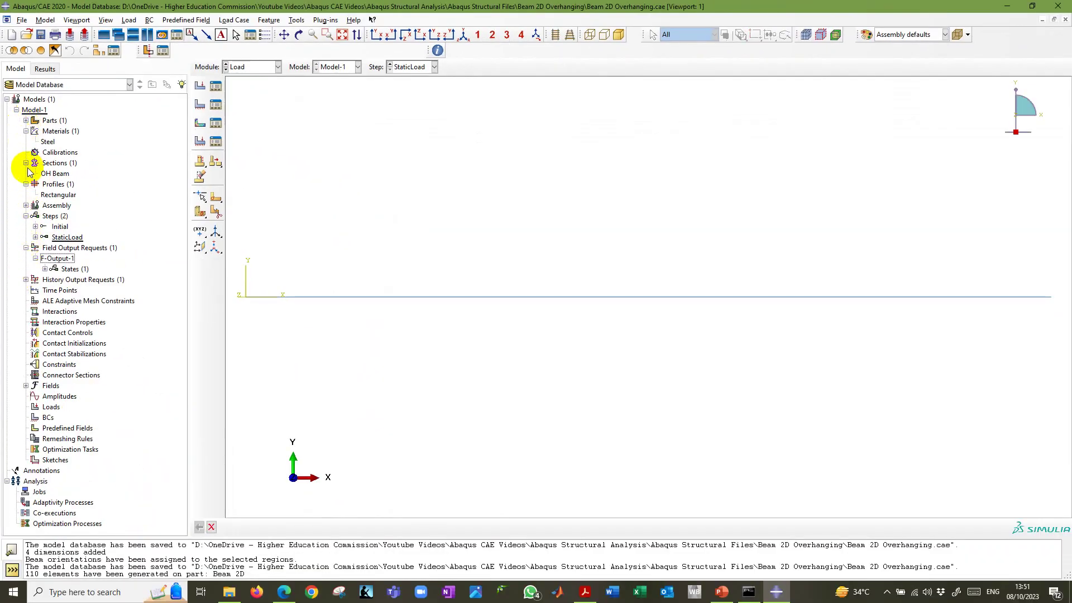
pyautogui.click(26, 132)
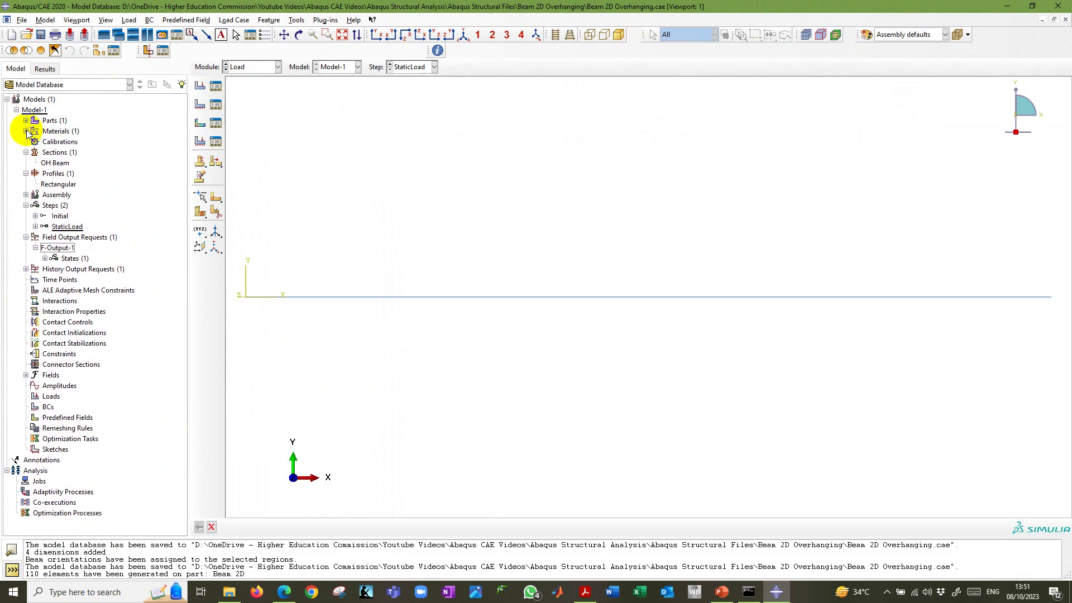
pyautogui.click(27, 237)
# - Create a mechanical Concentrated force load named PointLoad in the StaticLoad step
pyautogui.click(50, 378)
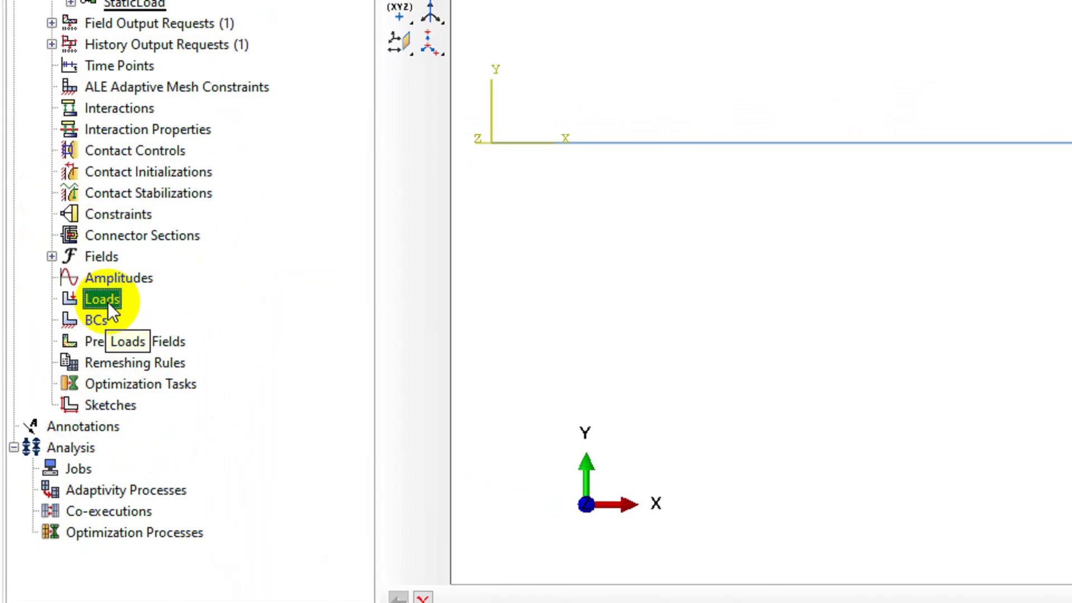
pyautogui.doubleClick(106, 303)
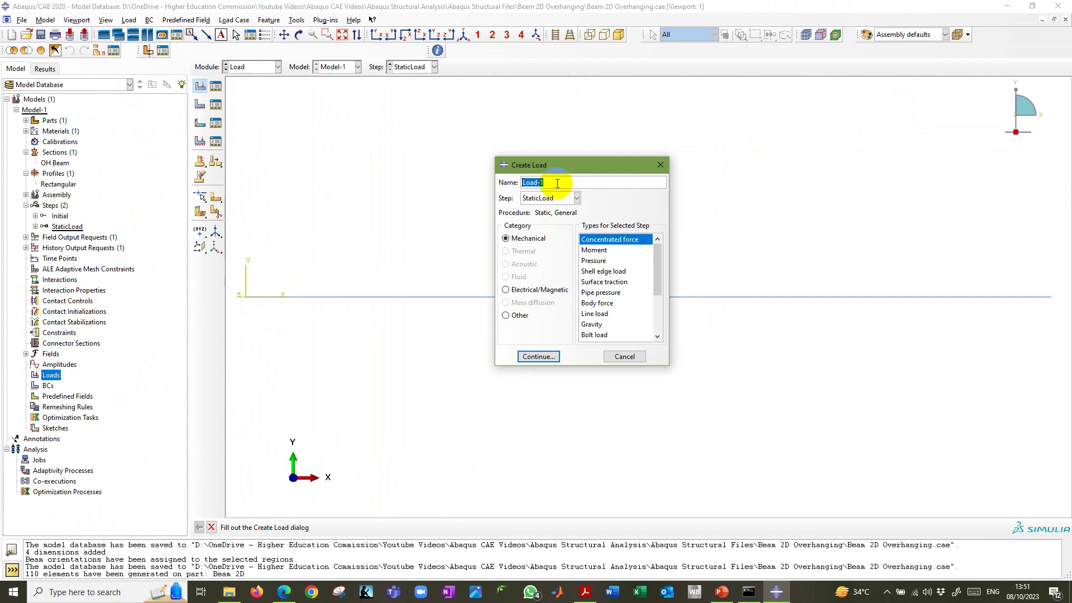
pyautogui.write('PointLoad')
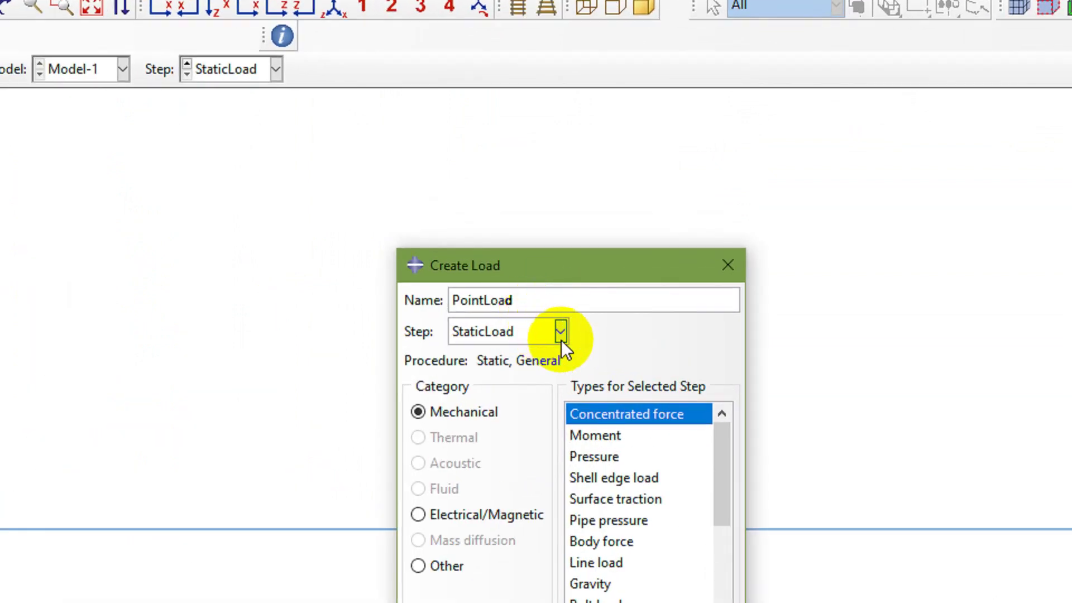
pyautogui.click(560, 334)
pyautogui.click(526, 376)
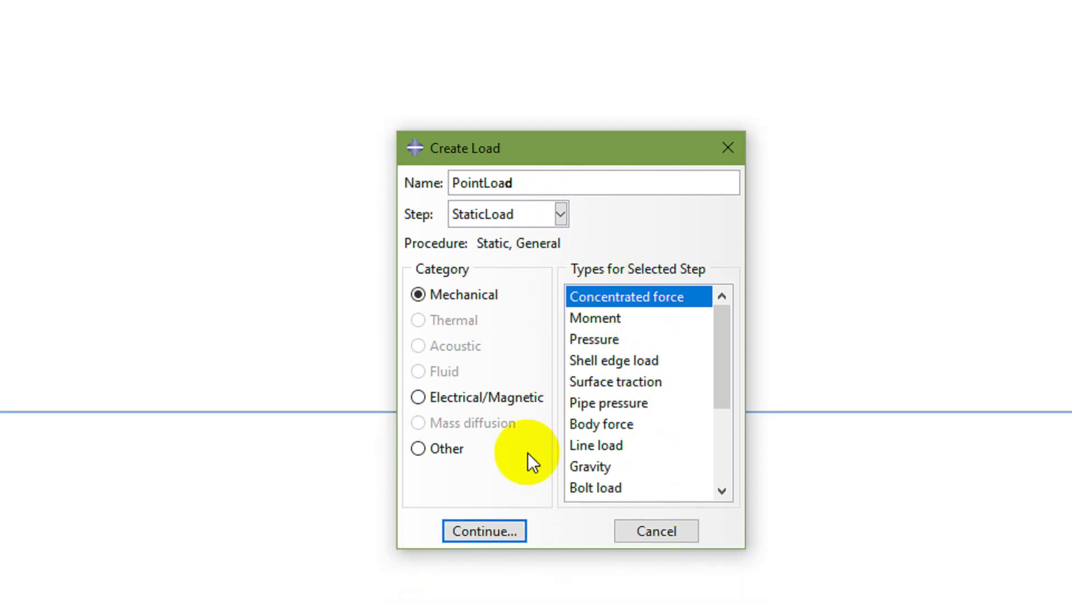
pyautogui.click(484, 532)
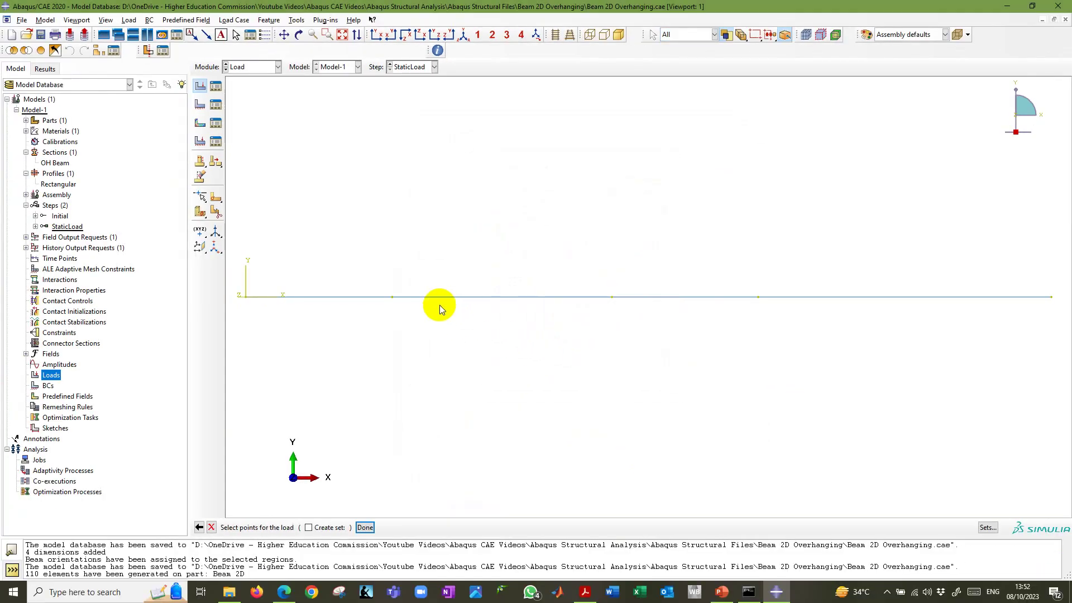
# - Apply PointLoad at the first interior point from the beam's left end with CF2 set to -20e3
pyautogui.click(393, 297)
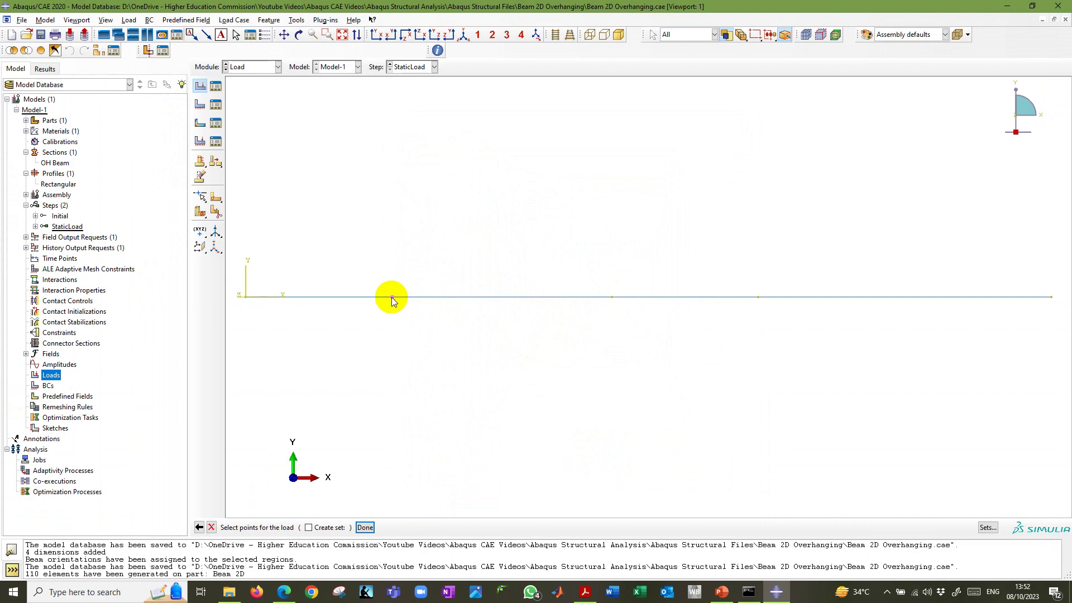
pyautogui.click(365, 527)
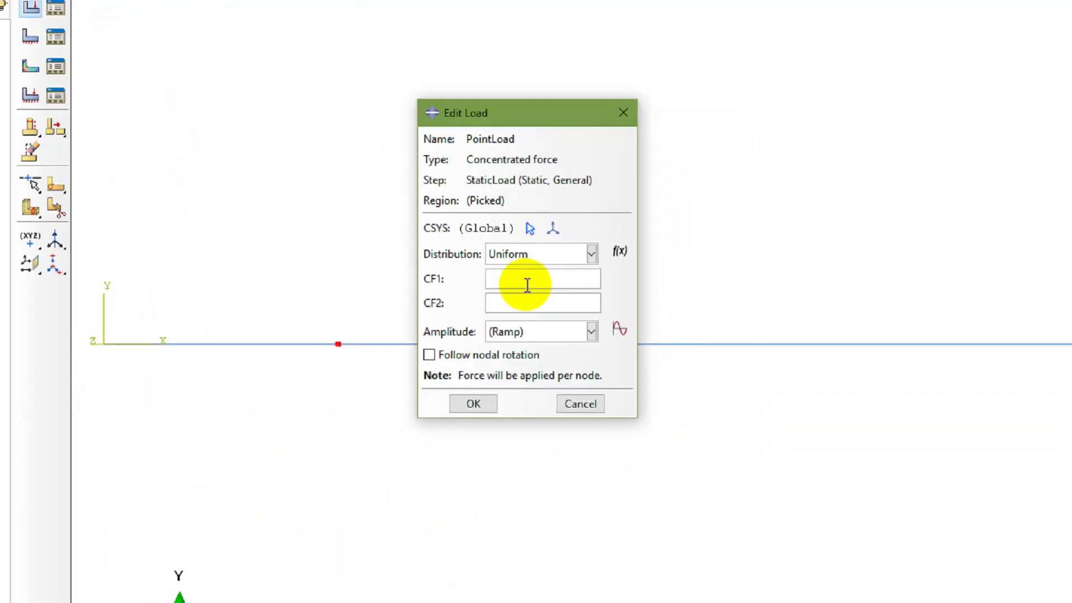
pyautogui.click(510, 274)
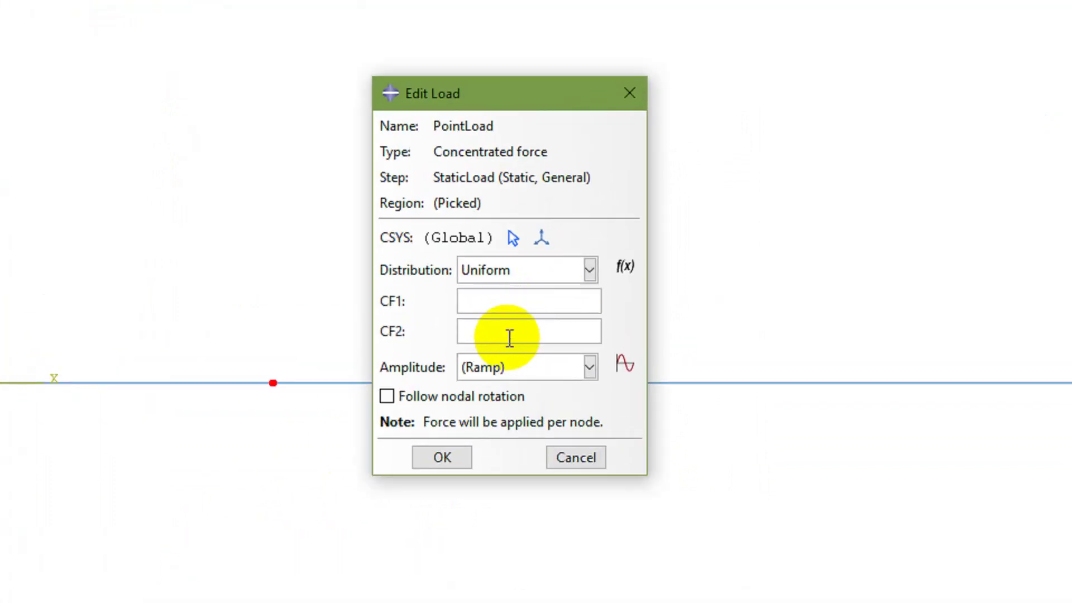
pyautogui.write('-20e3')
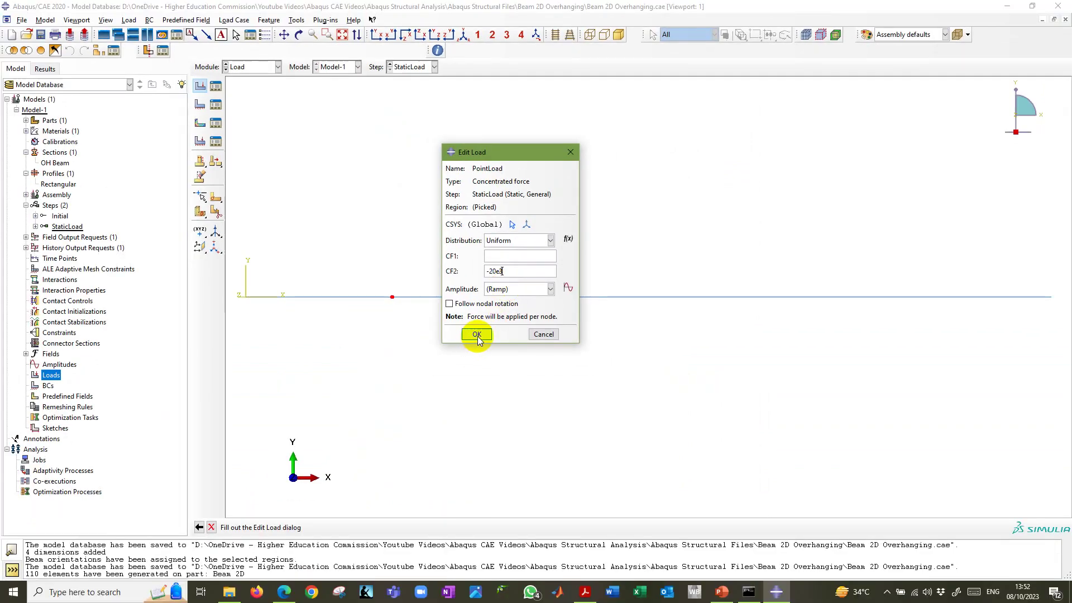
pyautogui.click(476, 334)
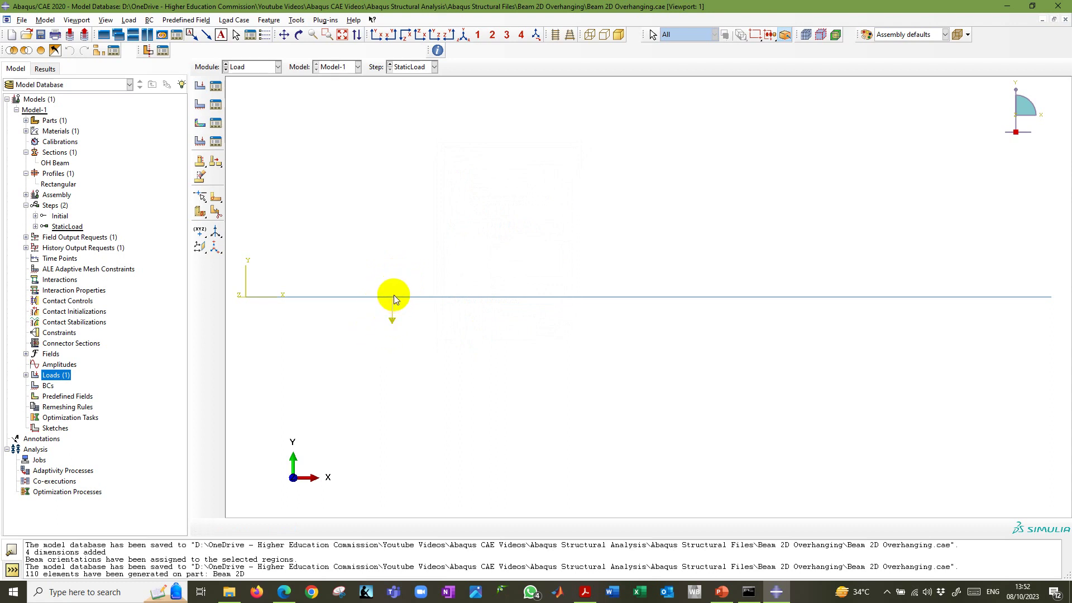
# - Consult the beam figure and line load instructions in PowerPoint, return to Abaqus/CAE, and highlight PointLoad on the beam
pyautogui.hotkey('alt', 'Tab')
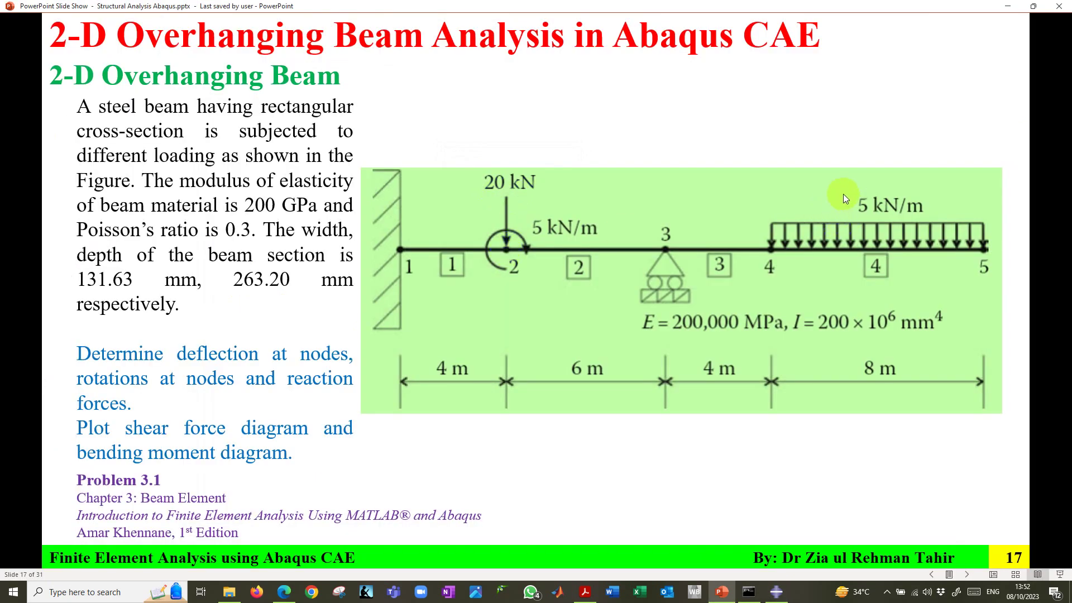
pyautogui.click(310, 419)
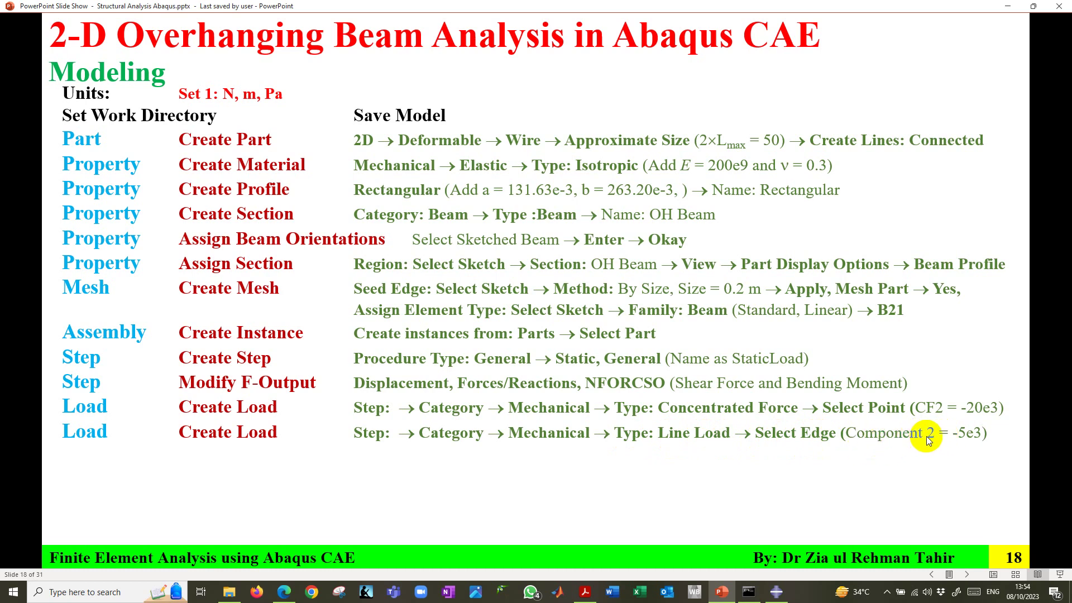
pyautogui.click(776, 591)
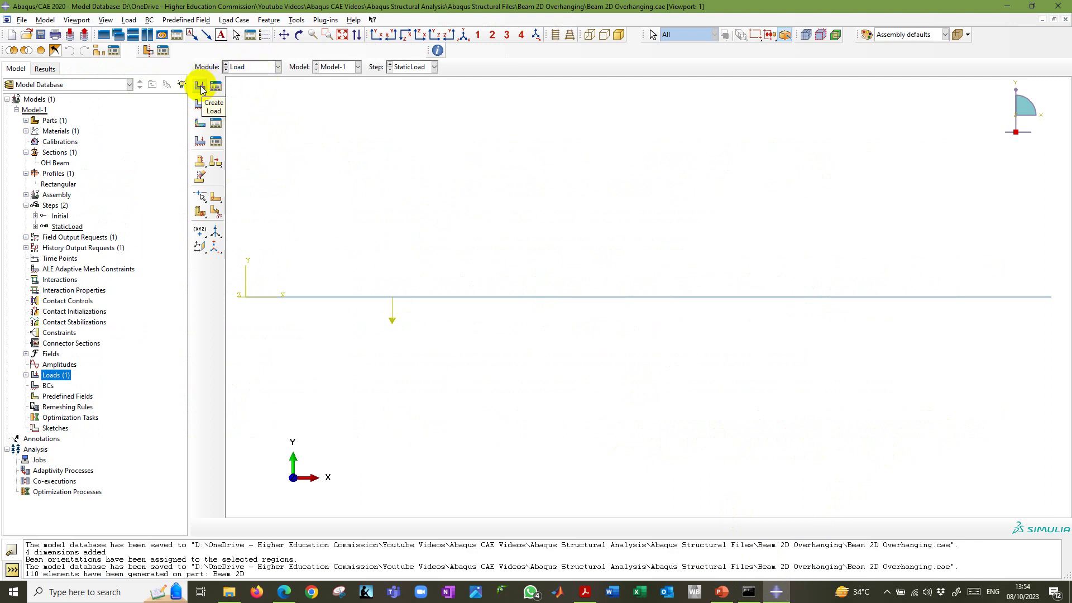
pyautogui.click(27, 375)
pyautogui.click(56, 385)
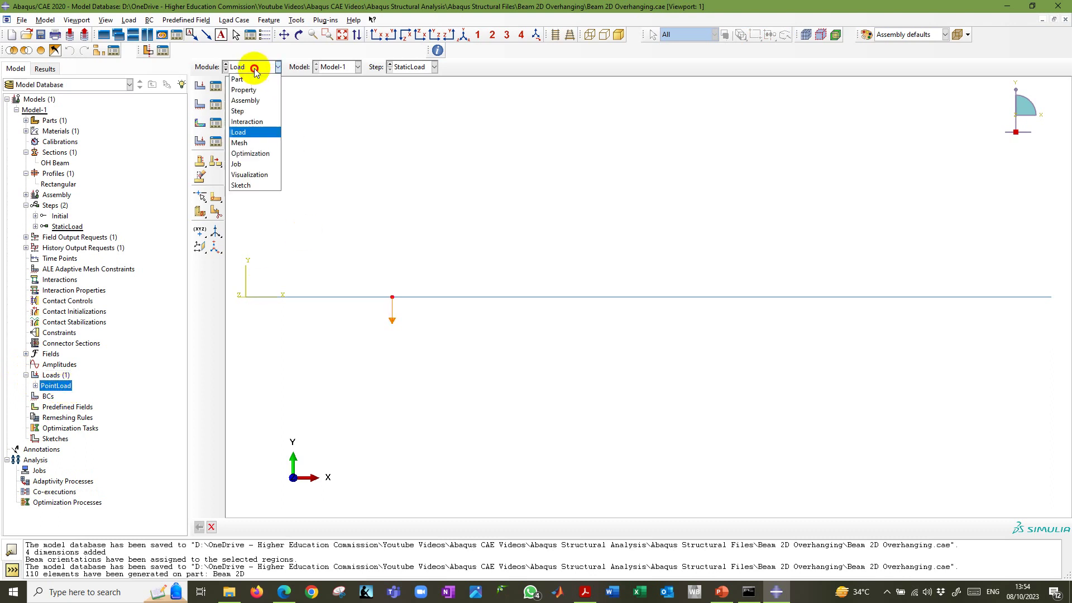
# - Create a mechanical Line load named UDLoad in the StaticLoad step
pyautogui.click(200, 85)
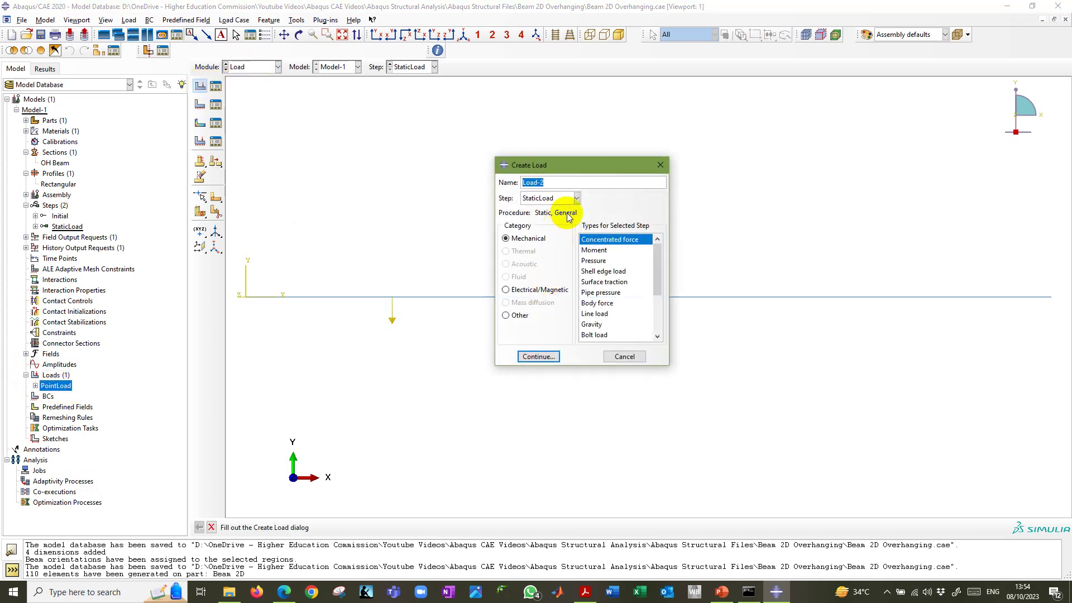
pyautogui.write('UDLoad')
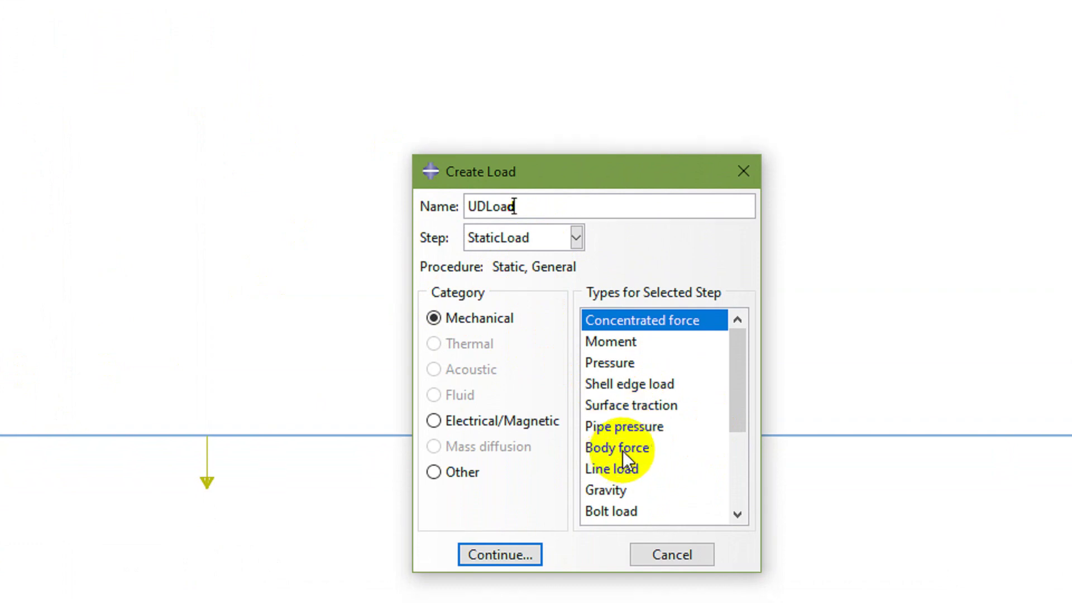
pyautogui.click(623, 470)
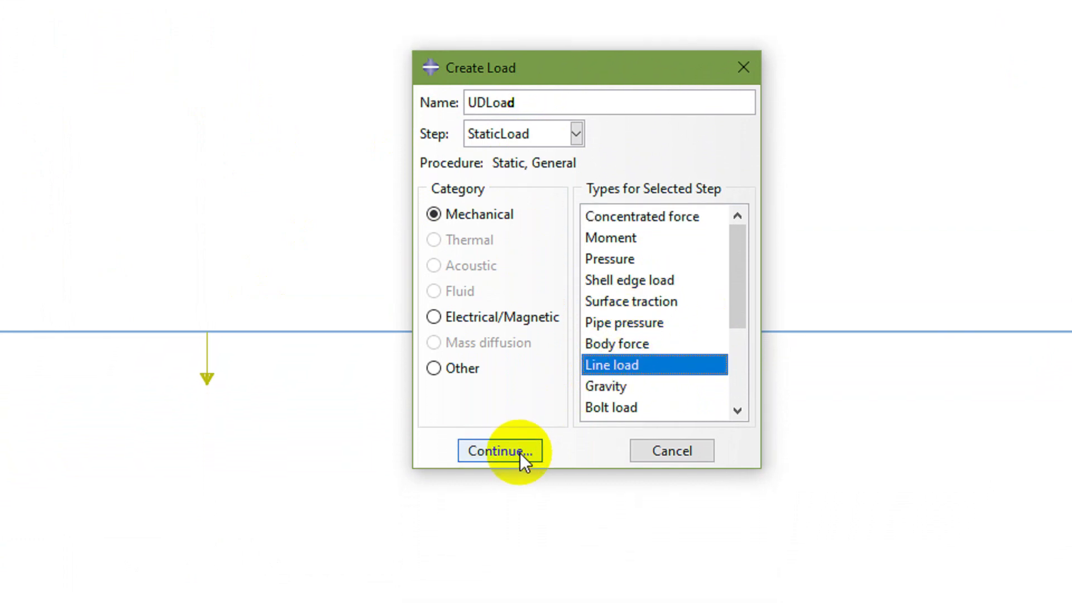
pyautogui.click(520, 453)
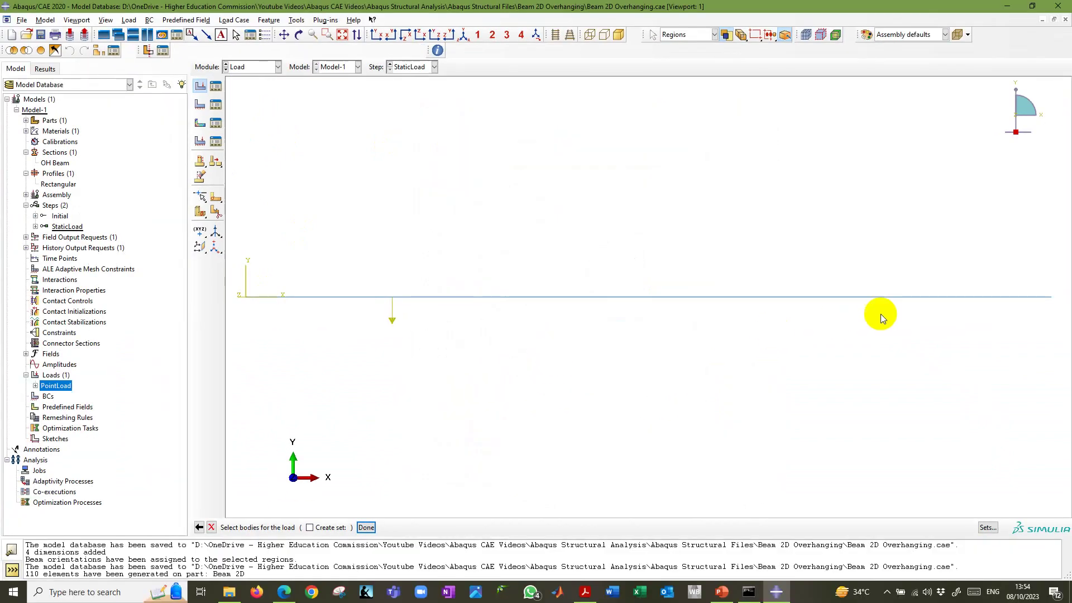
# - Apply UDLoad to the beam's rightmost segment with Component 2 set to -5e3, and highlight the load to check its location
pyautogui.click(913, 302)
pyautogui.click(367, 527)
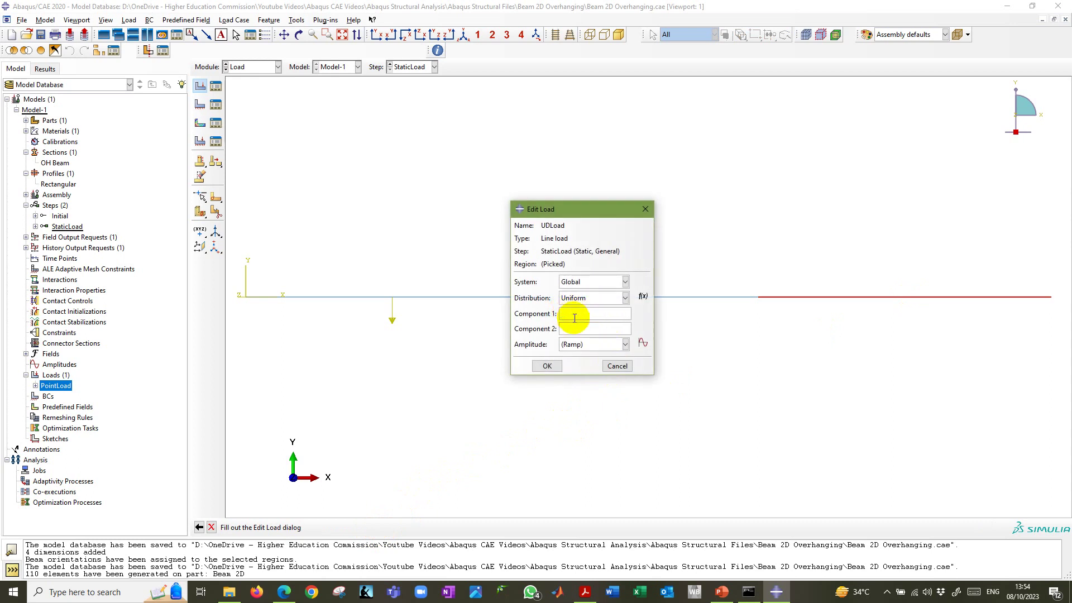
pyautogui.click(569, 329)
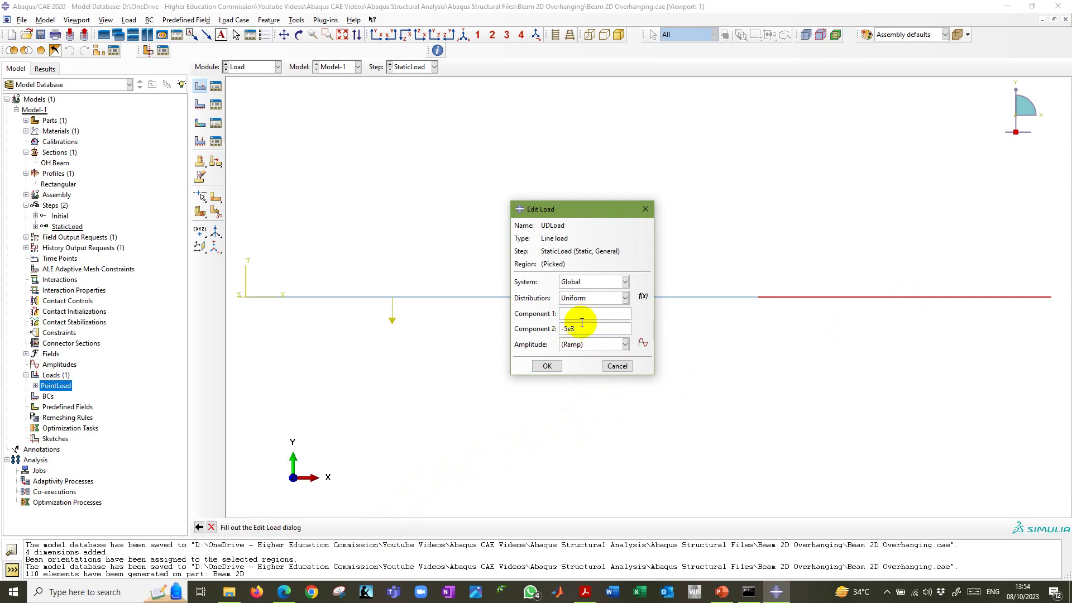
pyautogui.click(547, 367)
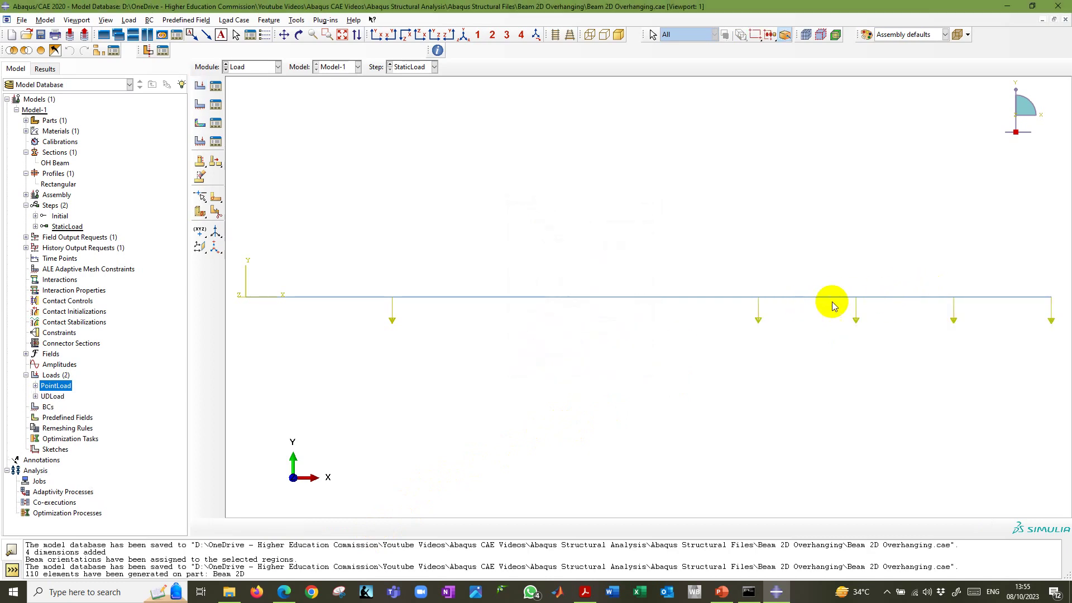
pyautogui.click(53, 396)
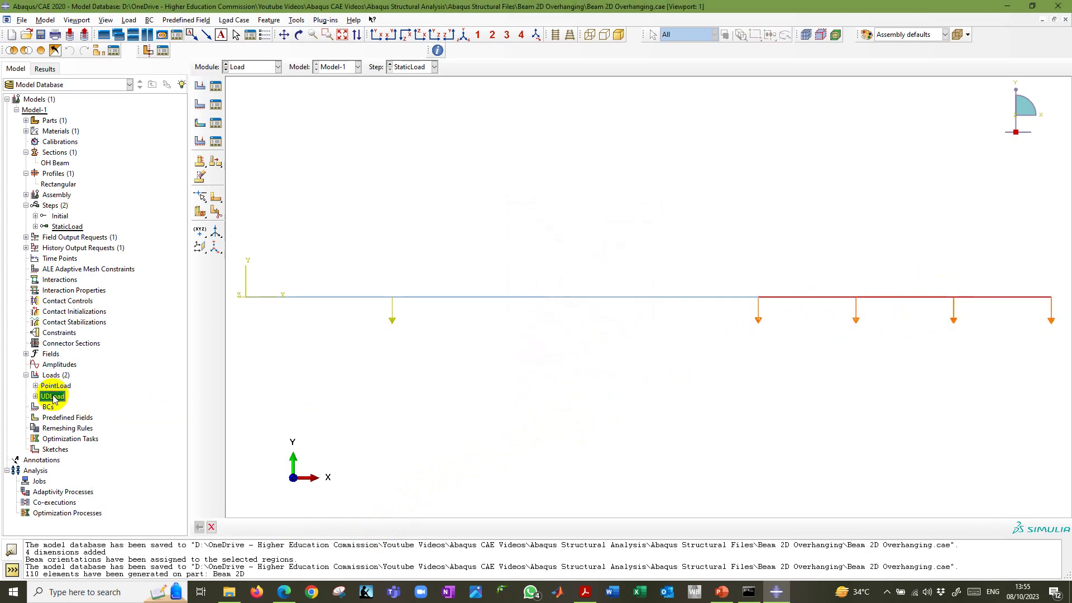
# - Consult the moment load instructions and the beam figure on the PowerPoint slides, and return to Abaqus/CAE
pyautogui.hotkey('alt', 'Tab')
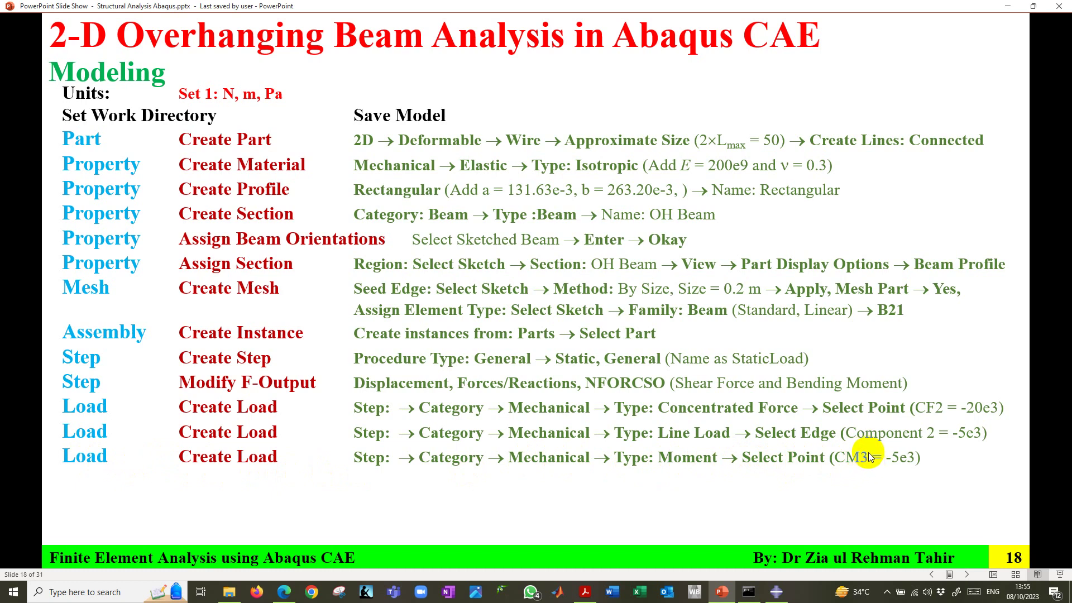
pyautogui.press('Left')
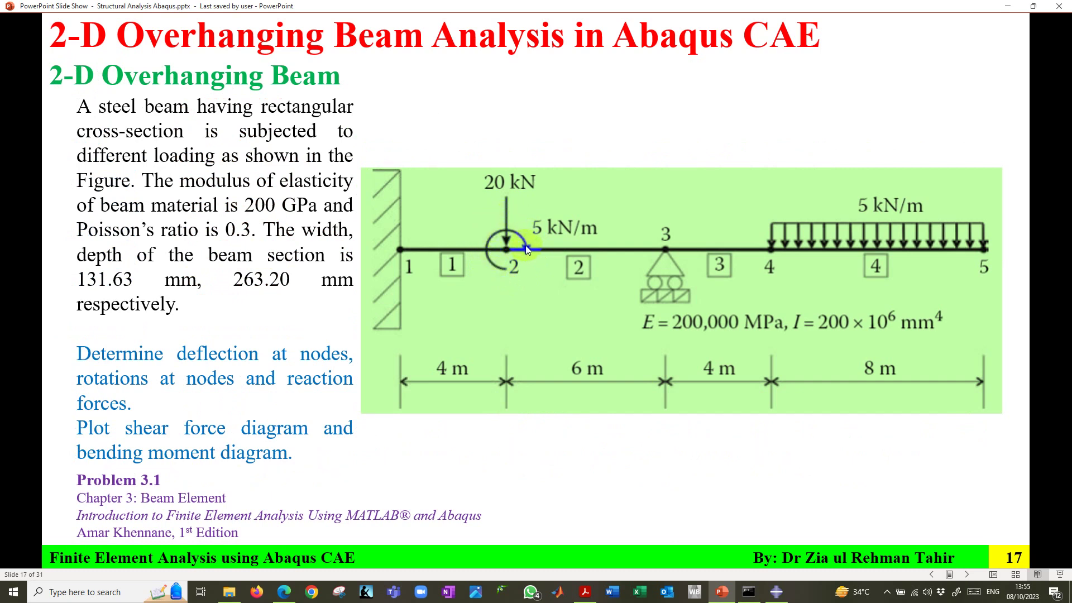
pyautogui.click(529, 278)
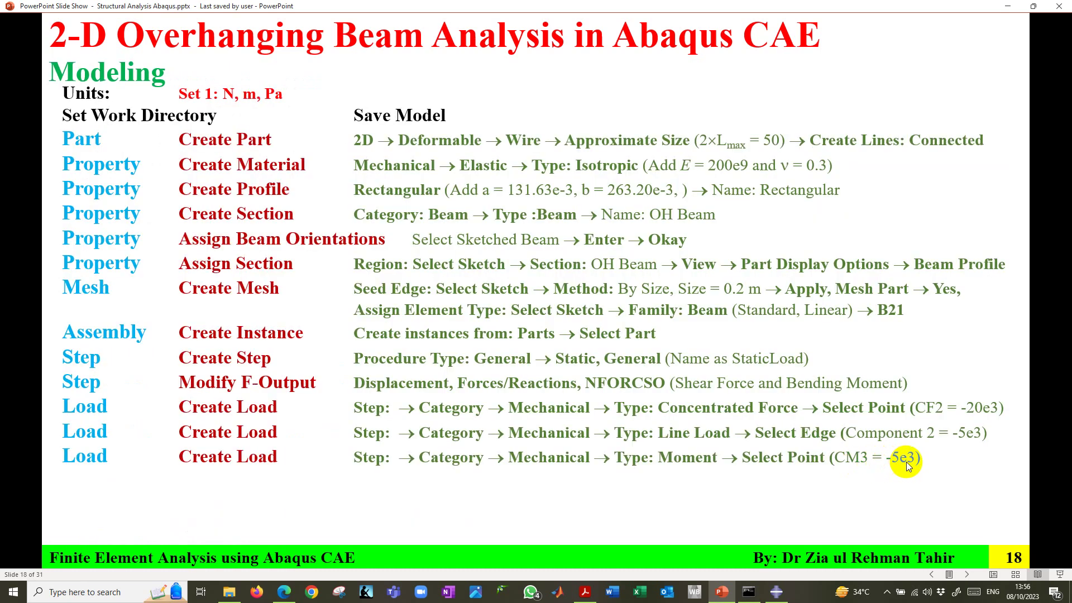
pyautogui.click(776, 591)
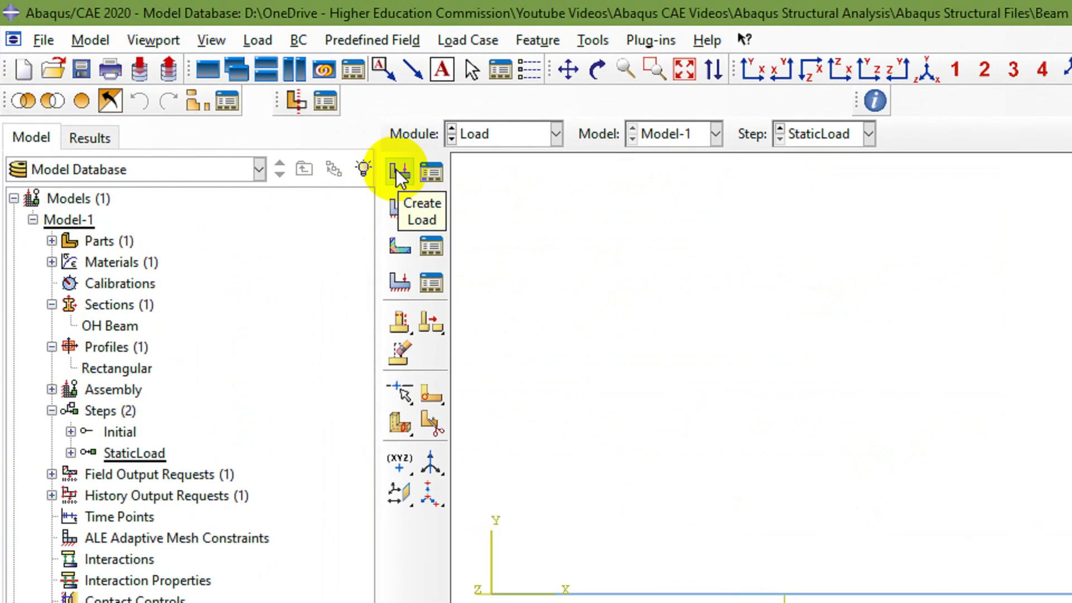
# - Create a mechanical Moment load named Moment in the StaticLoad step
pyautogui.click(400, 173)
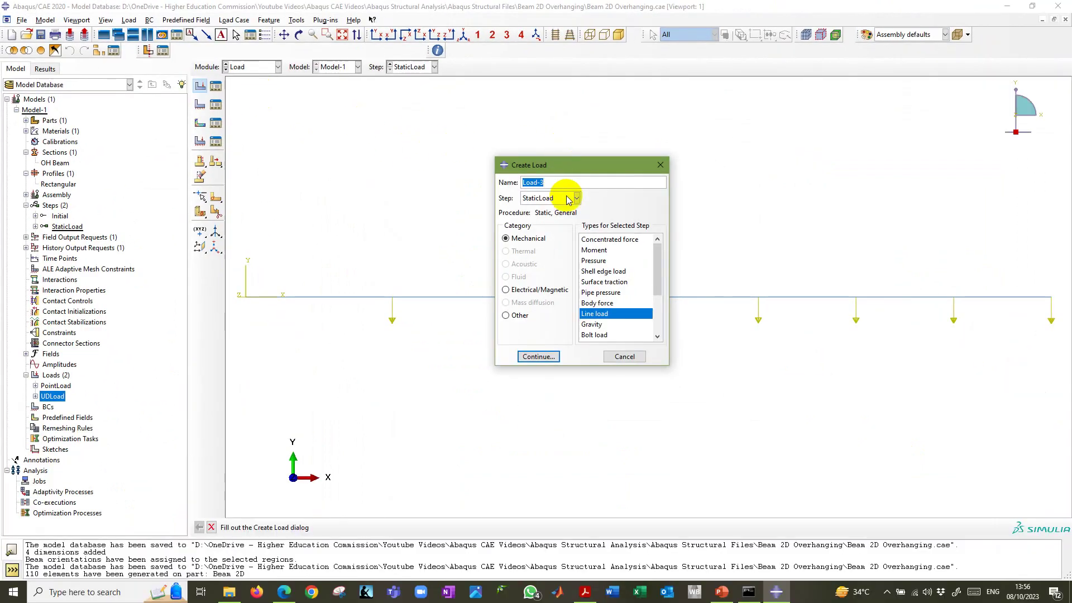
pyautogui.write('Moment')
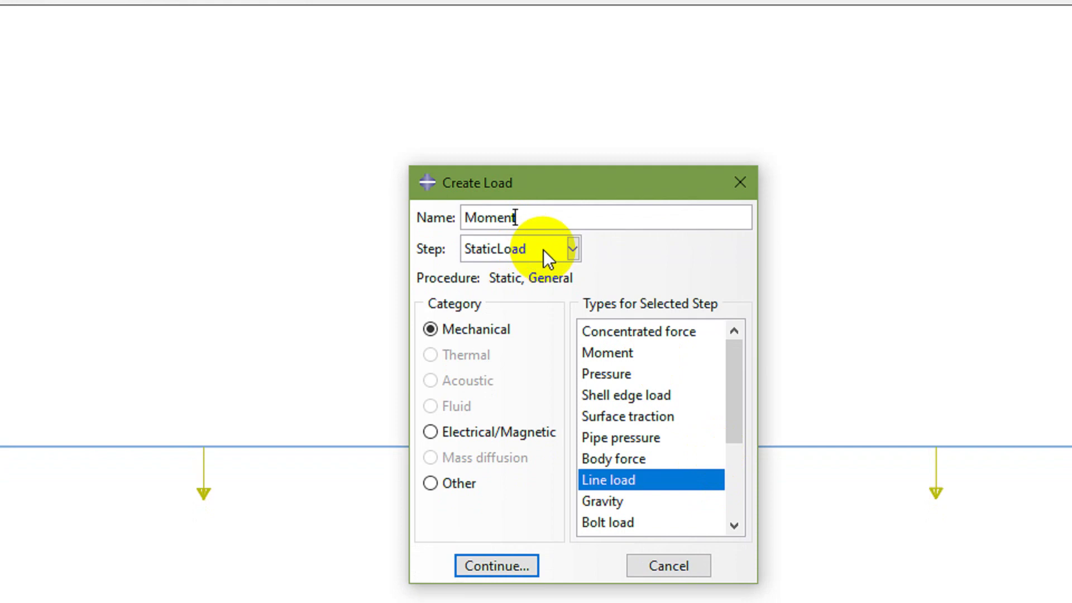
pyautogui.click(599, 356)
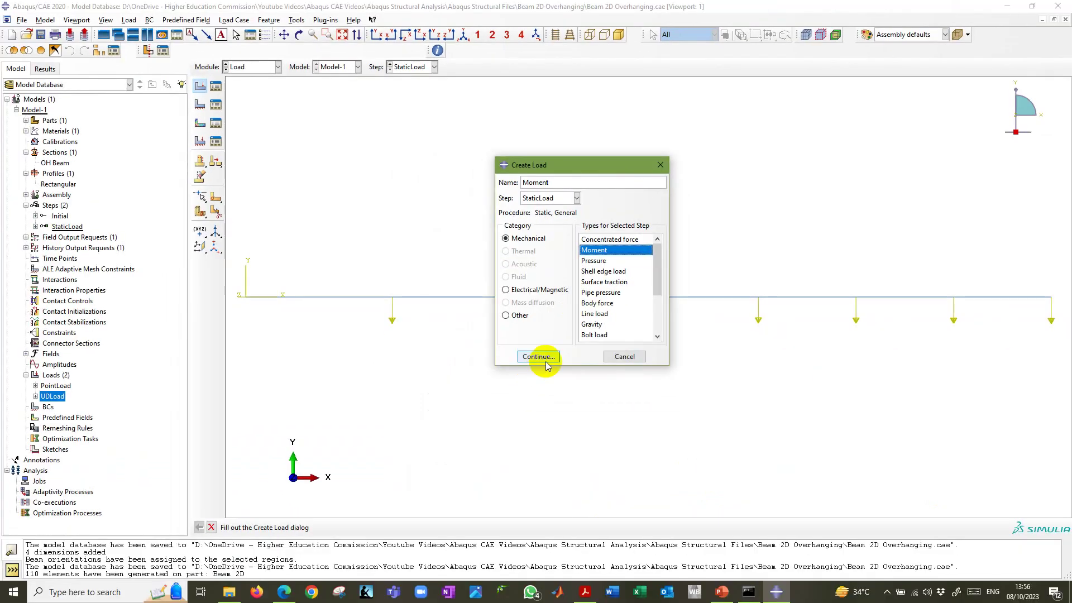
pyautogui.click(540, 357)
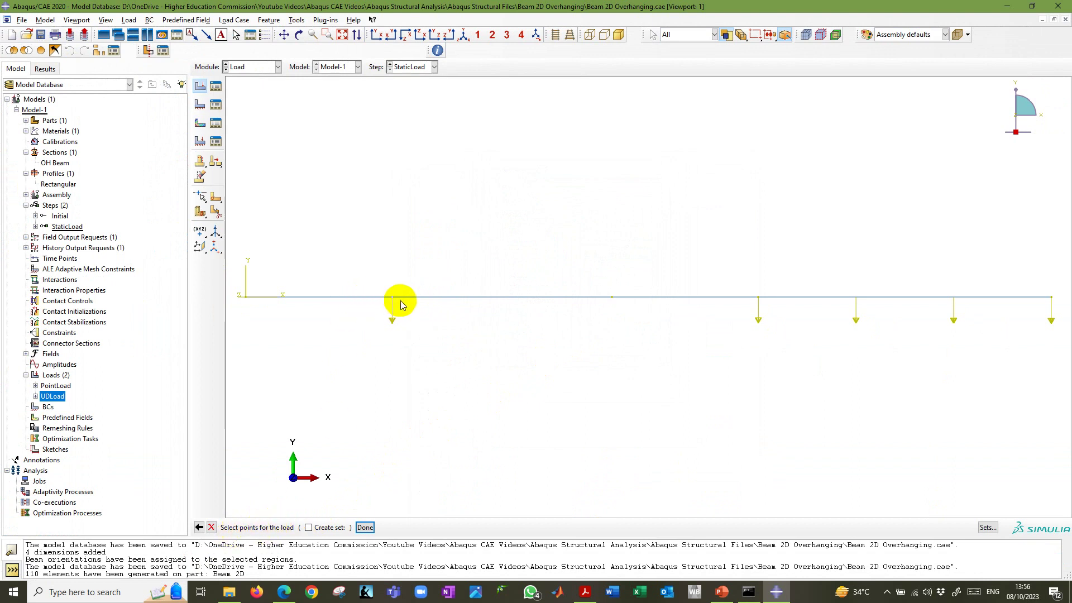
# - Apply the Moment load to the beam point carrying PointLoad, with CM3 set to -5e3
pyautogui.click(393, 300)
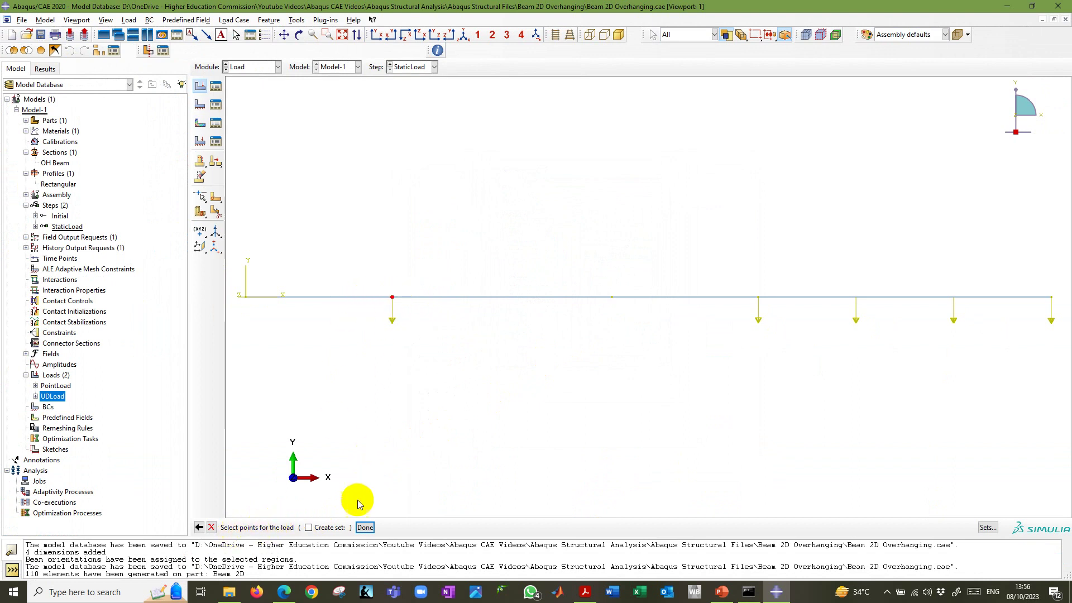
pyautogui.click(365, 527)
pyautogui.moveTo(126, 94); pyautogui.dragTo(644, 180)
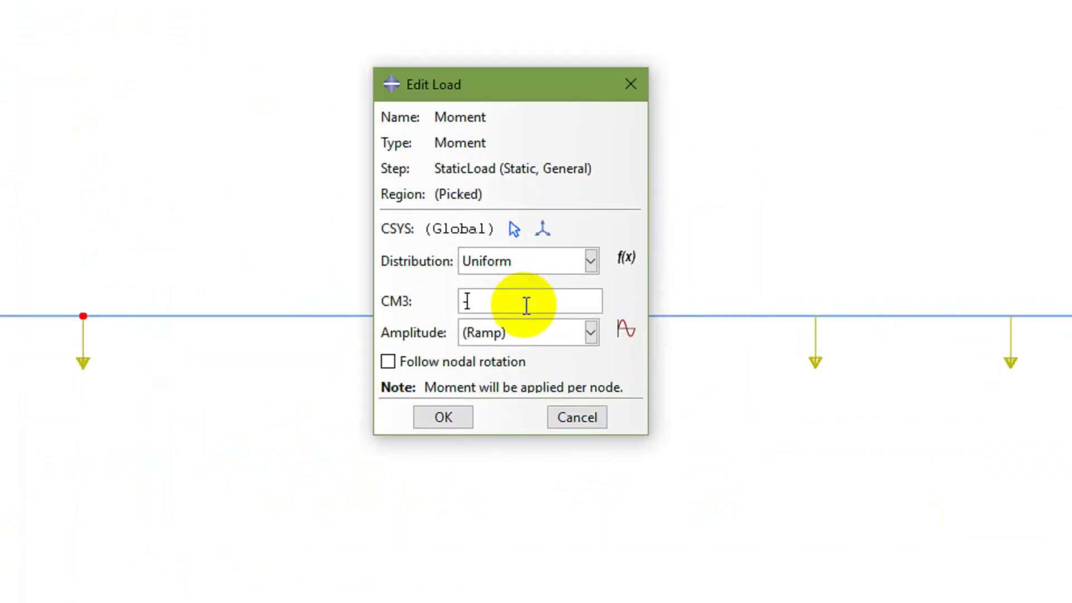
pyautogui.click(527, 306)
pyautogui.write('-5e3')
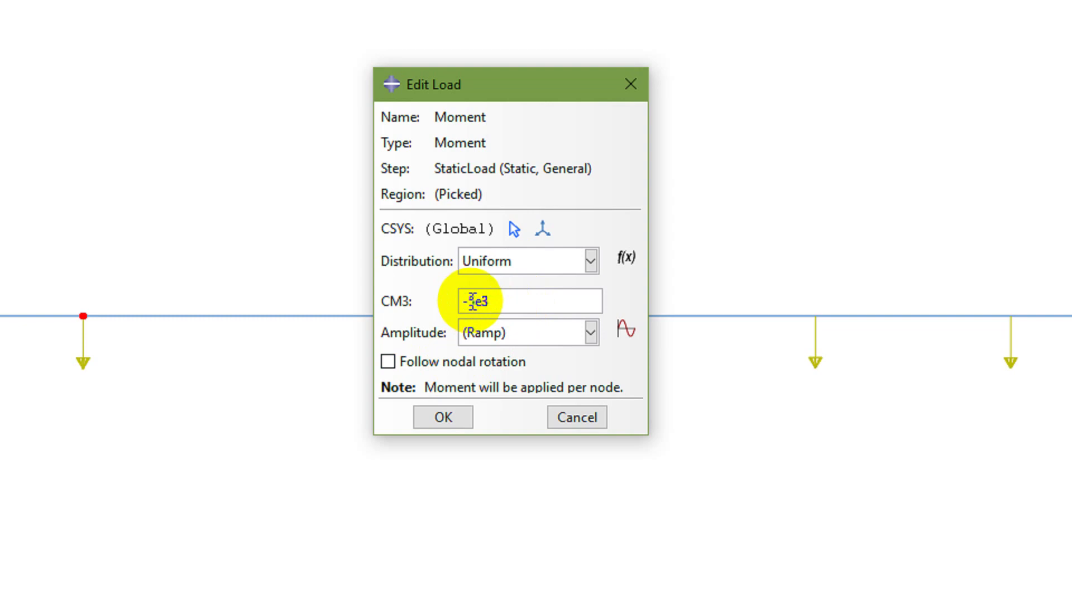
pyautogui.click(443, 417)
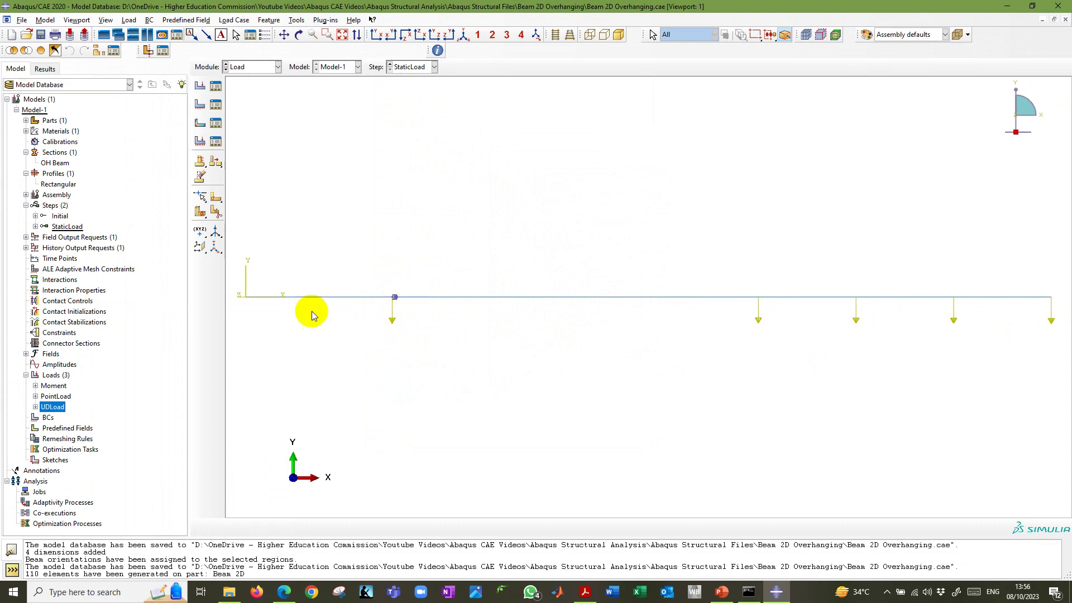
# - Highlight Moment and UDLoad on the beam, and consult the boundary condition instructions and the beam figure in PowerPoint
pyautogui.click(52, 386)
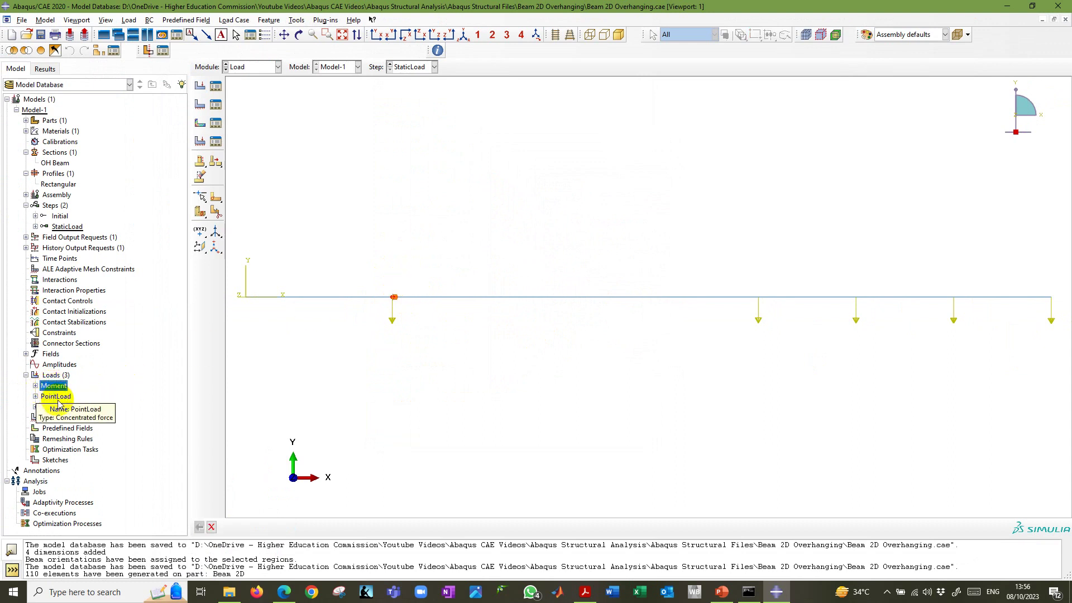
pyautogui.click(52, 407)
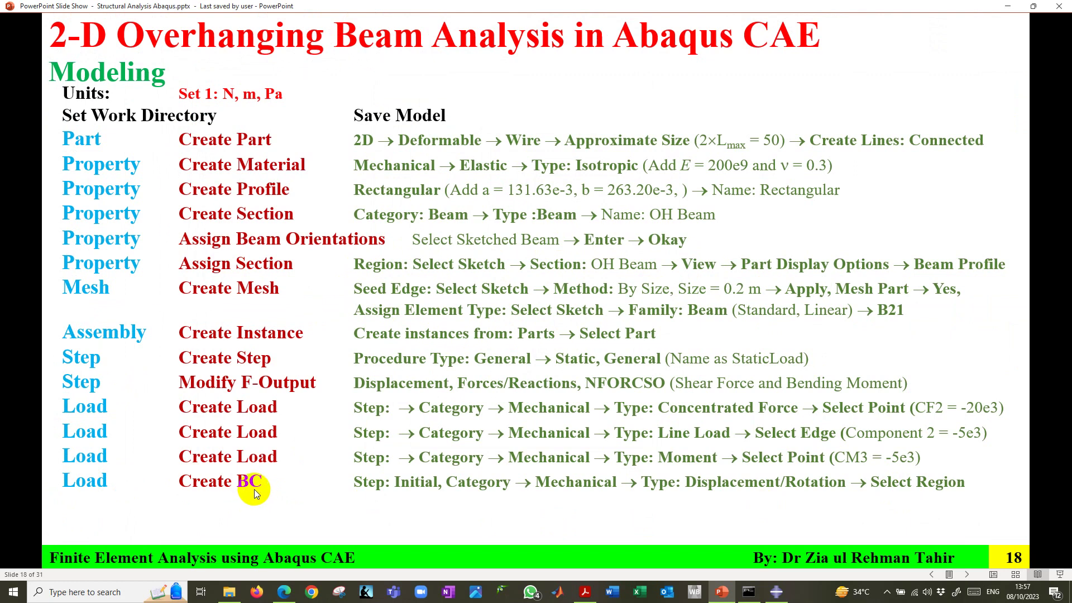
pyautogui.press('Left')
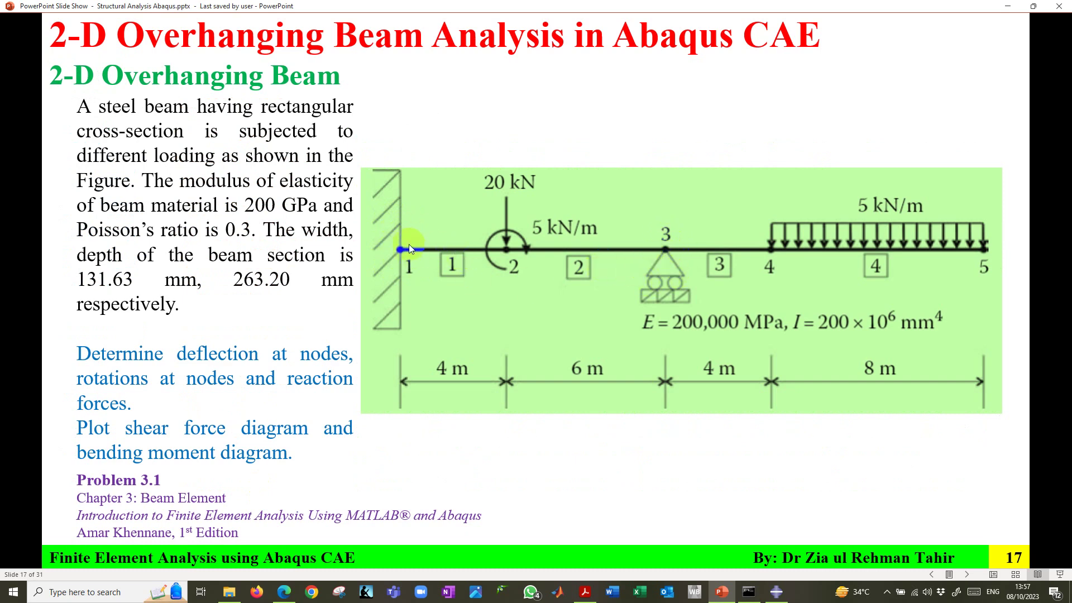
pyautogui.press('Right')
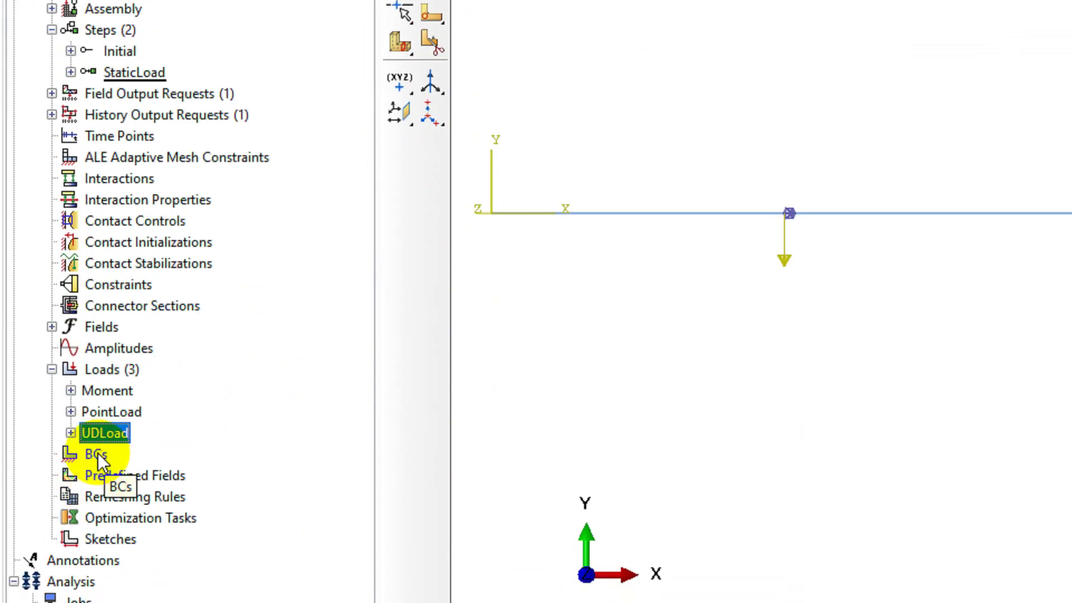
# - Return to Abaqus/CAE and create a mechanical Displacement/Rotation boundary condition named Fixed in the Initial step
pyautogui.click(98, 454)
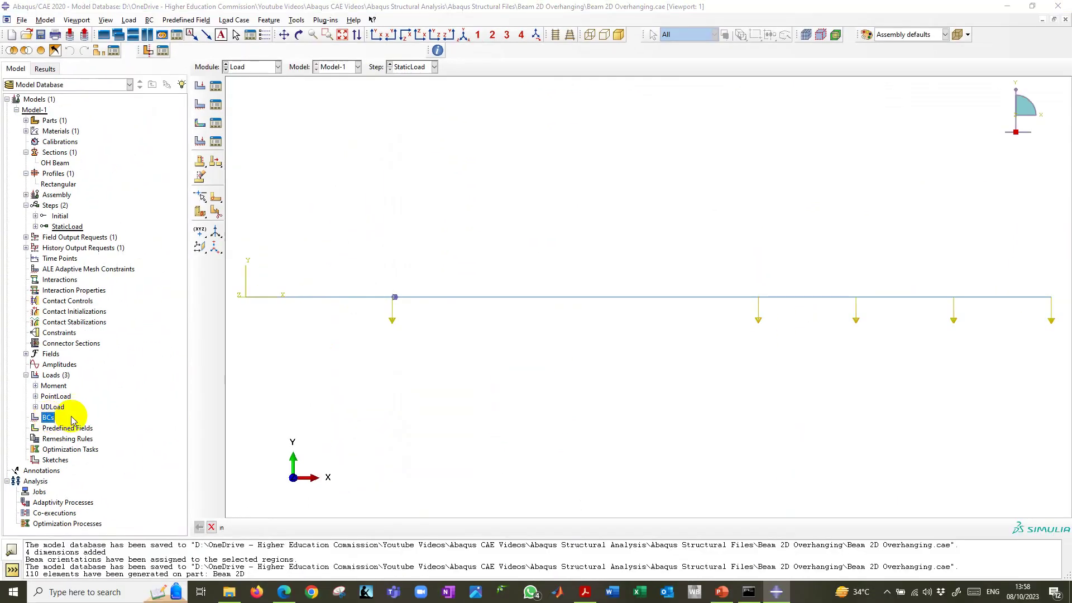
pyautogui.doubleClick(73, 418)
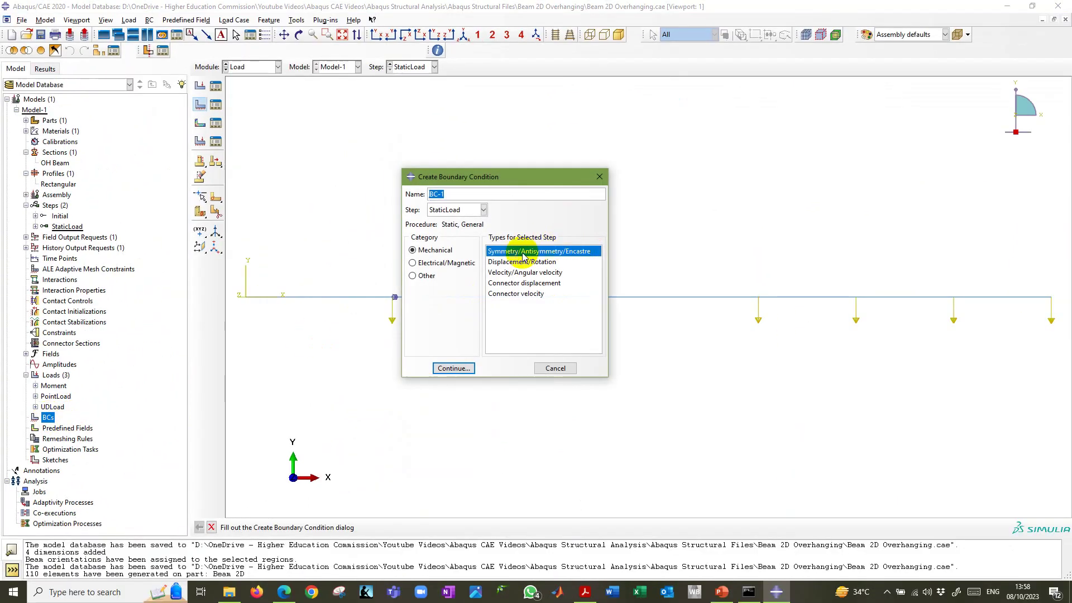
pyautogui.write('Fixed')
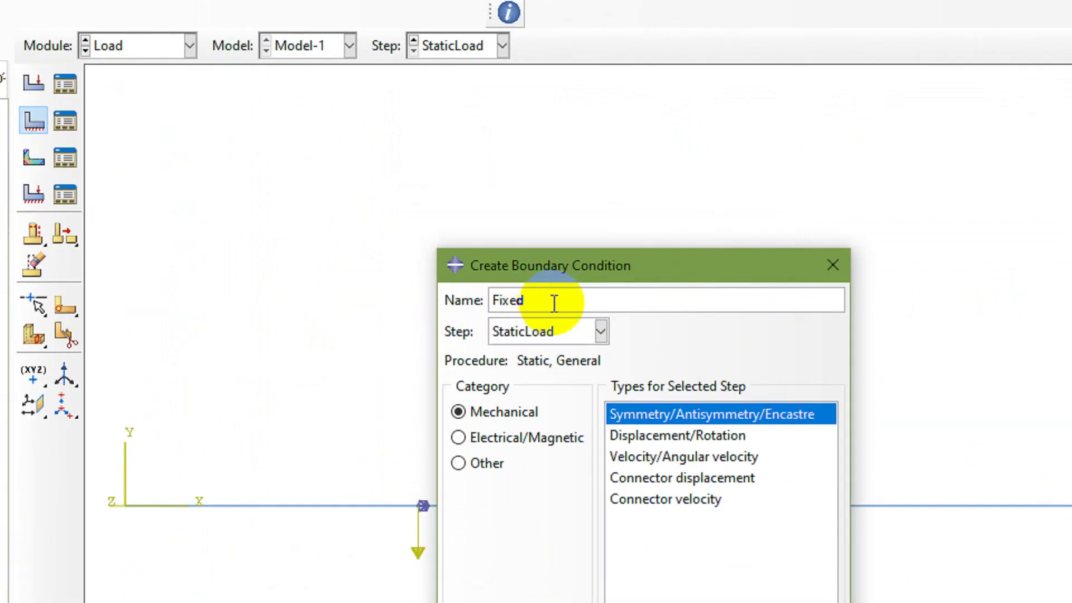
pyautogui.click(600, 332)
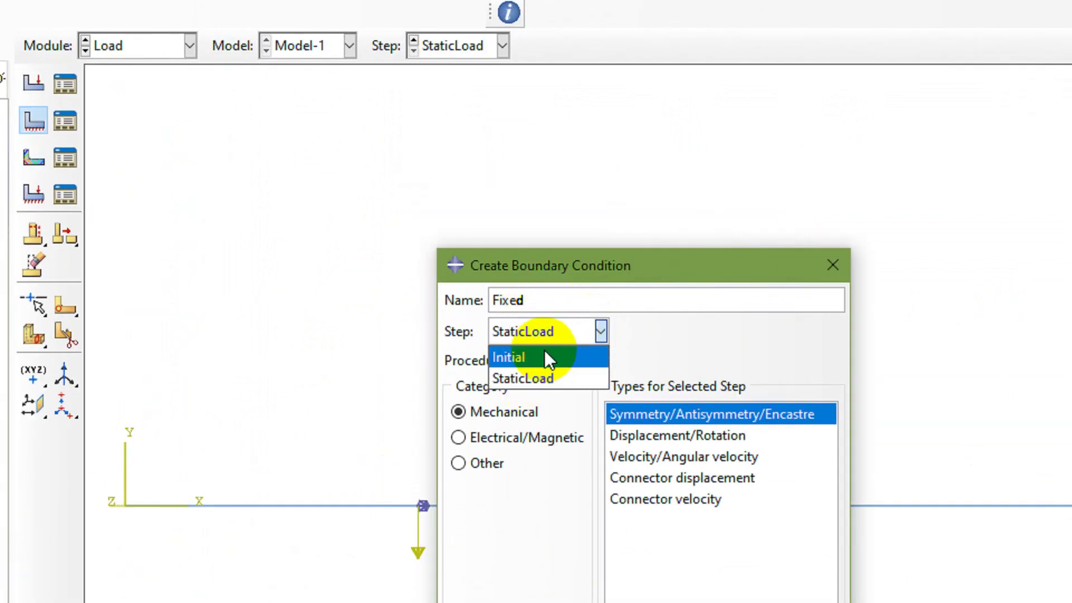
pyautogui.click(545, 355)
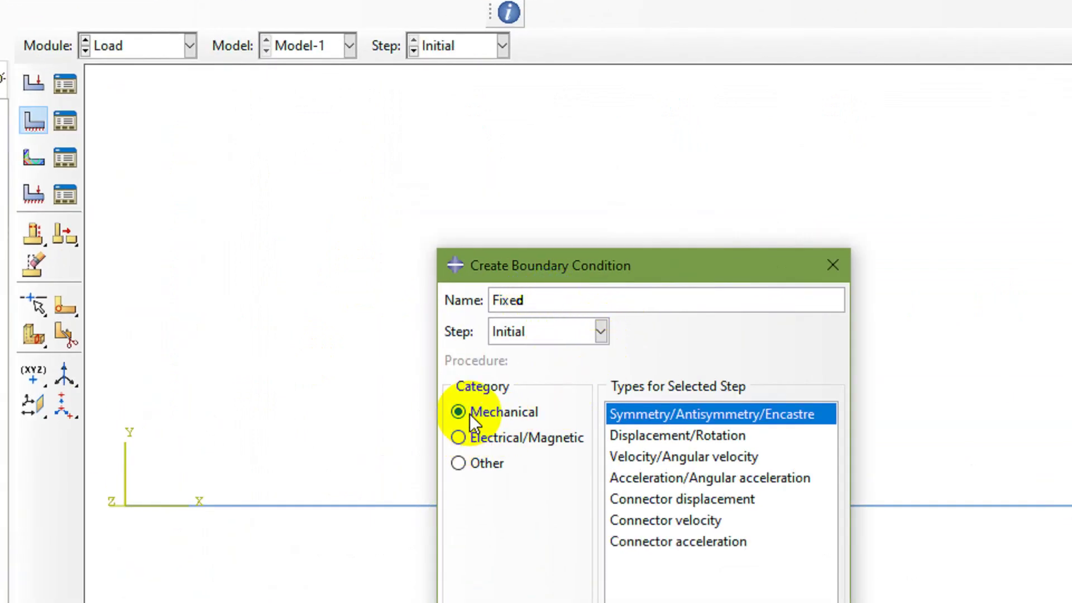
pyautogui.click(658, 434)
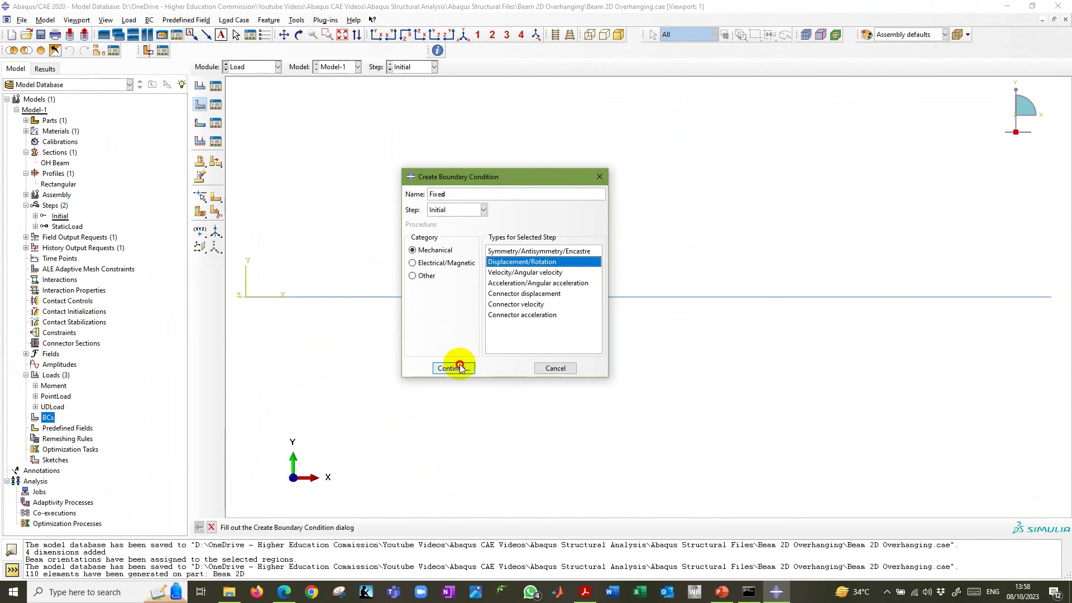
pyautogui.click(541, 602)
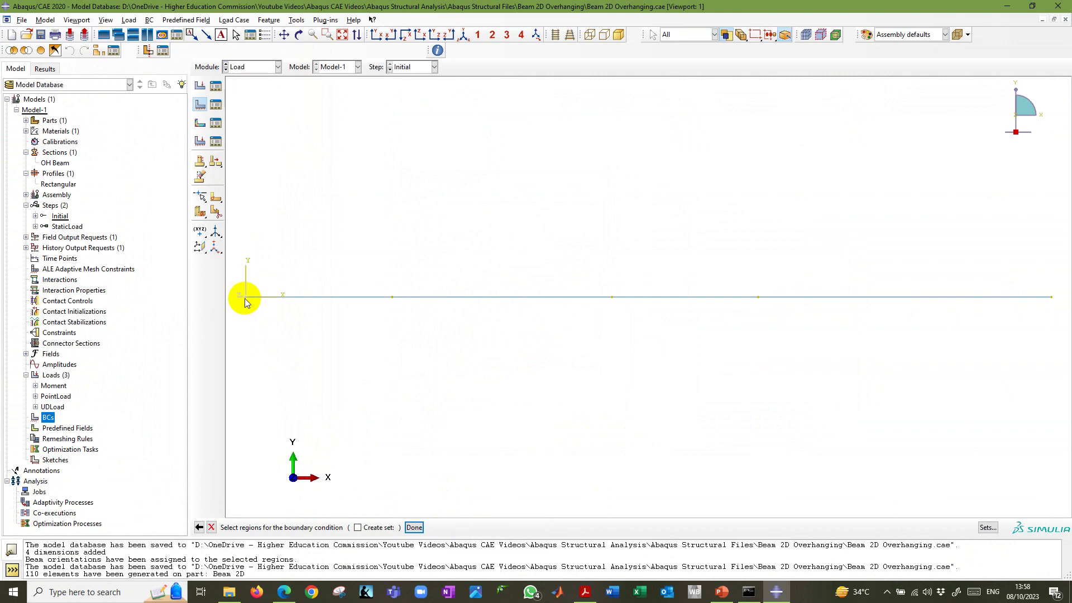
# - Apply the Fixed boundary condition to the beam's left end, constraining U1, U2 and UR3
pyautogui.click(413, 527)
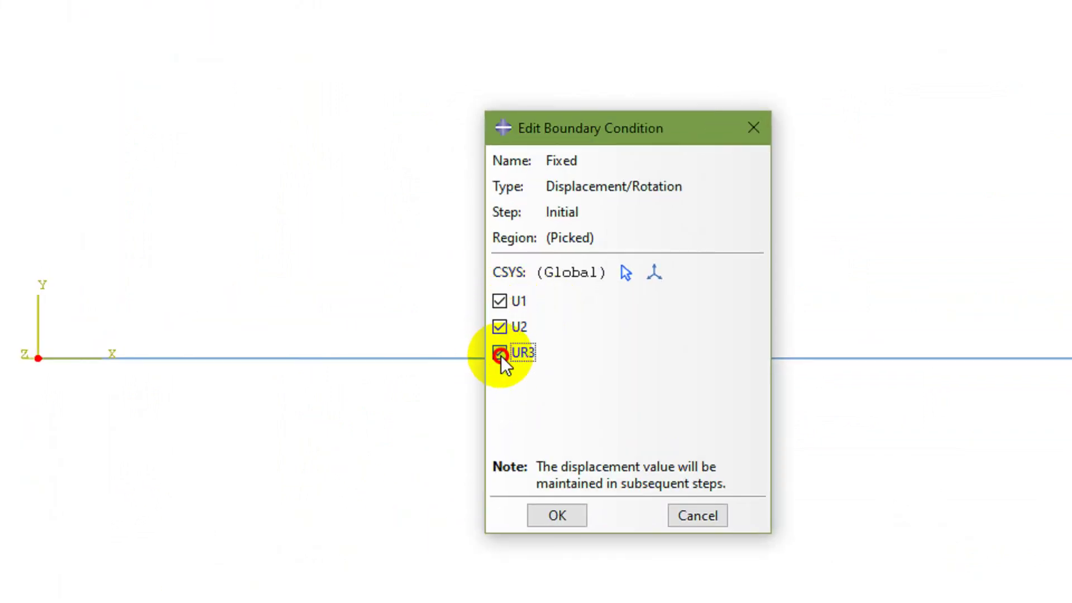
pyautogui.click(500, 354)
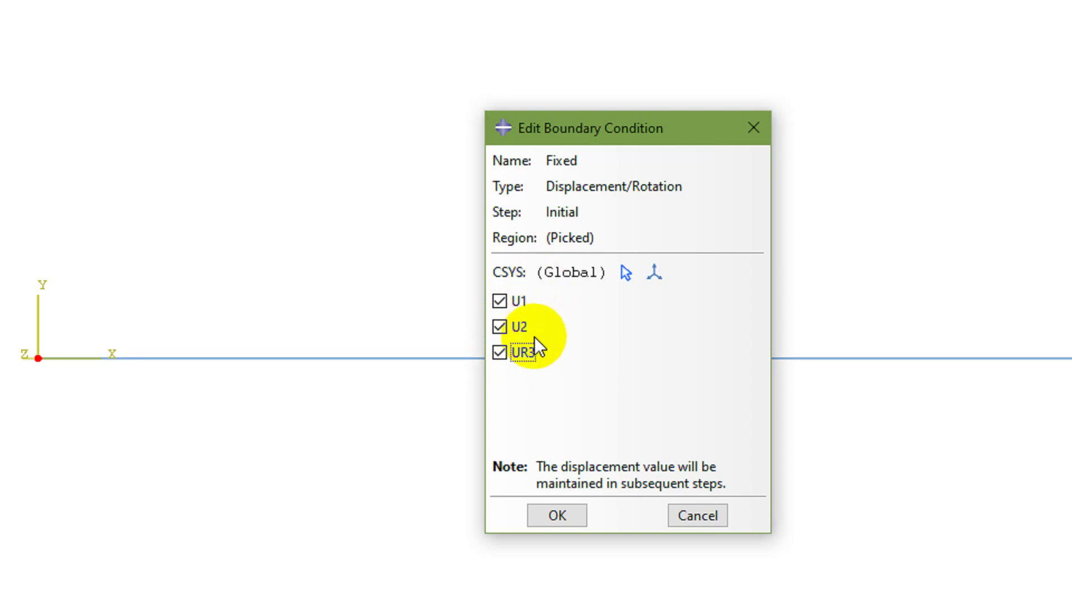
pyautogui.click(557, 515)
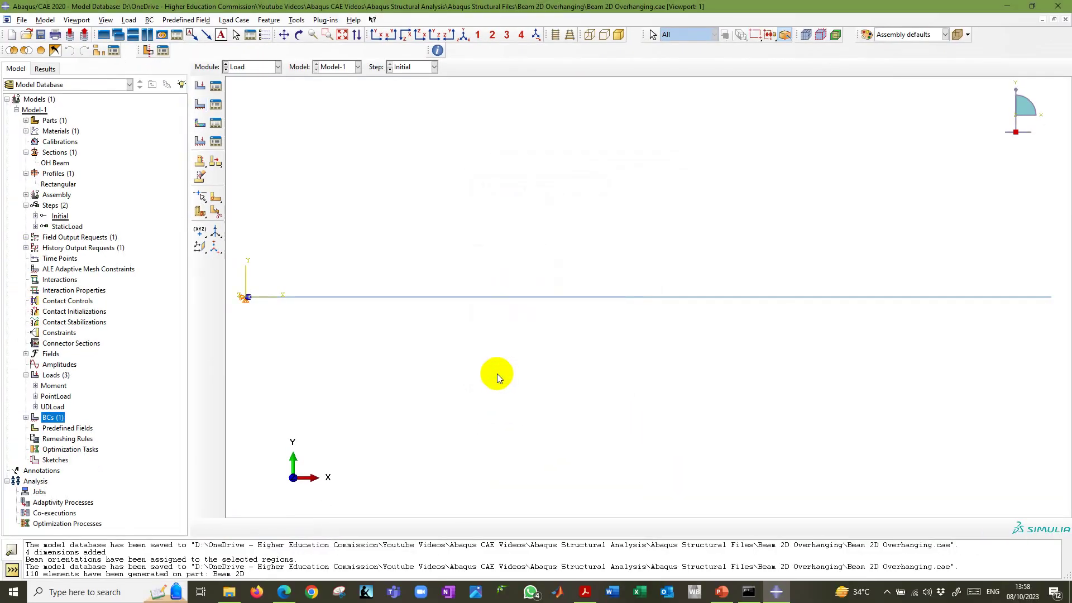
# - Check the roller support in the PowerPoint beam figure, and in Abaqus/CAE create a Displacement/Rotation boundary condition named Roller in the Initial step
pyautogui.hotkey('alt', 'Tab')
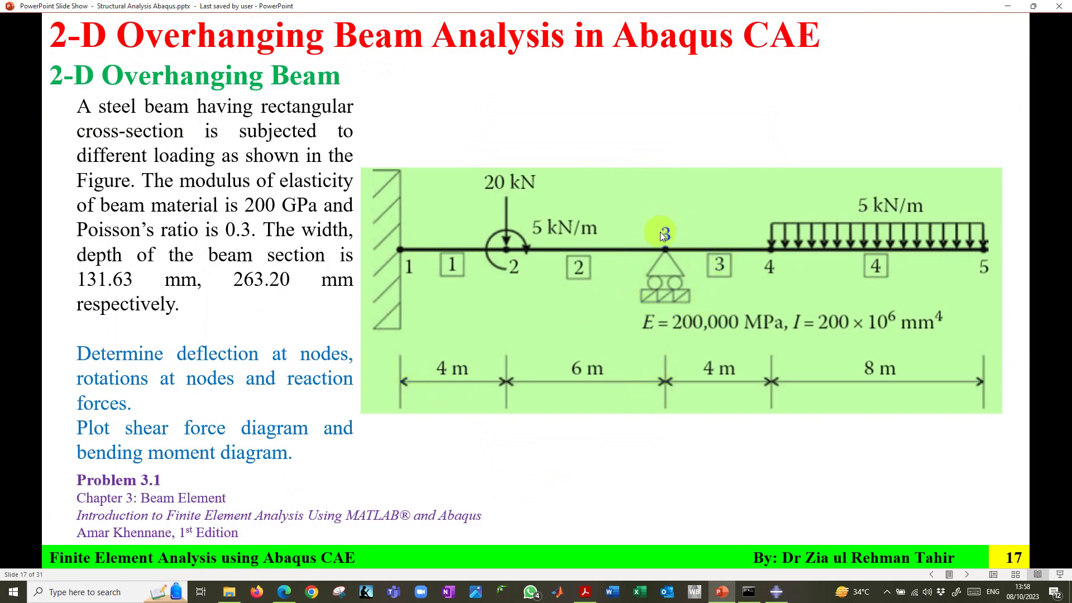
pyautogui.click(776, 592)
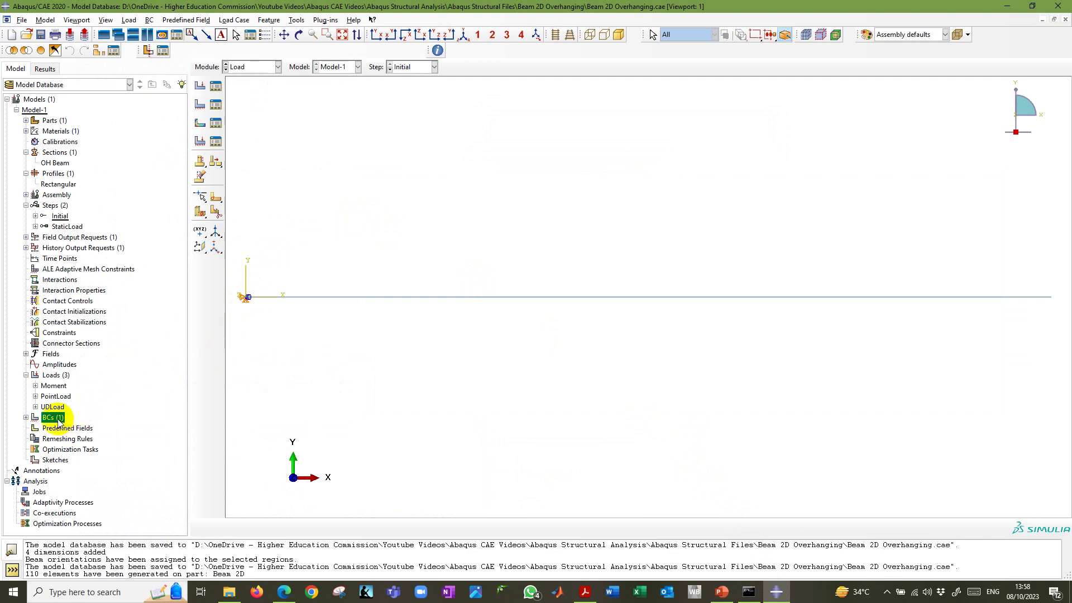
pyautogui.click(25, 417)
pyautogui.click(200, 105)
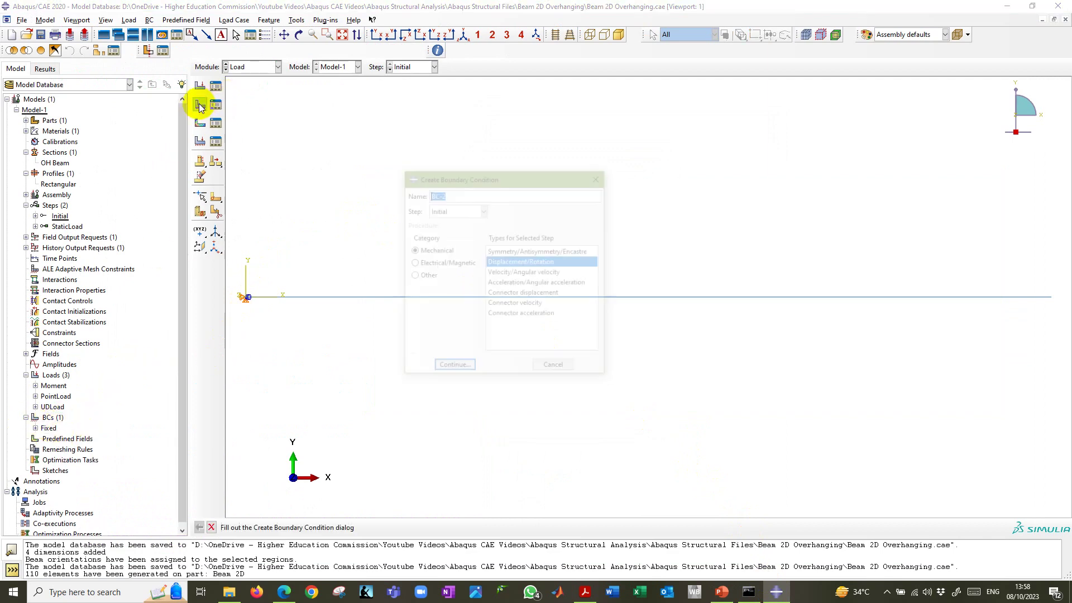
pyautogui.write('Roller')
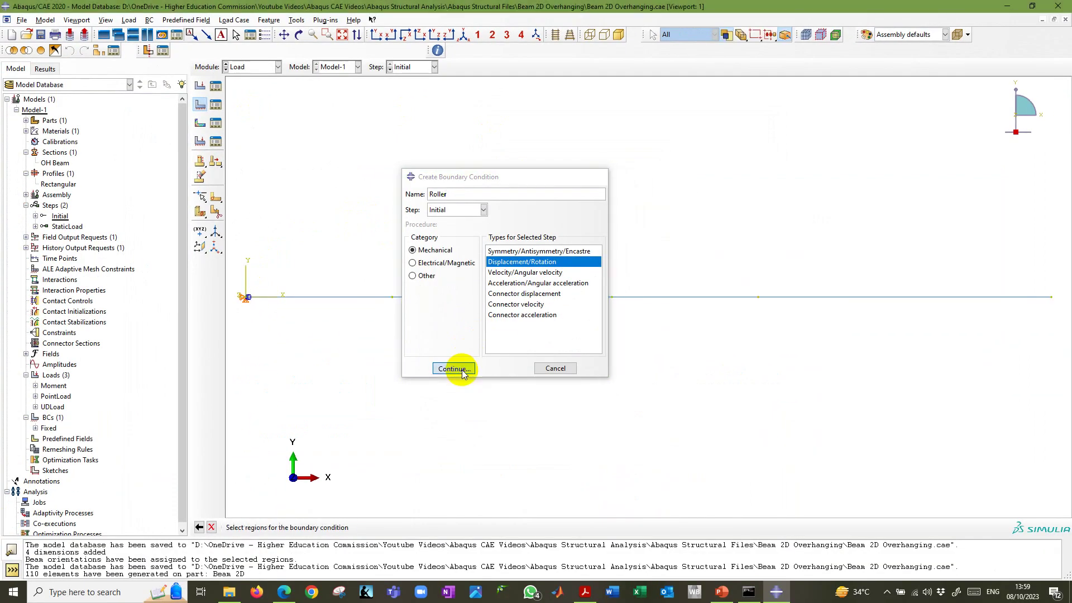
pyautogui.click(454, 369)
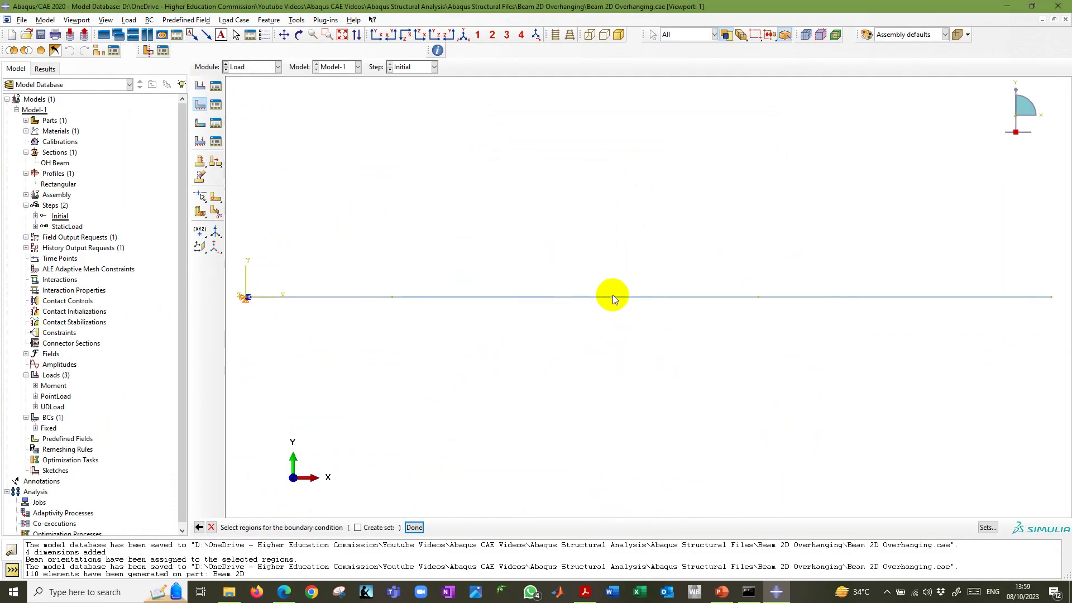
# - Apply the Roller boundary condition to the beam's third point with only U2 constrained, and highlight the Fixed and Roller supports
pyautogui.click(611, 297)
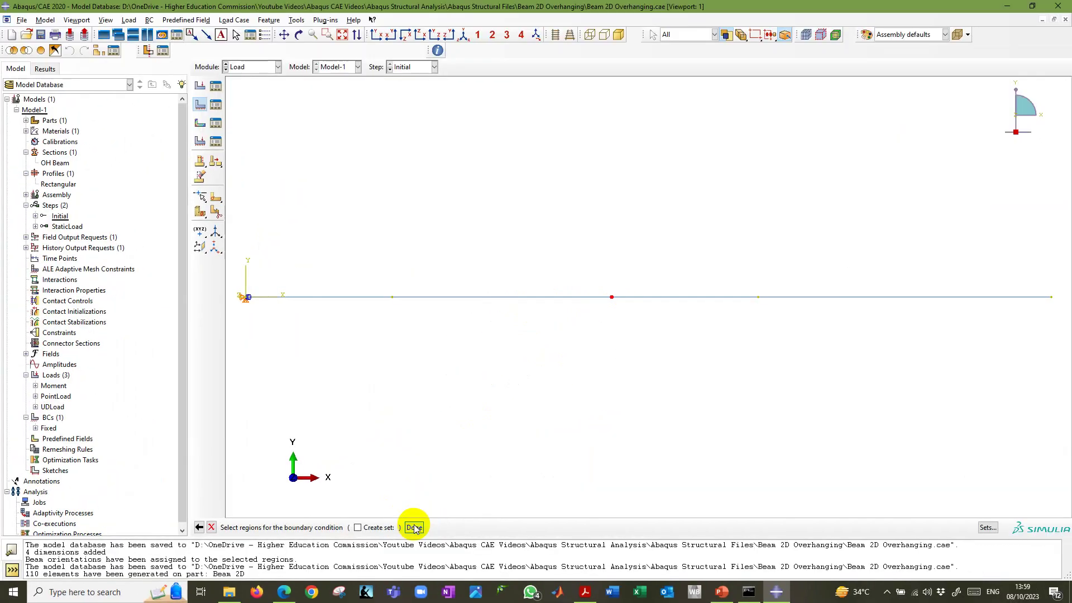
pyautogui.click(414, 527)
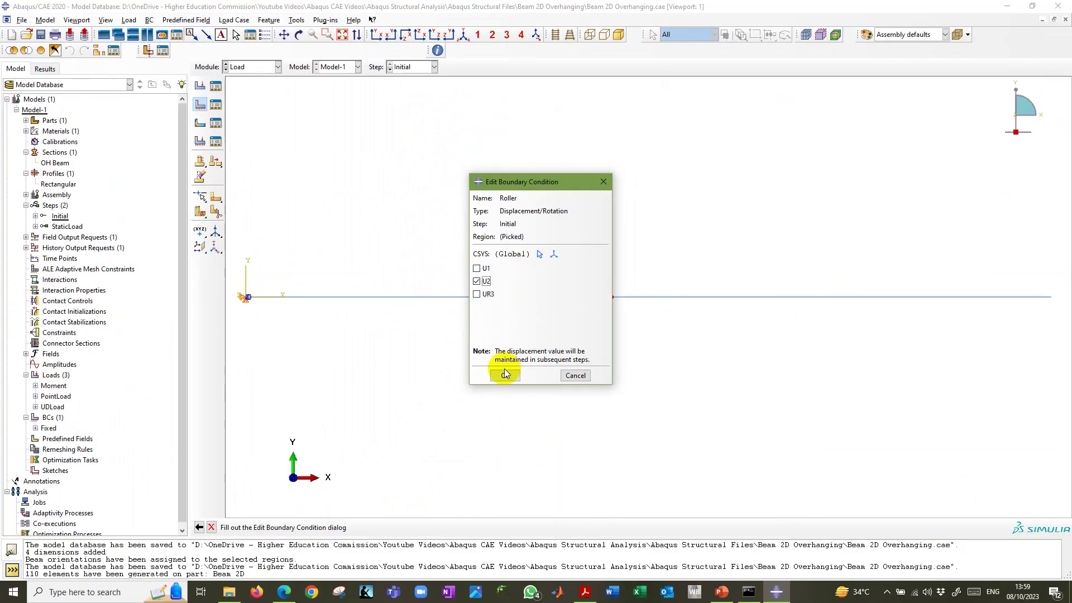
pyautogui.click(568, 483)
pyautogui.doubleClick(49, 428)
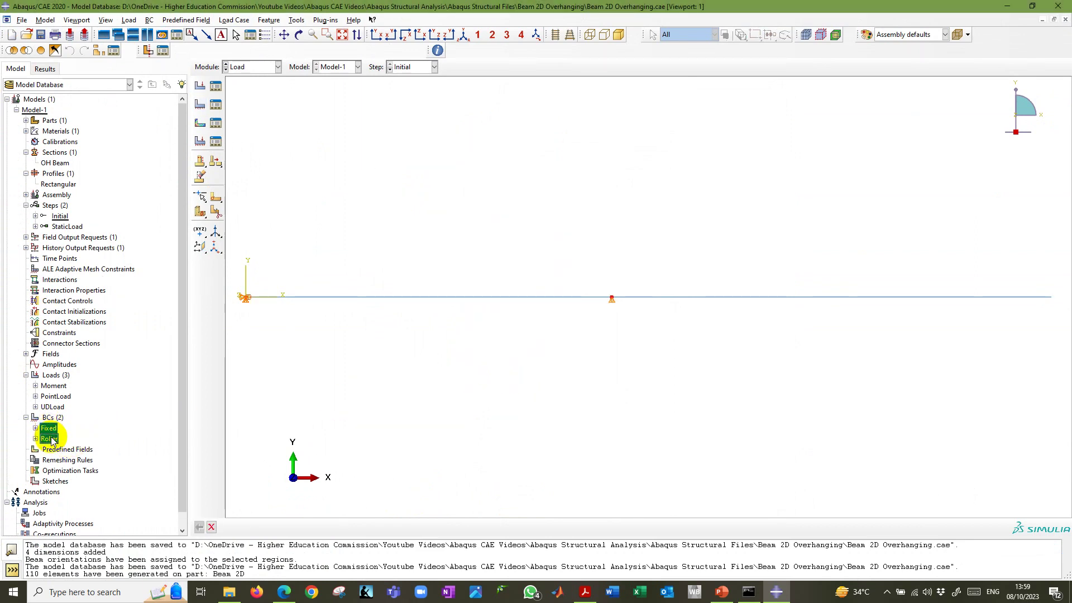
# - Consult the Create Job instructions in PowerPoint, return to Abaqus/CAE and switch to the Job module
pyautogui.hotkey('alt', 'Tab')
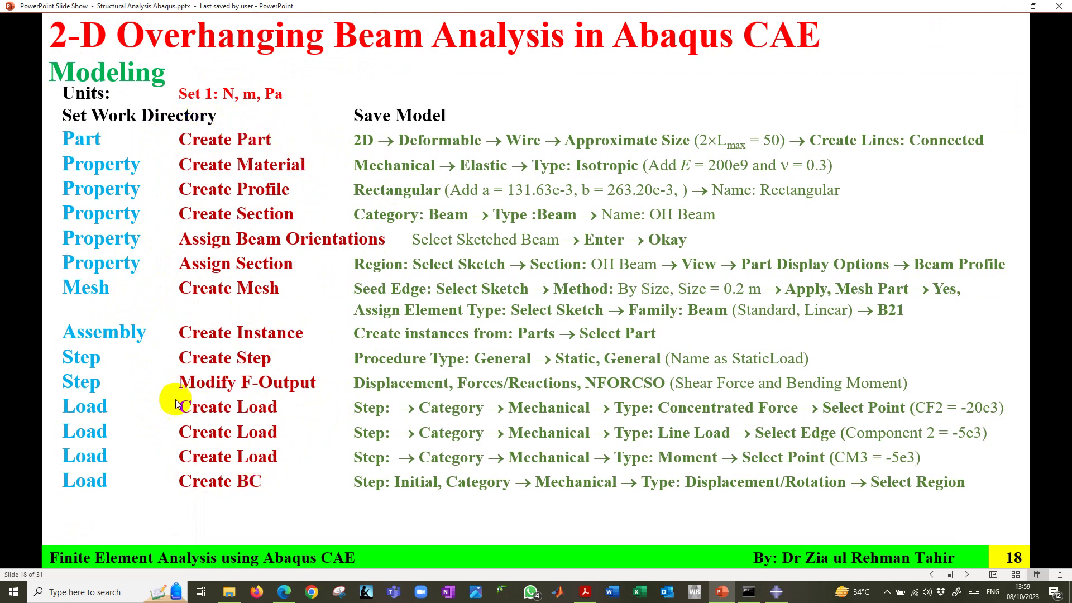
pyautogui.press('Right')
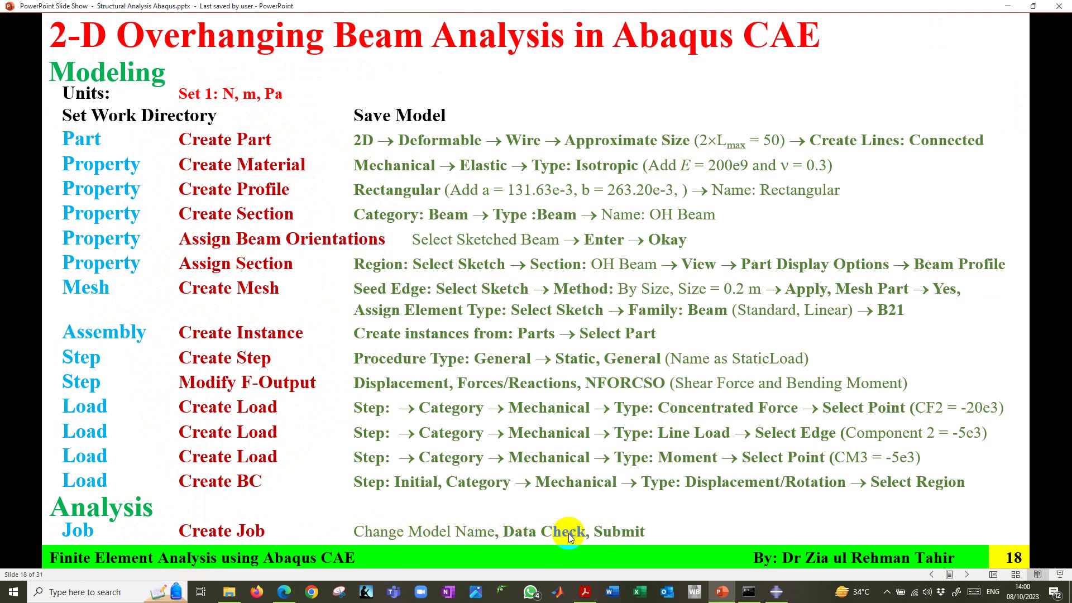
pyautogui.click(777, 593)
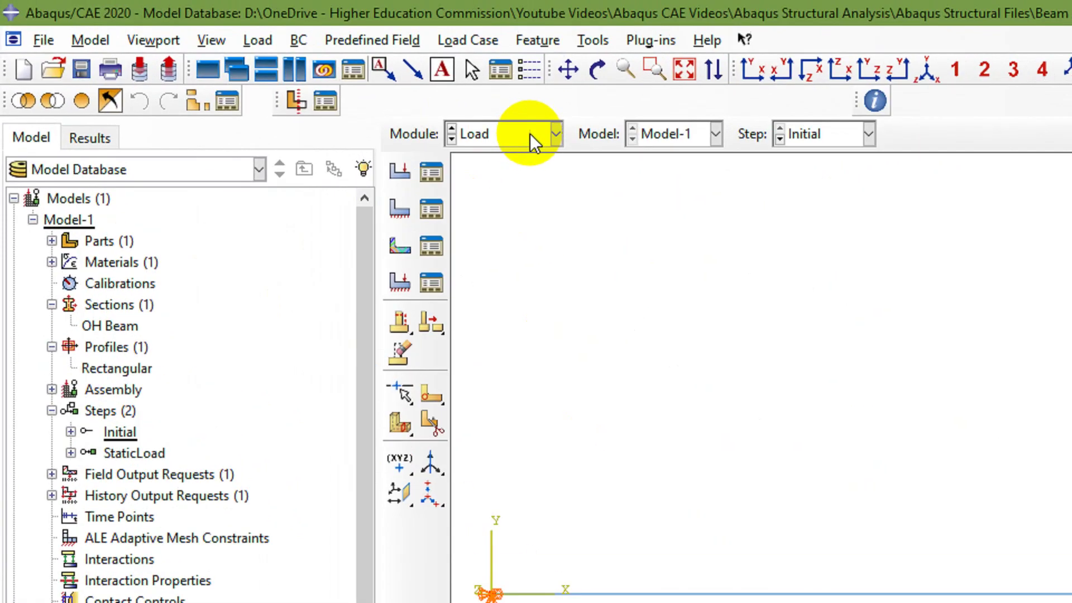
pyautogui.click(532, 134)
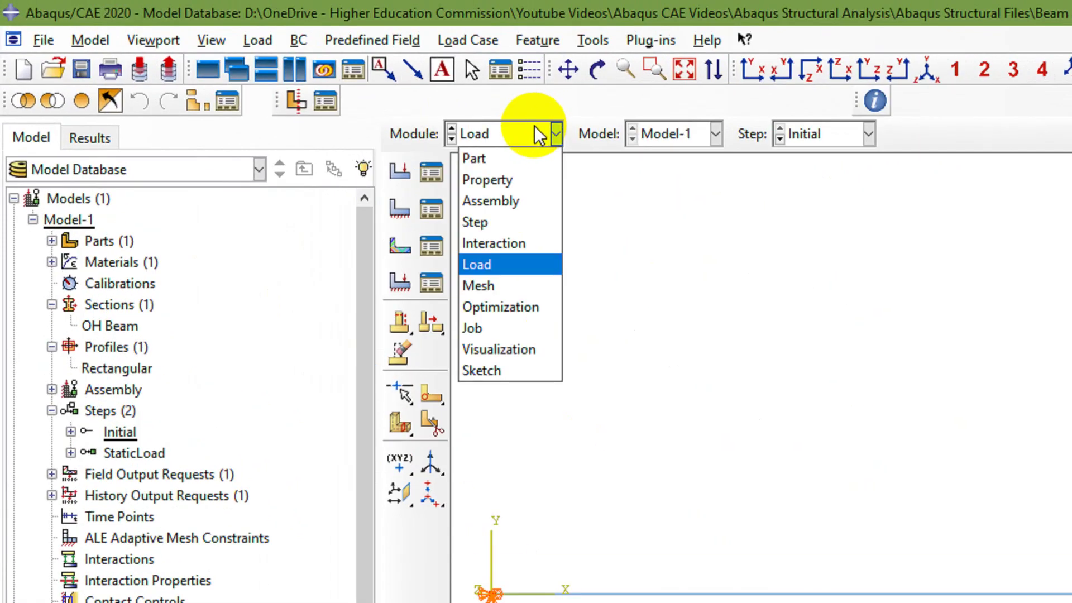
pyautogui.click(487, 334)
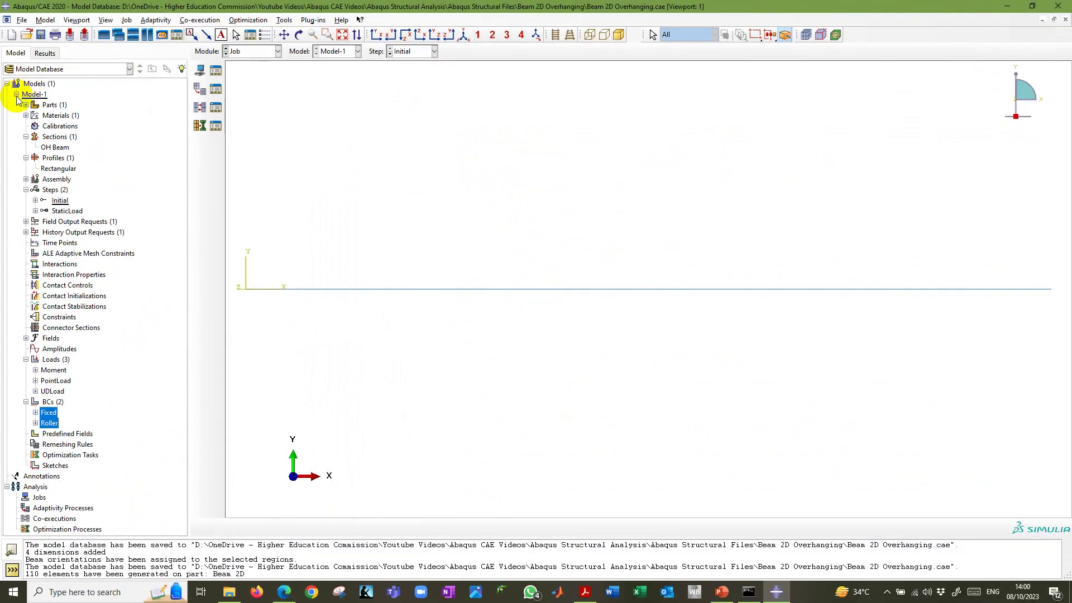
# - Rename the model Model-1 as Beam OH
pyautogui.click(16, 95)
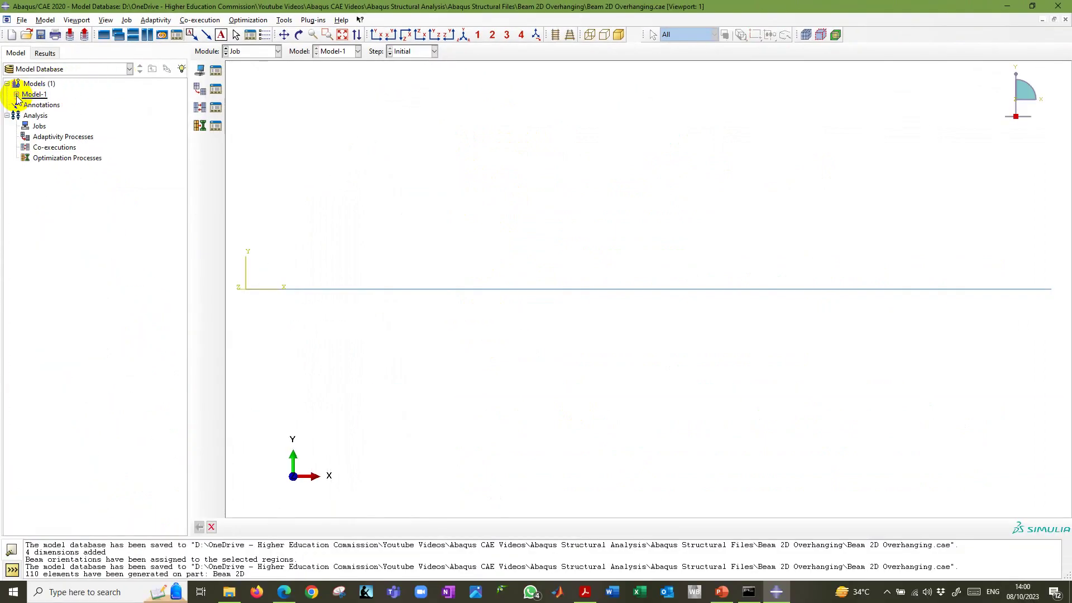
pyautogui.click(39, 125)
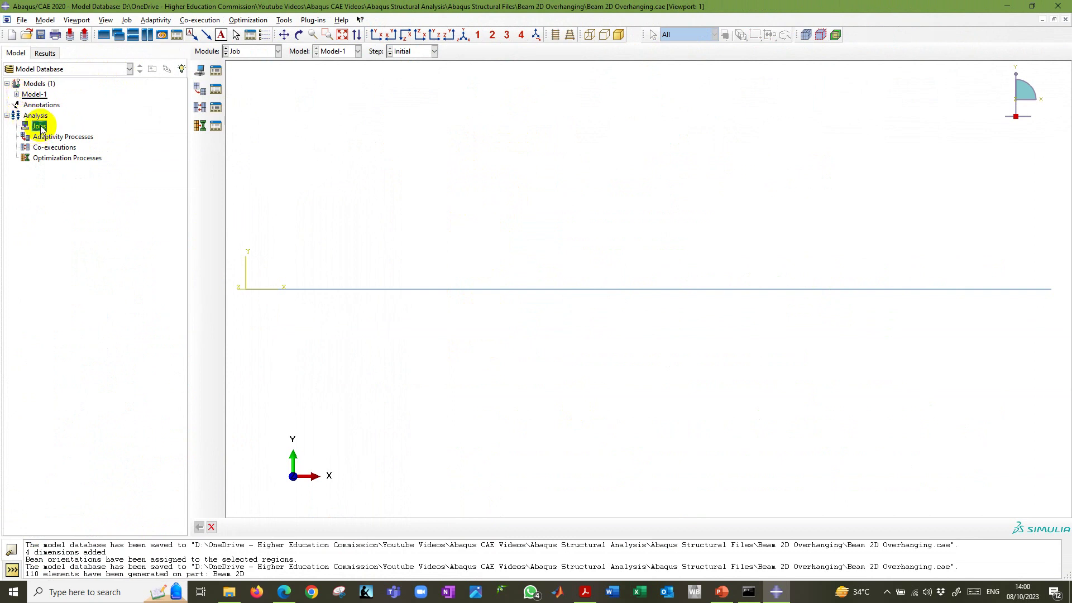
pyautogui.doubleClick(40, 127)
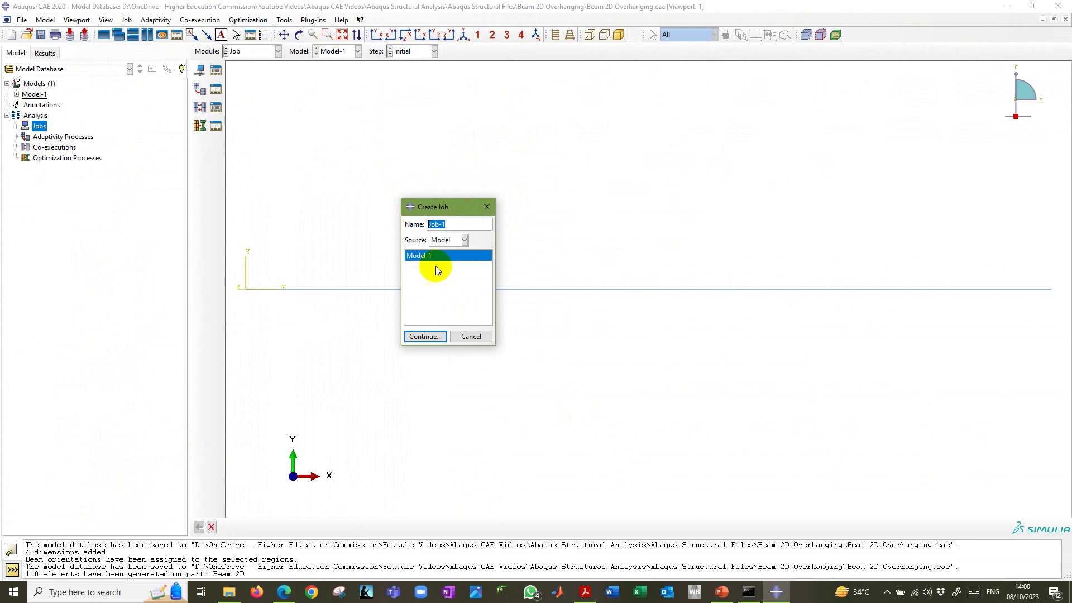
pyautogui.rightClick(38, 96)
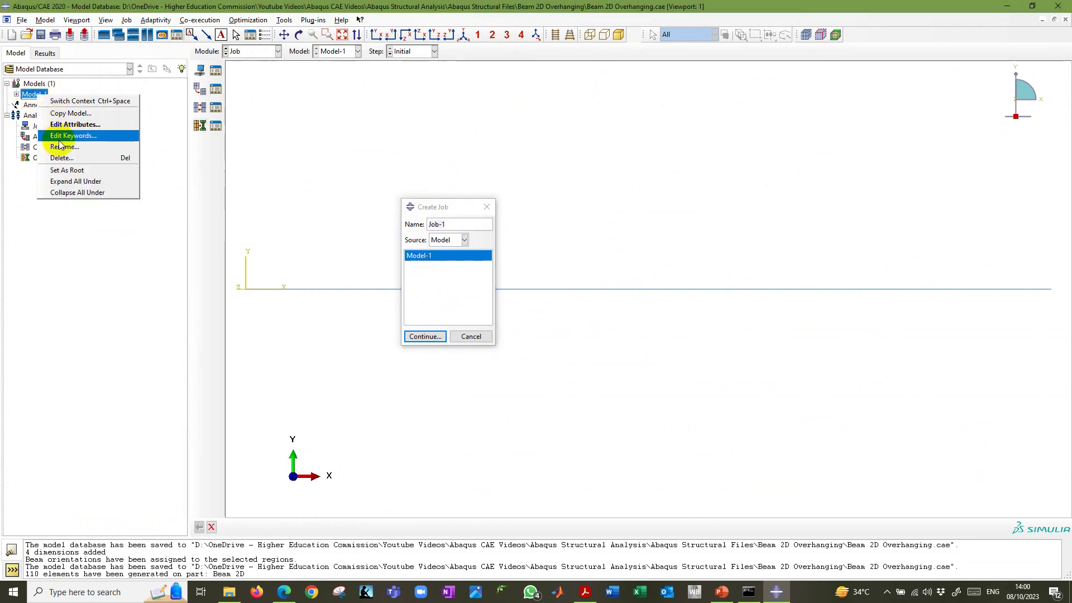
pyautogui.click(70, 134)
pyautogui.write('Beam OH')
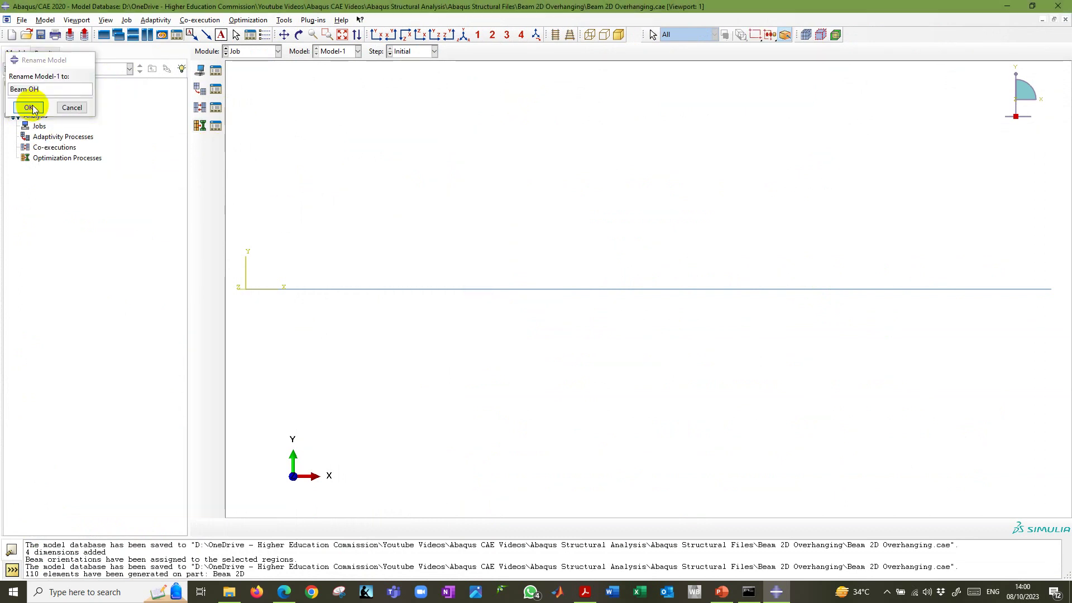
pyautogui.click(32, 109)
pyautogui.click(17, 94)
pyautogui.click(16, 94)
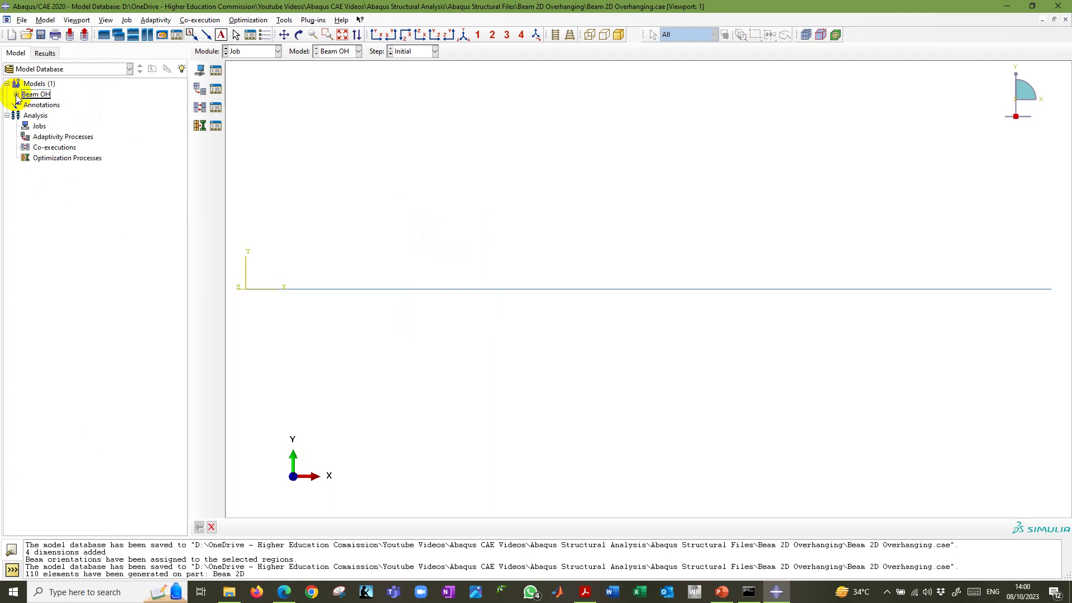
# - Create a full-analysis job named BeamOH from the Beam OH model, running in the background and submitting immediately
pyautogui.click(41, 127)
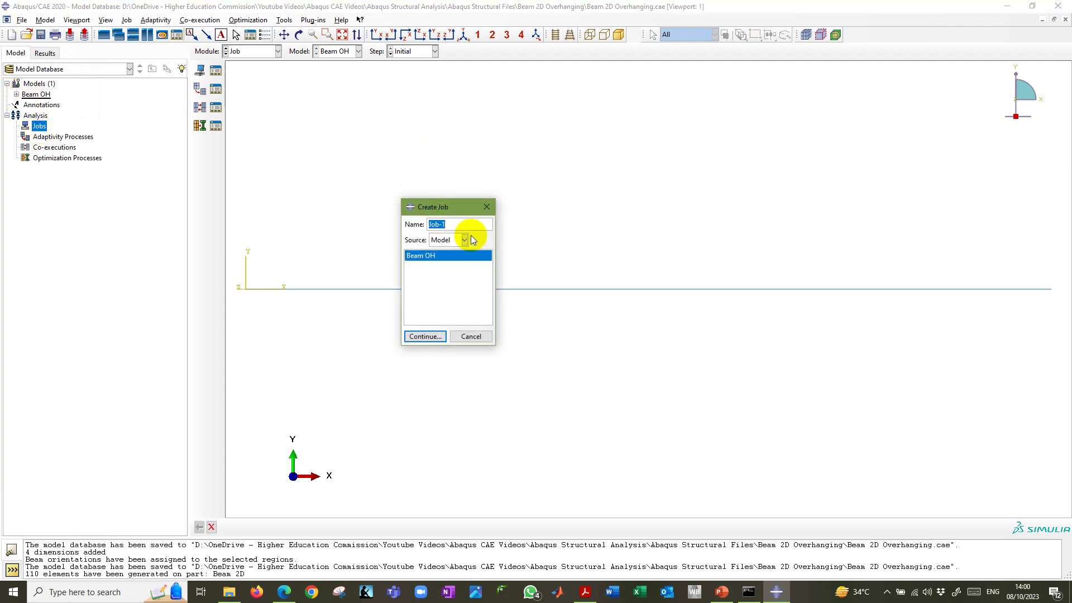
pyautogui.write('Beam OH')
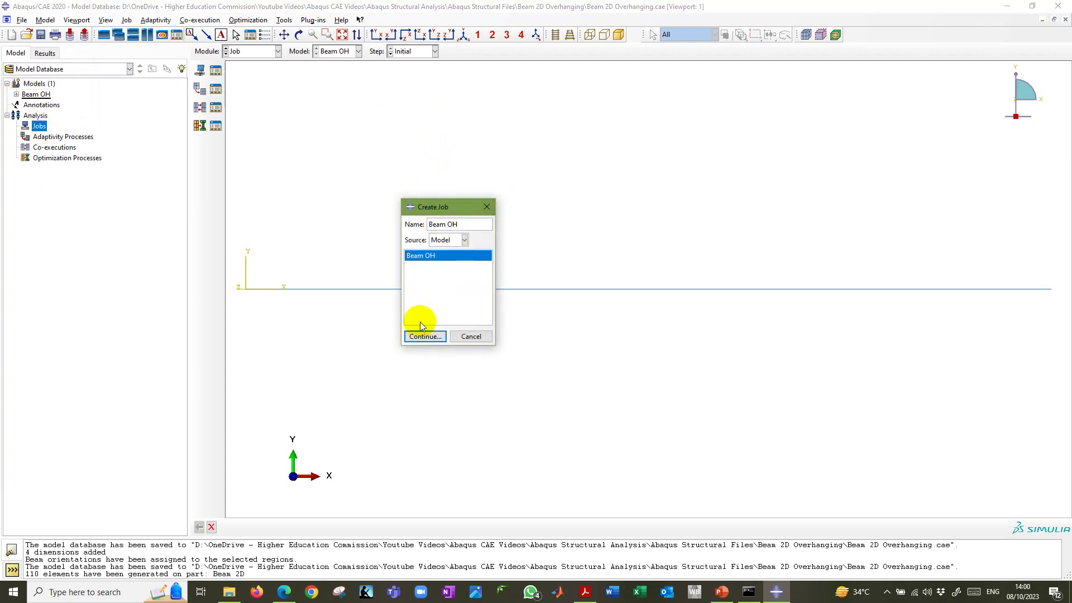
pyautogui.click(427, 336)
pyautogui.click(447, 326)
pyautogui.click(447, 224)
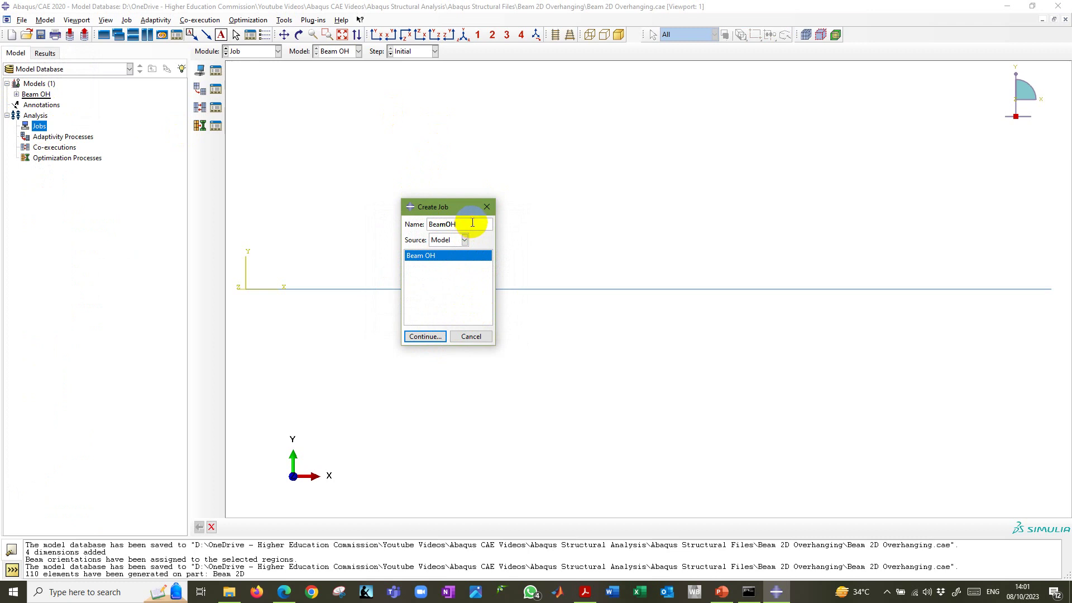
pyautogui.click(423, 336)
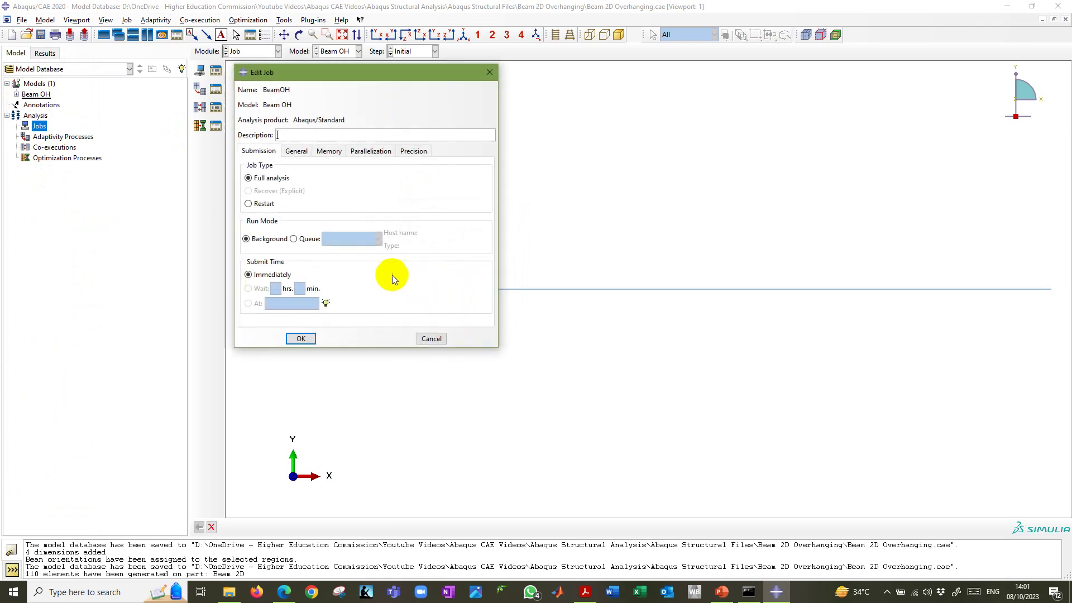
pyautogui.click(301, 338)
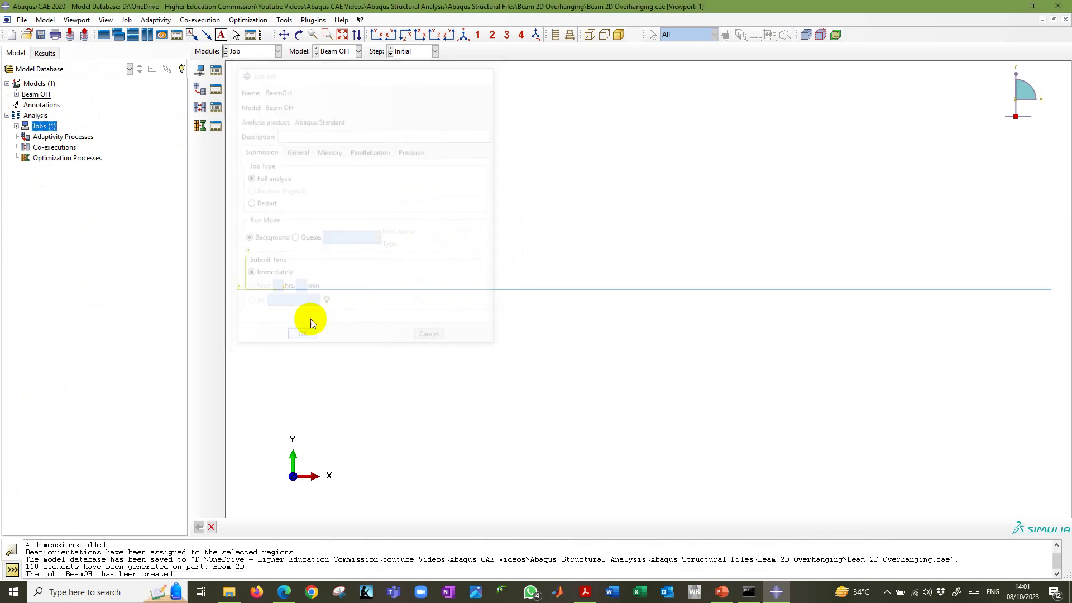
# - Run a data check on the BeamOH job
pyautogui.click(17, 126)
pyautogui.click(42, 137)
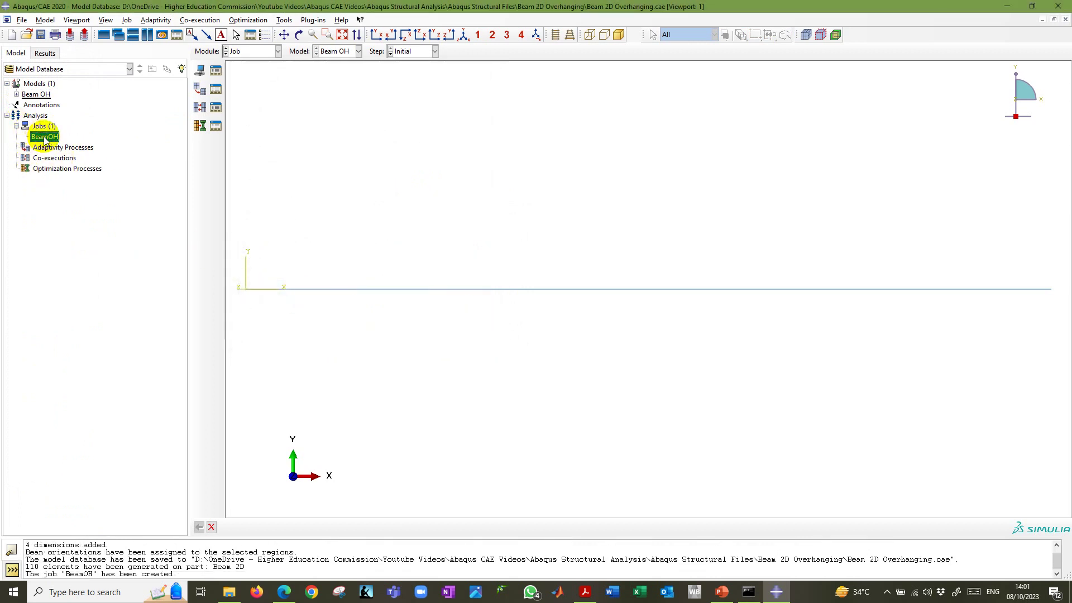
pyautogui.rightClick(45, 140)
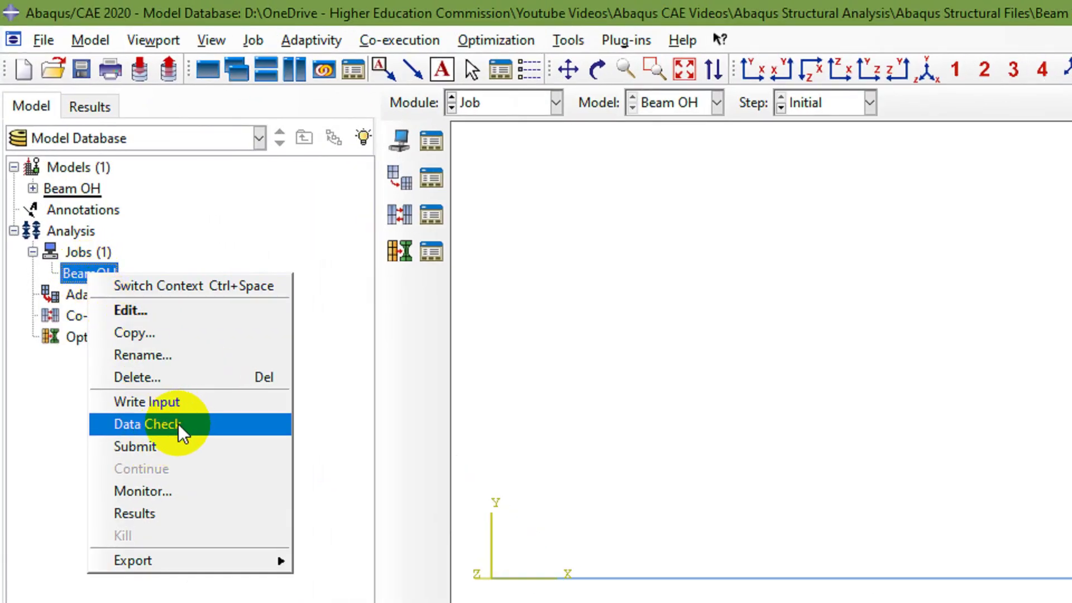
pyautogui.click(179, 424)
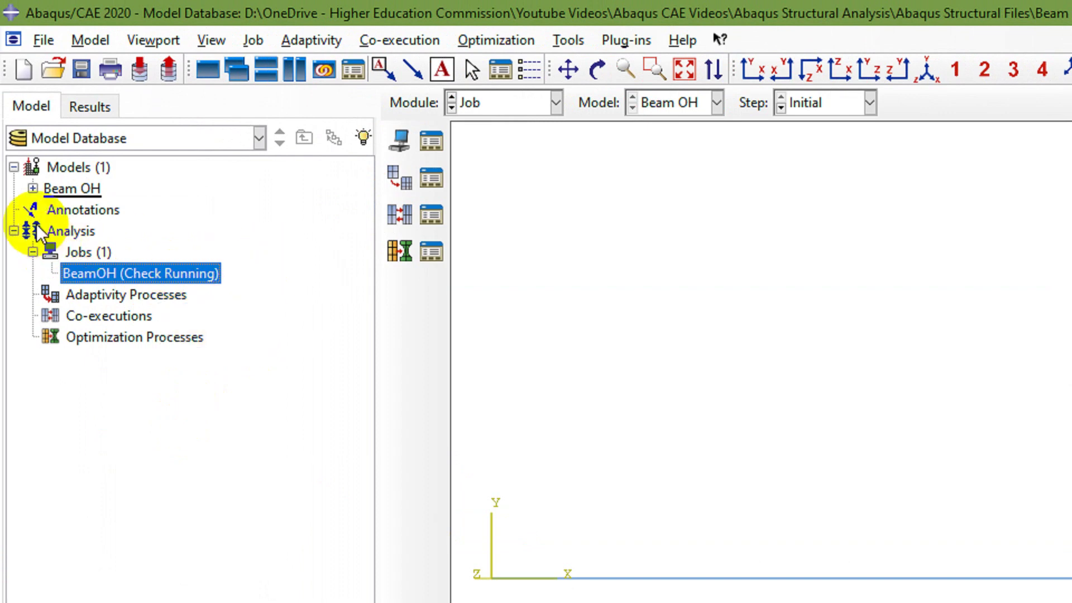
# - Submit the BeamOH job for analysis, overwriting its existing job files, and collapse the Beam OH model tree
pyautogui.click(33, 189)
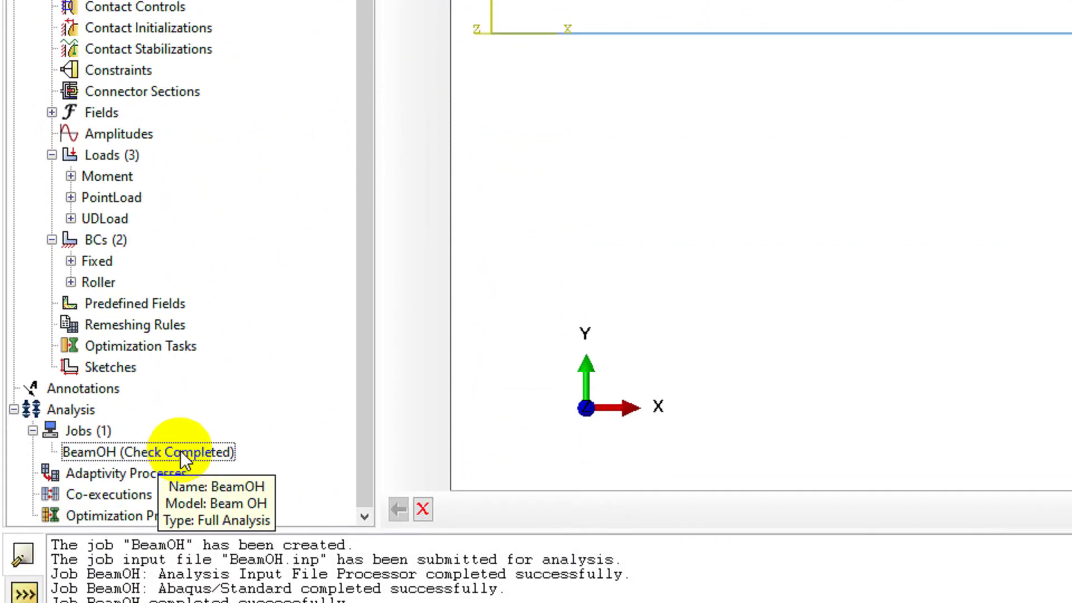
pyautogui.rightClick(179, 451)
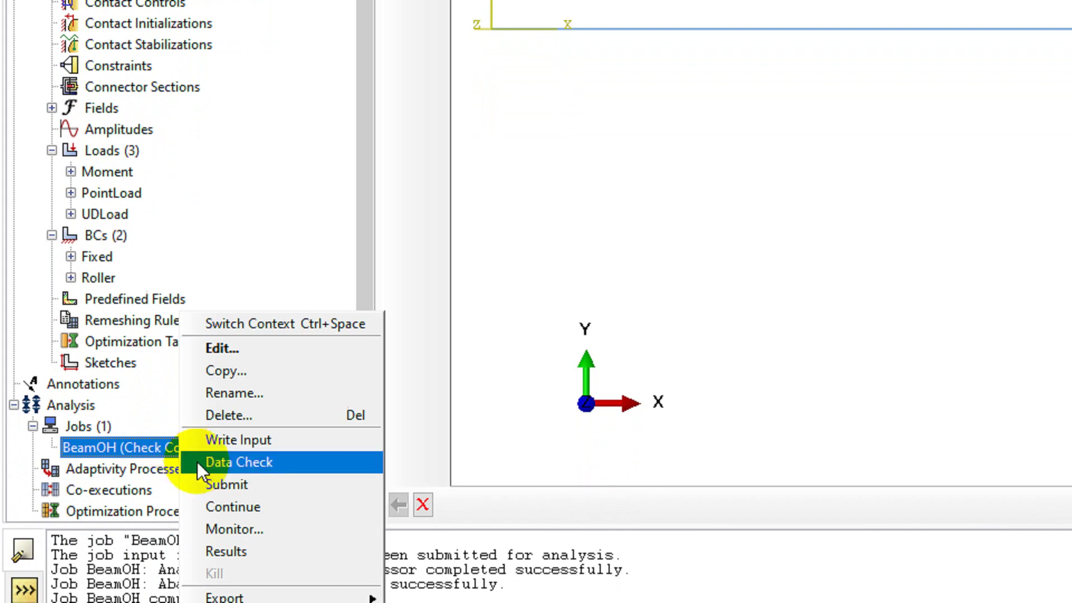
pyautogui.click(216, 489)
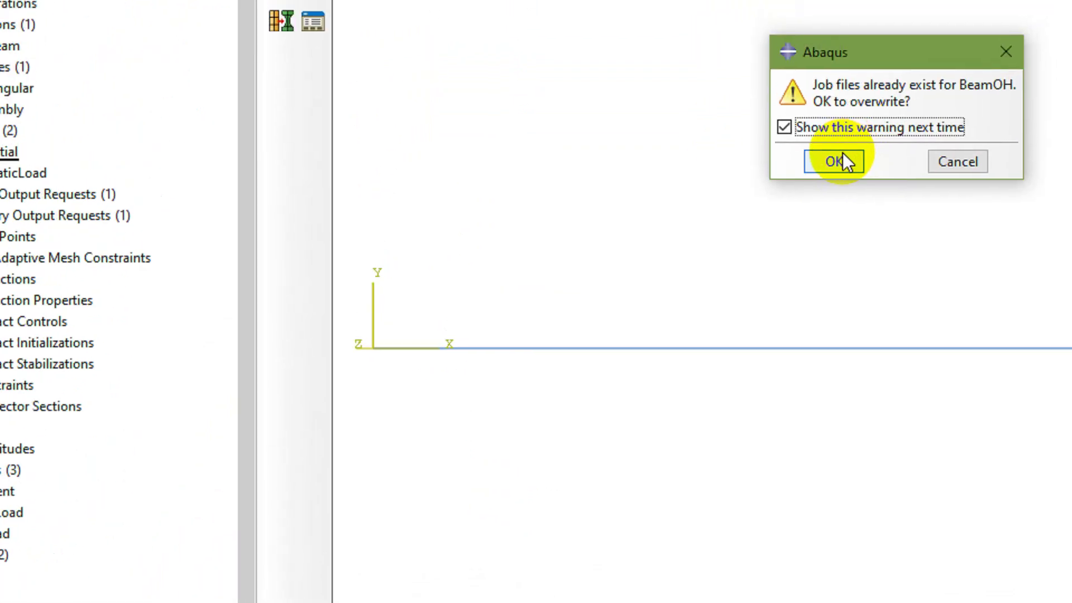
pyautogui.click(843, 154)
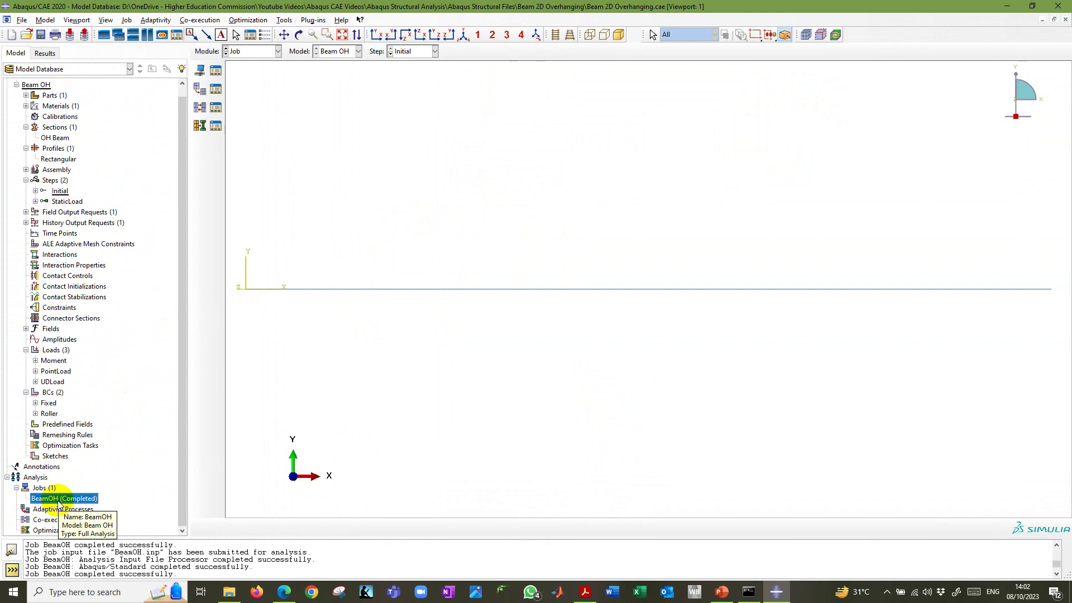
pyautogui.scroll(1, 88, 132)
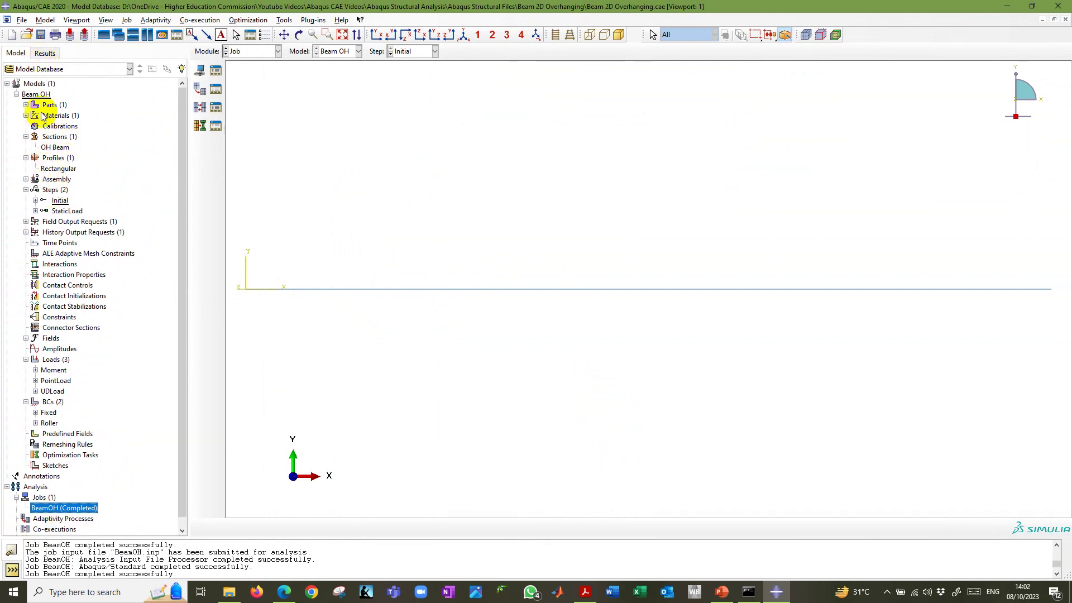
pyautogui.click(16, 94)
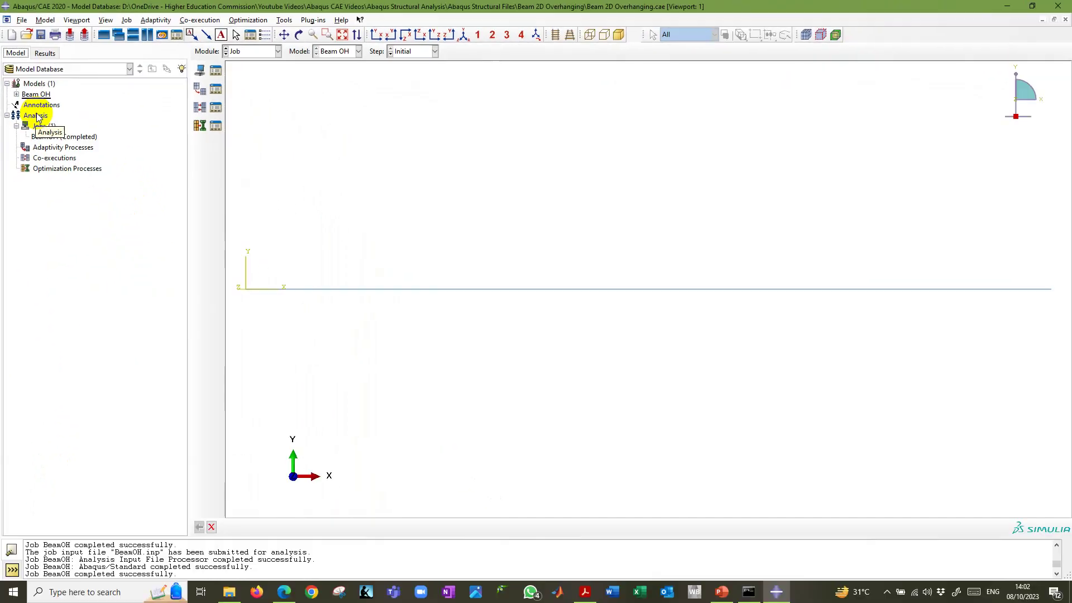
# - Check the Results slide in PowerPoint, return to Abaqus/CAE and open the results of the BeamOH job
pyautogui.hotkey('alt', 'Tab')
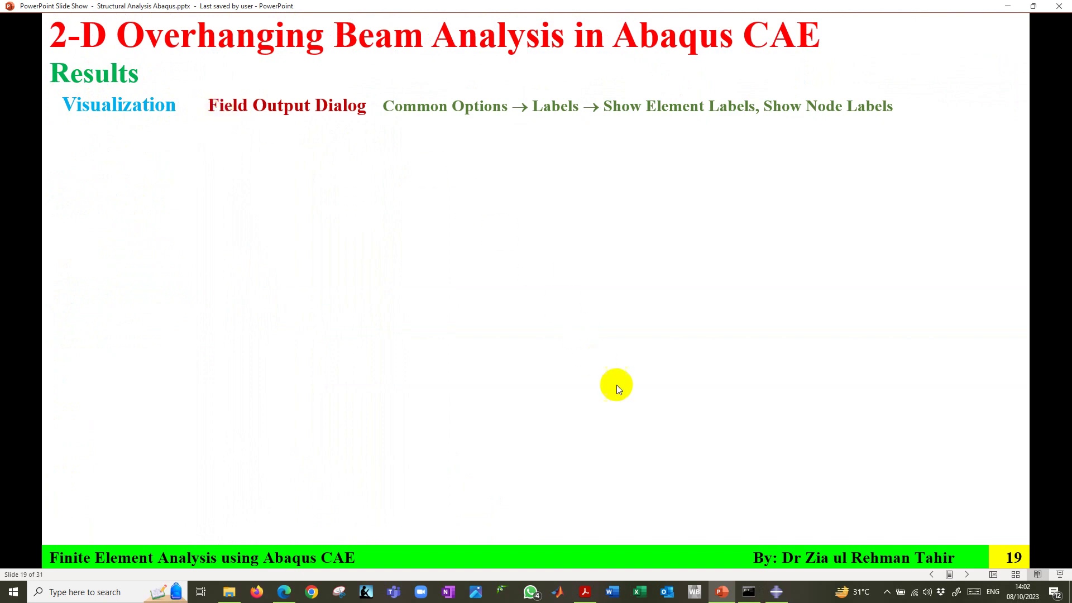
pyautogui.click(775, 589)
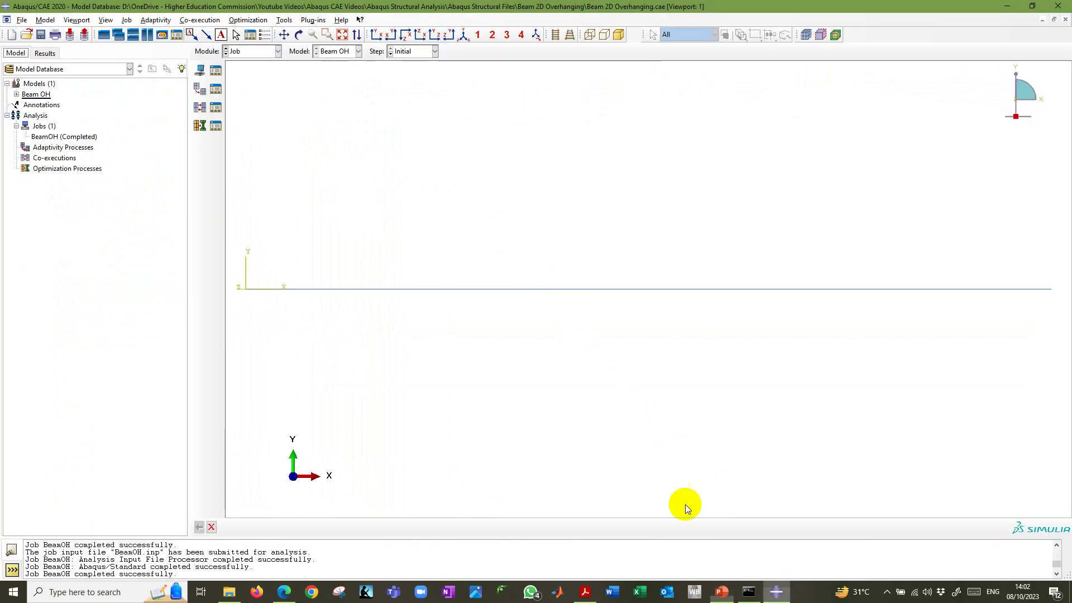
pyautogui.click(54, 138)
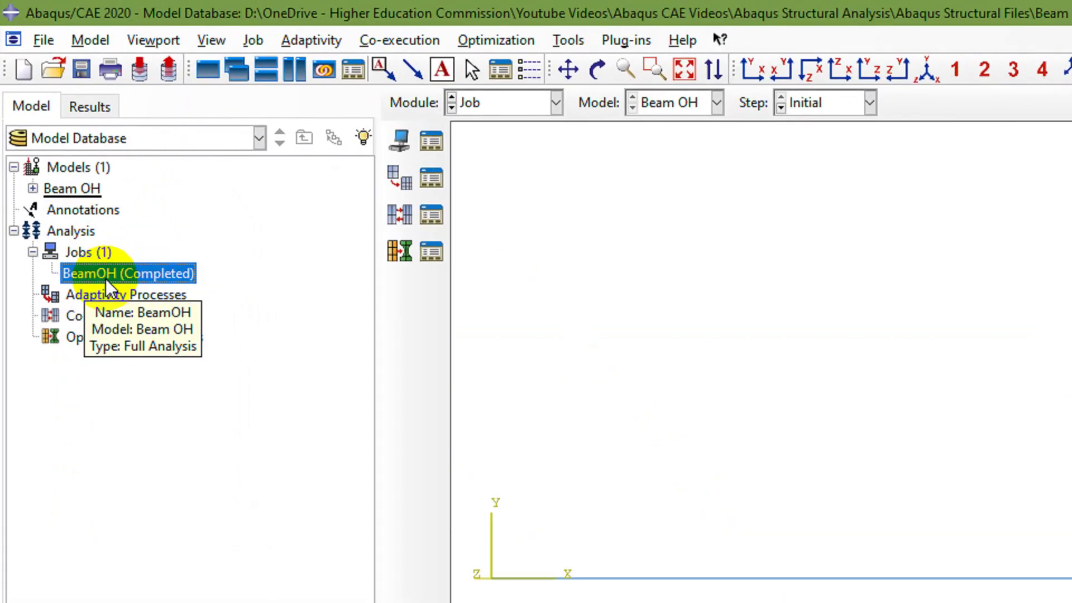
pyautogui.rightClick(57, 138)
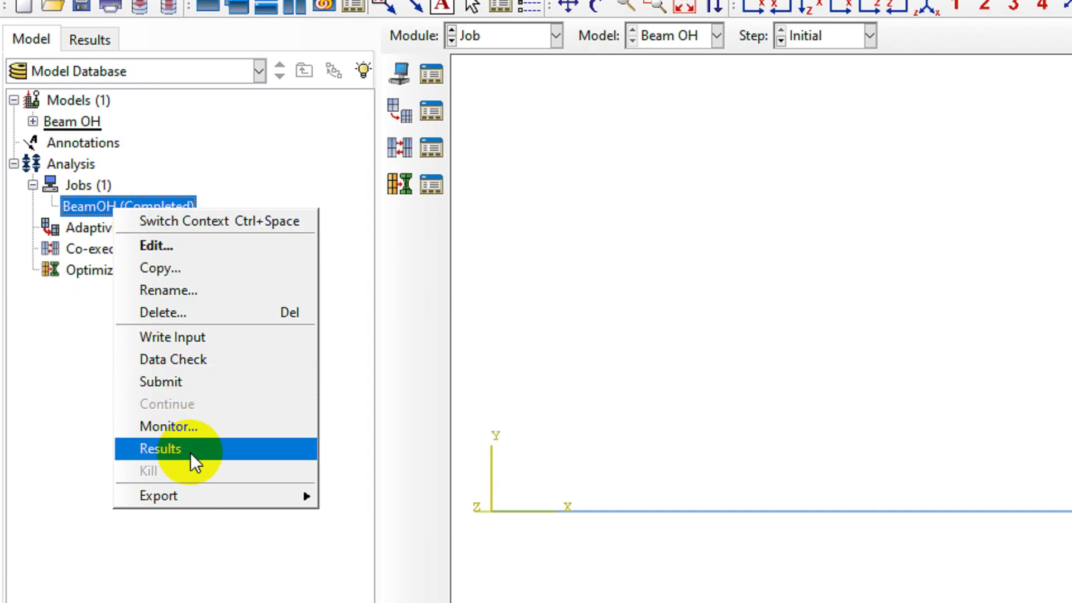
pyautogui.click(190, 453)
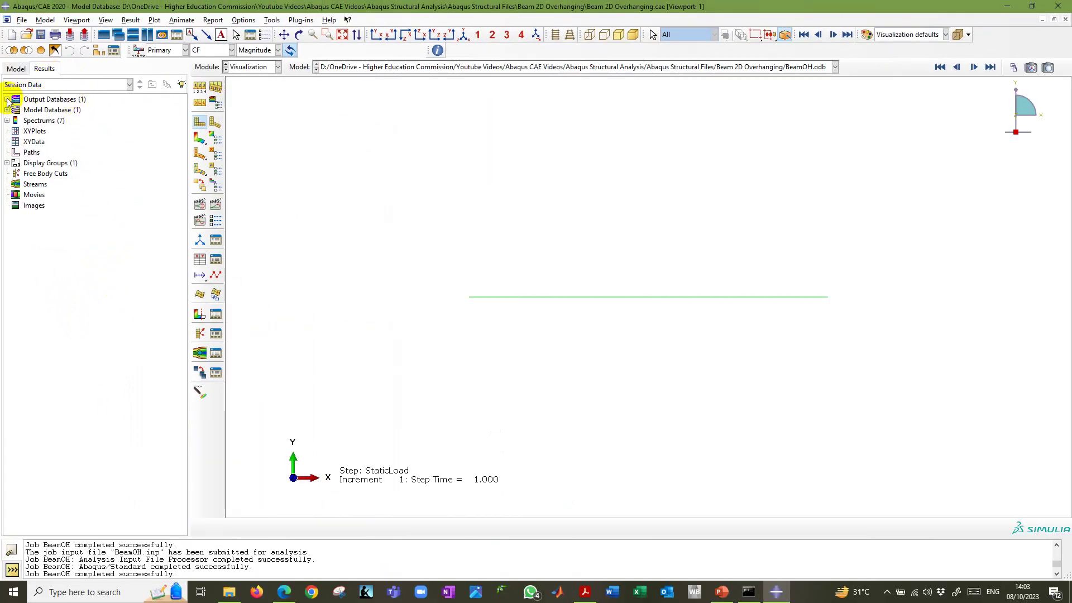
# - Expand the output databases and open BeamOH.odb from the Beam 2D Overhanging folder as read-only
pyautogui.click(7, 99)
pyautogui.click(45, 110)
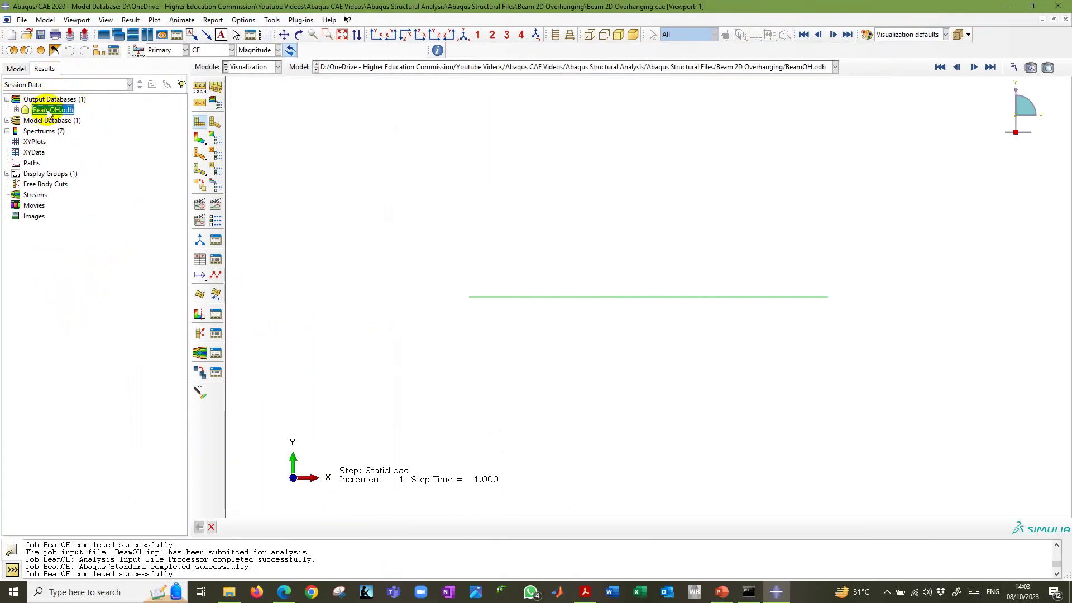
pyautogui.click(22, 20)
pyautogui.click(38, 49)
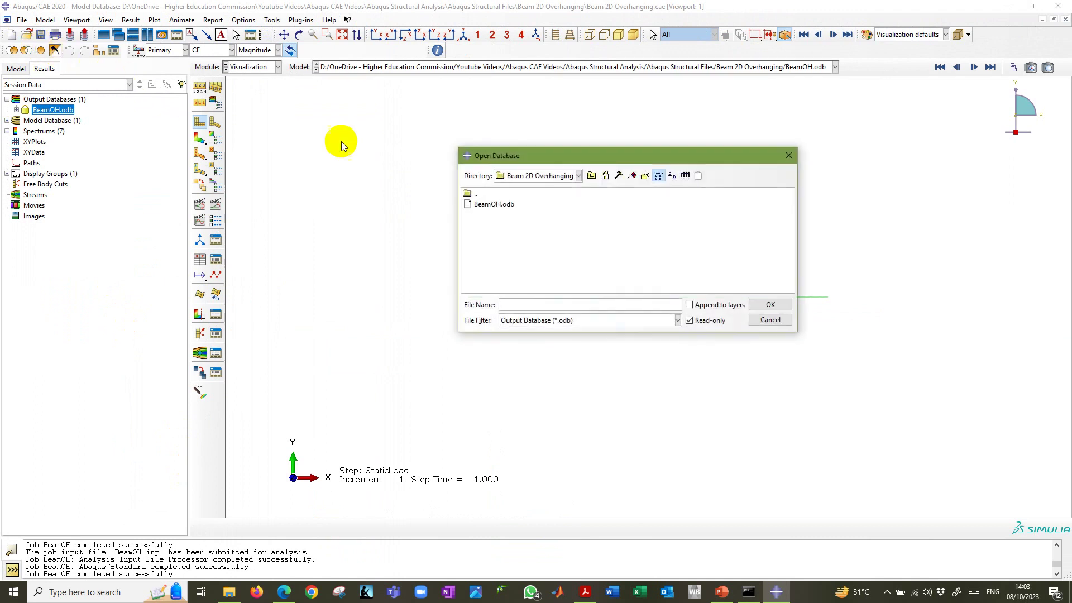
pyautogui.click(496, 204)
pyautogui.click(776, 306)
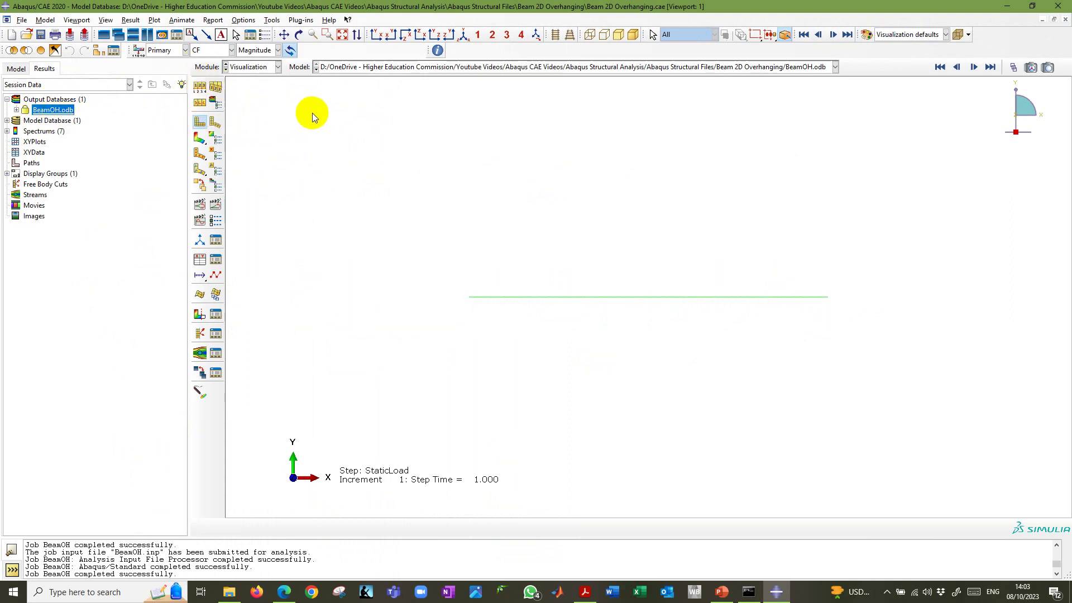
# - Consult the label instructions in PowerPoint, and in Abaqus/CAE show element labels and node labels on the beam plot
pyautogui.hotkey('alt', 'Tab')
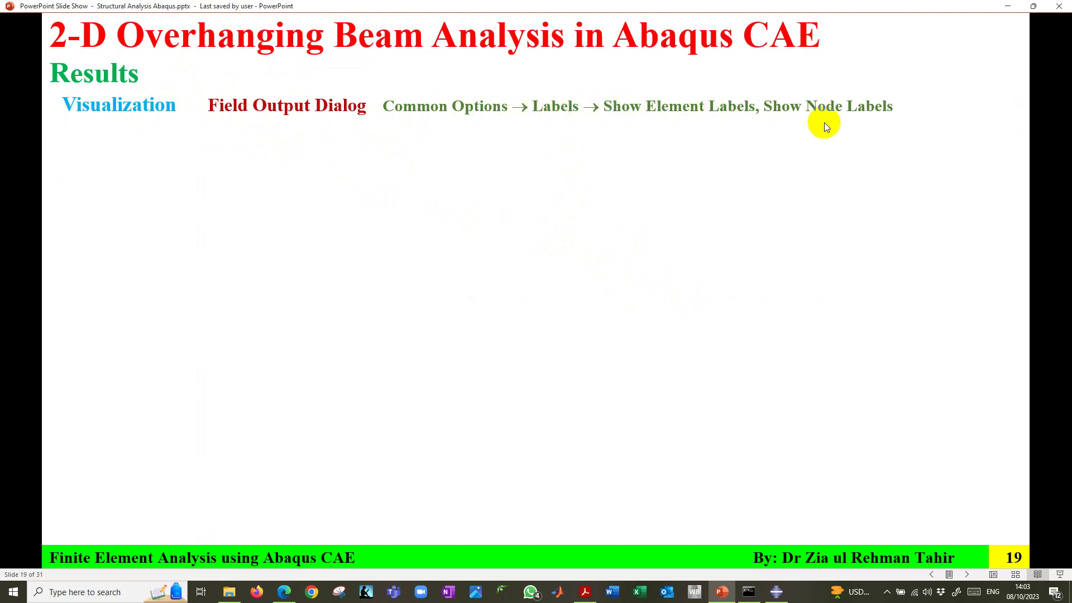
pyautogui.click(776, 591)
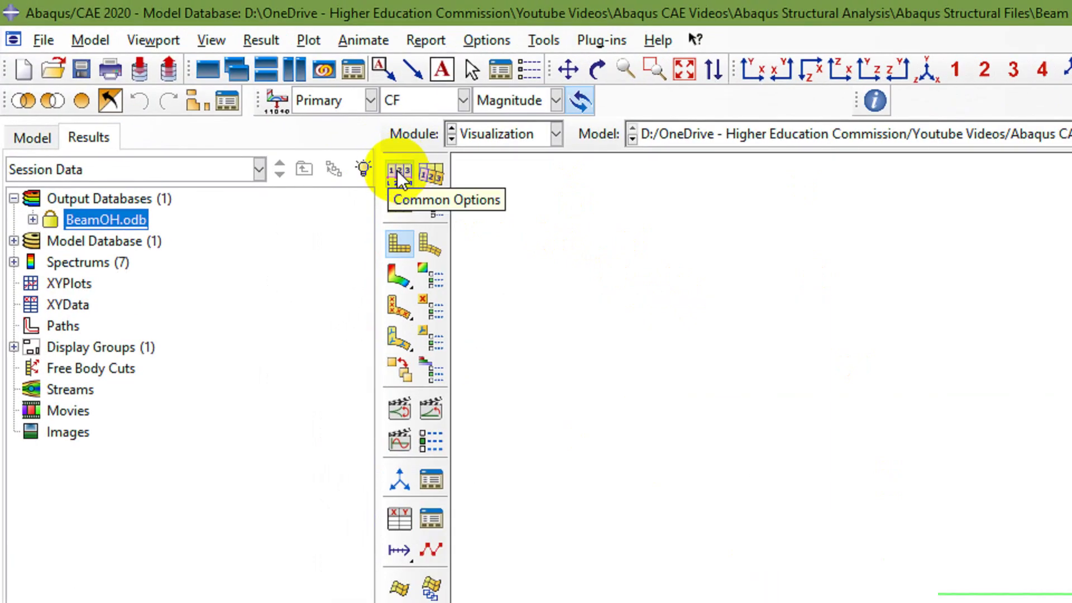
pyautogui.click(397, 177)
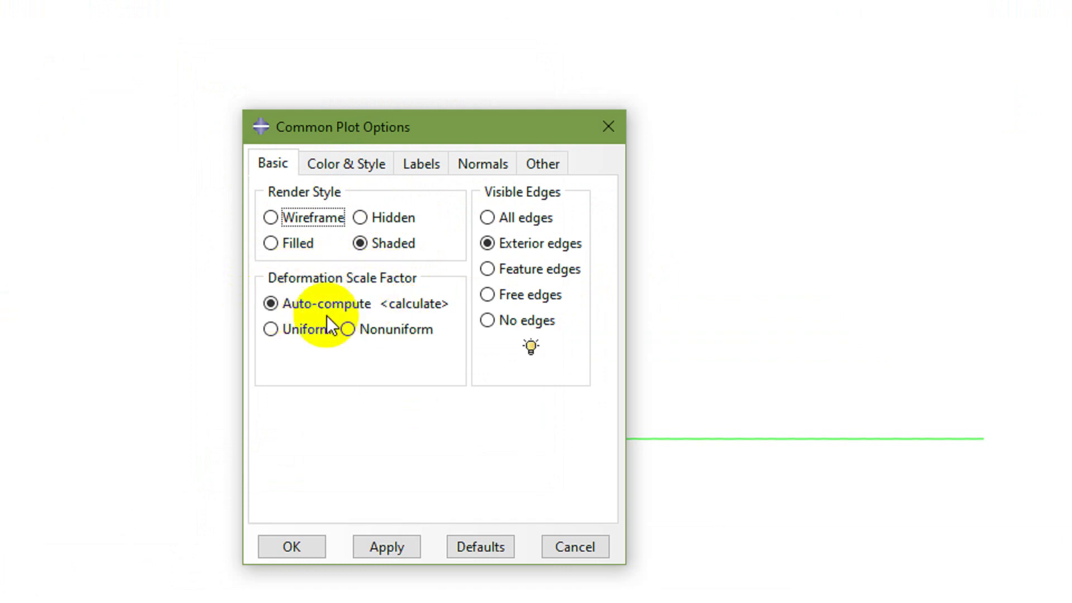
pyautogui.click(430, 170)
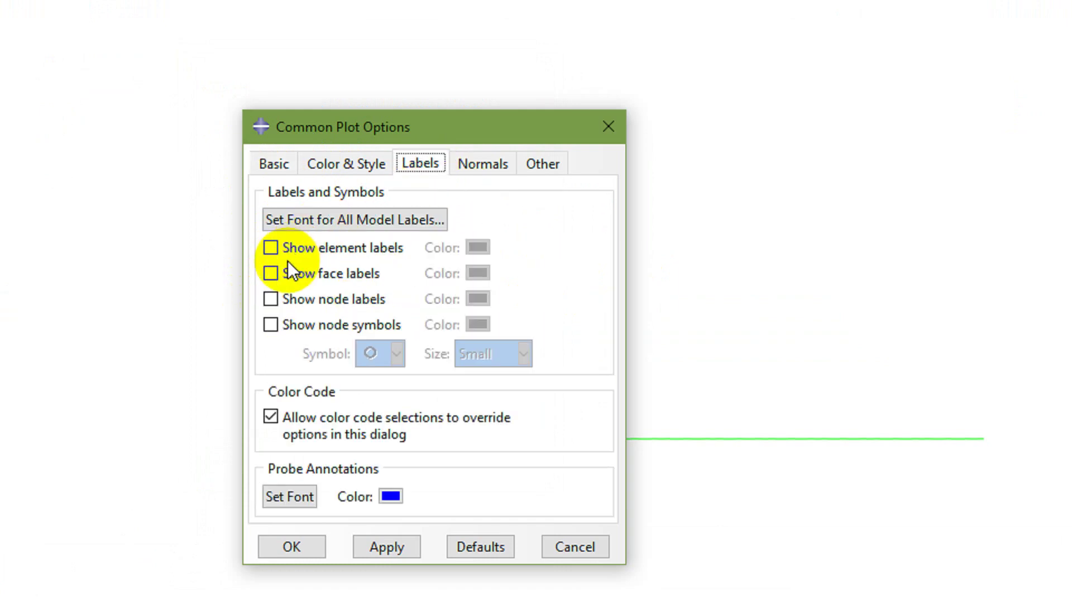
pyautogui.click(271, 249)
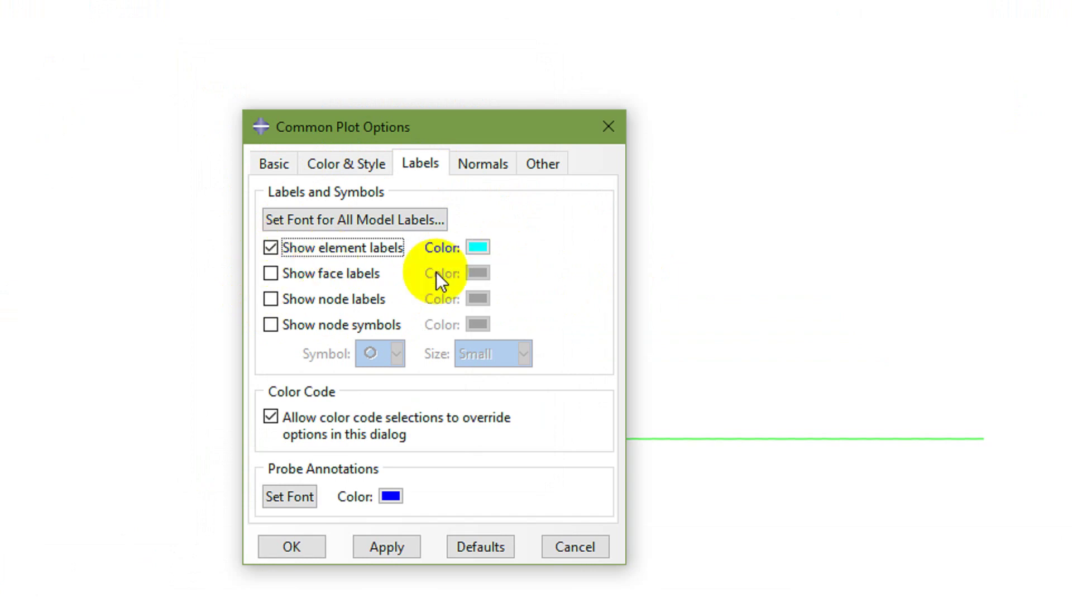
pyautogui.click(271, 299)
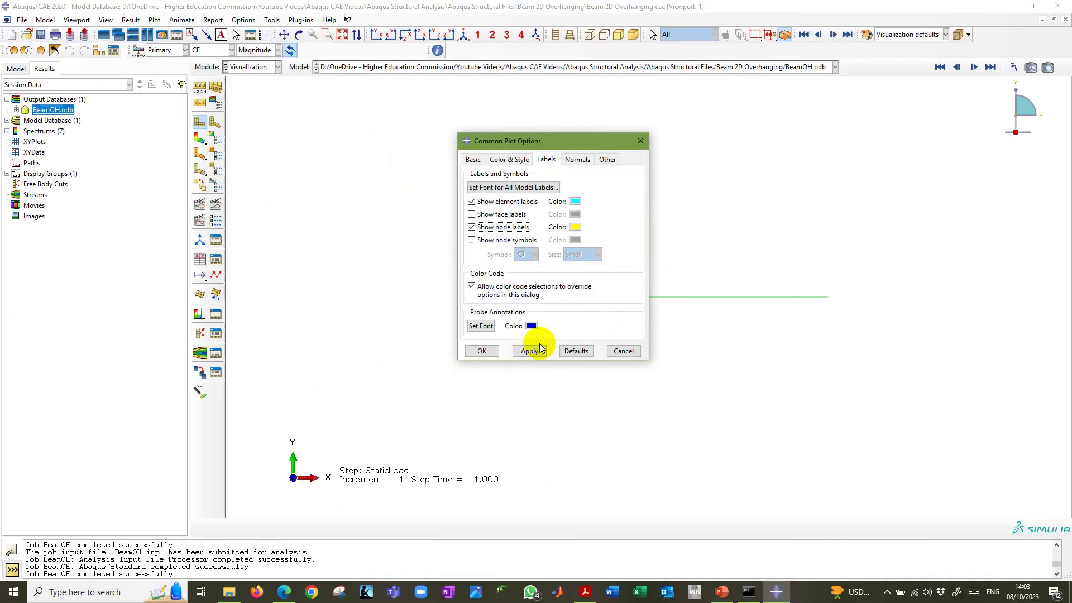
pyautogui.click(529, 351)
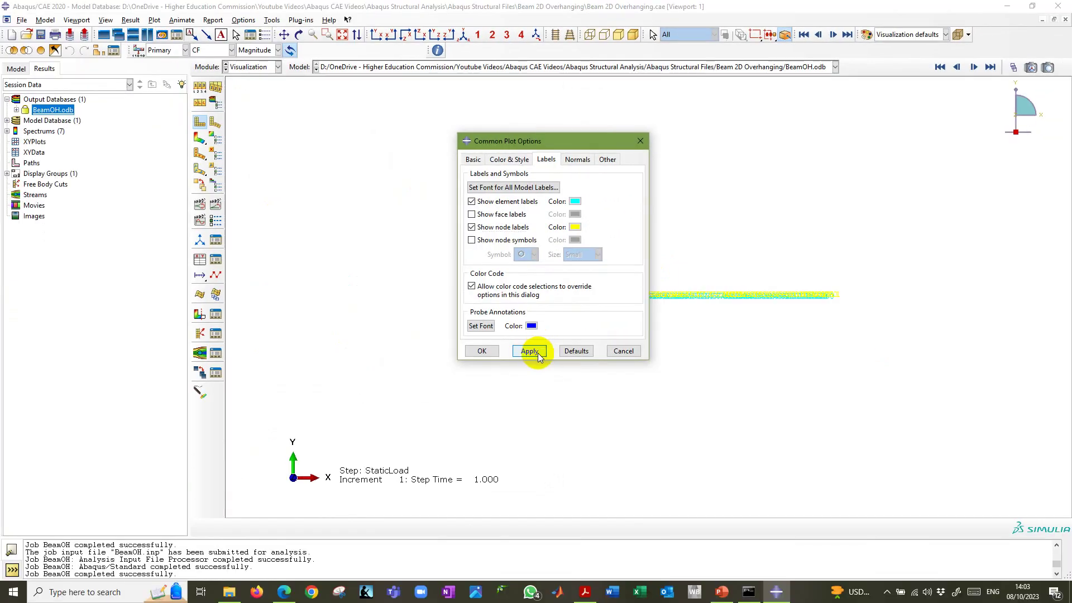
# - Accept the label options and plot the contours on the deformed beam, fitted to the viewport
pyautogui.click(481, 351)
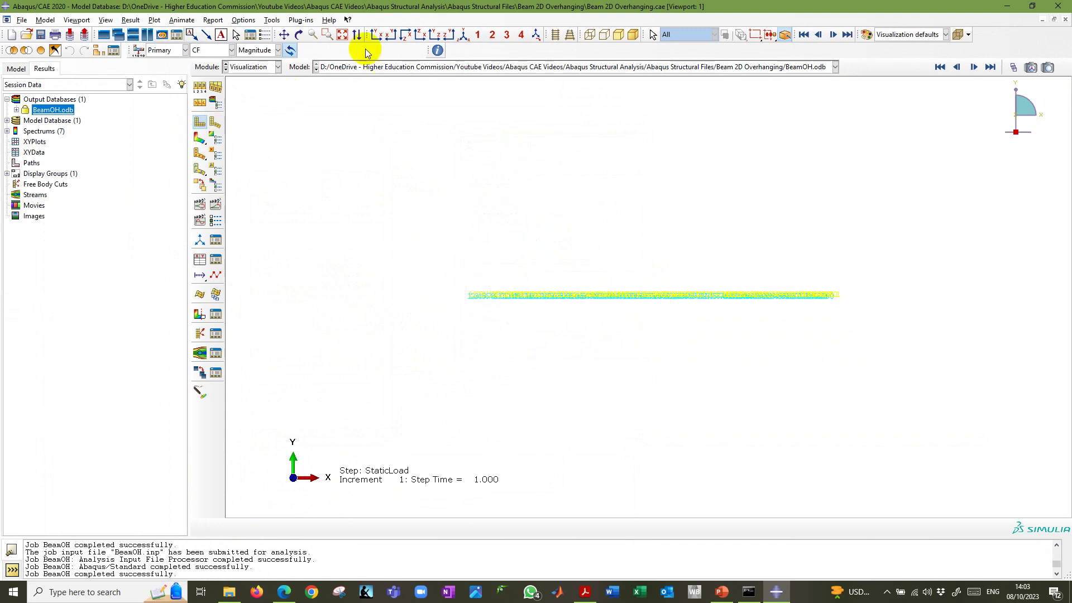
pyautogui.click(200, 137)
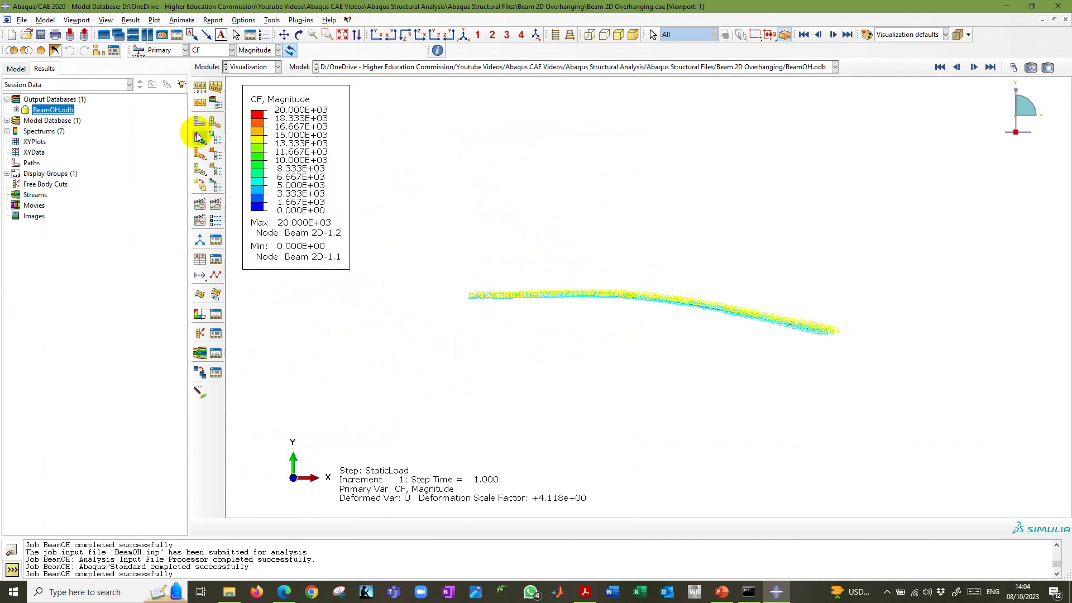
pyautogui.click(359, 35)
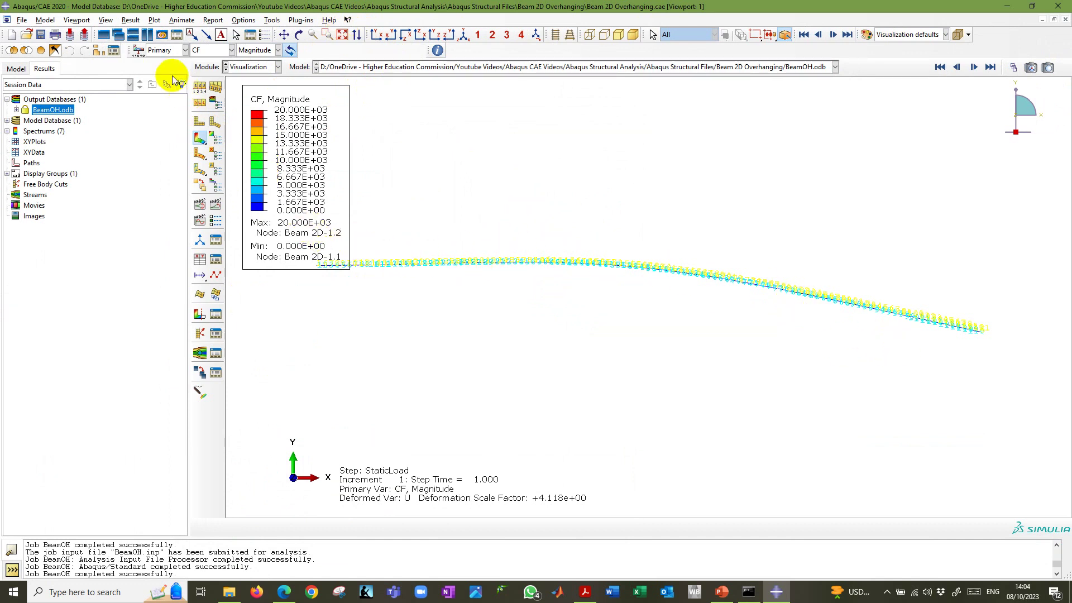
# - Hide the element labels on the deformed beam contour plot
pyautogui.click(200, 88)
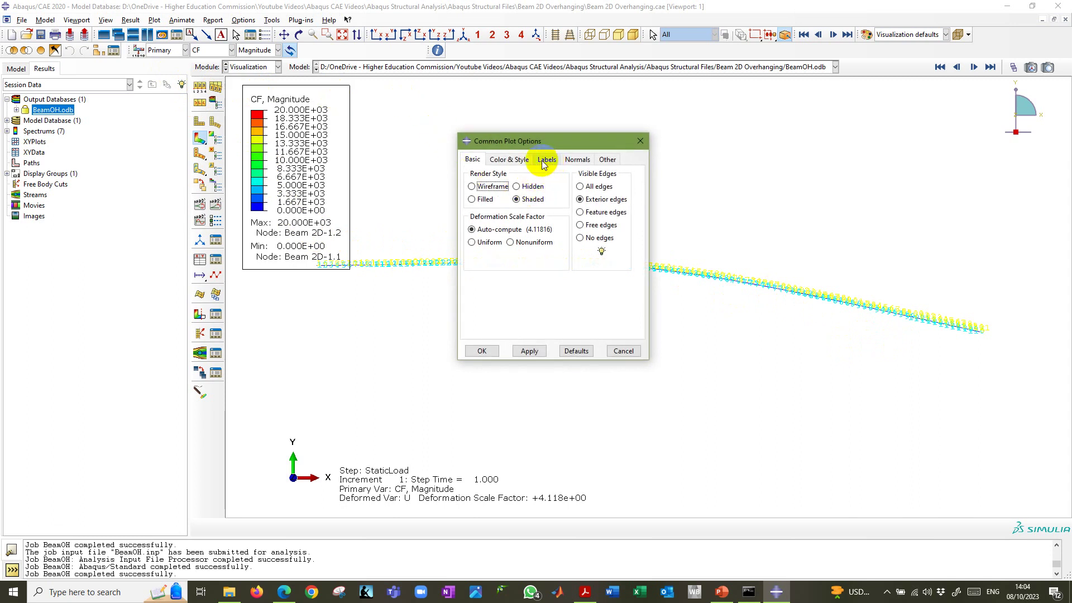
pyautogui.click(544, 160)
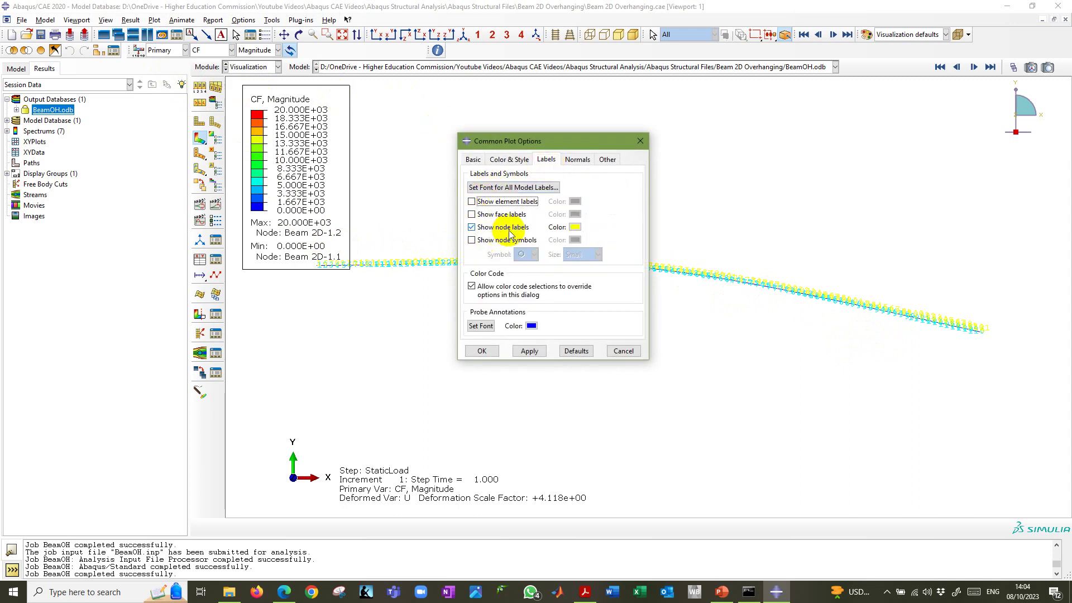
pyautogui.click(529, 352)
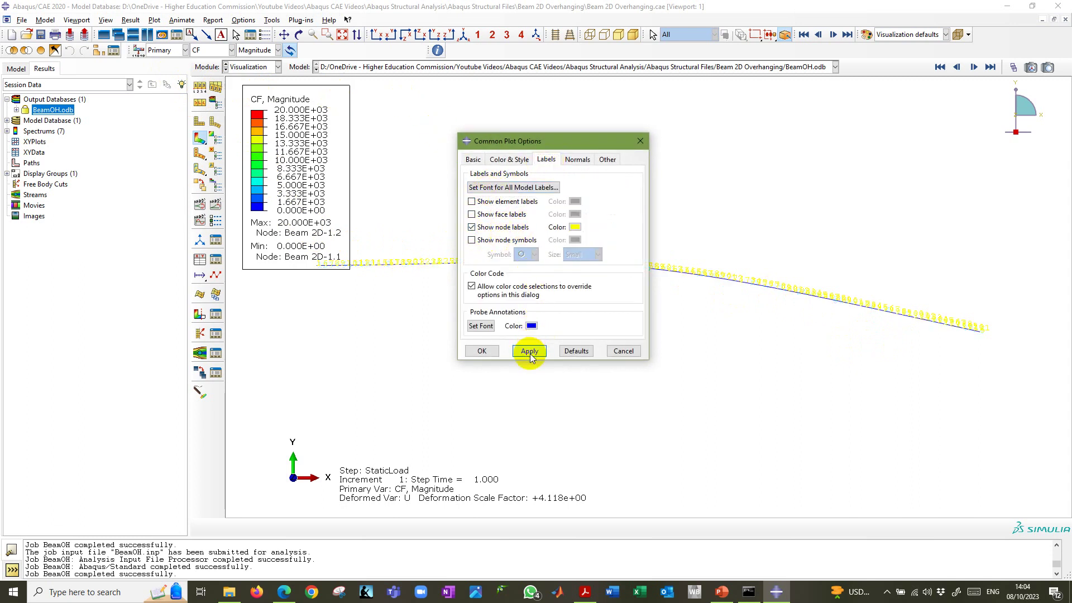
pyautogui.click(483, 351)
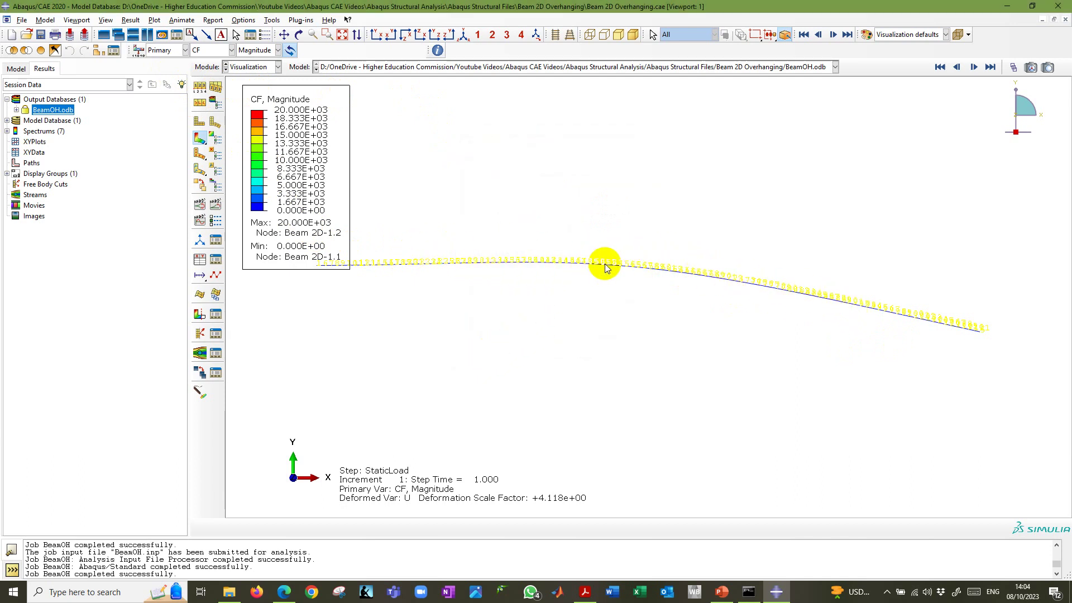
# - Set the node label color to black, show node symbols, and inspect the node numbering along the beam
pyautogui.click(200, 87)
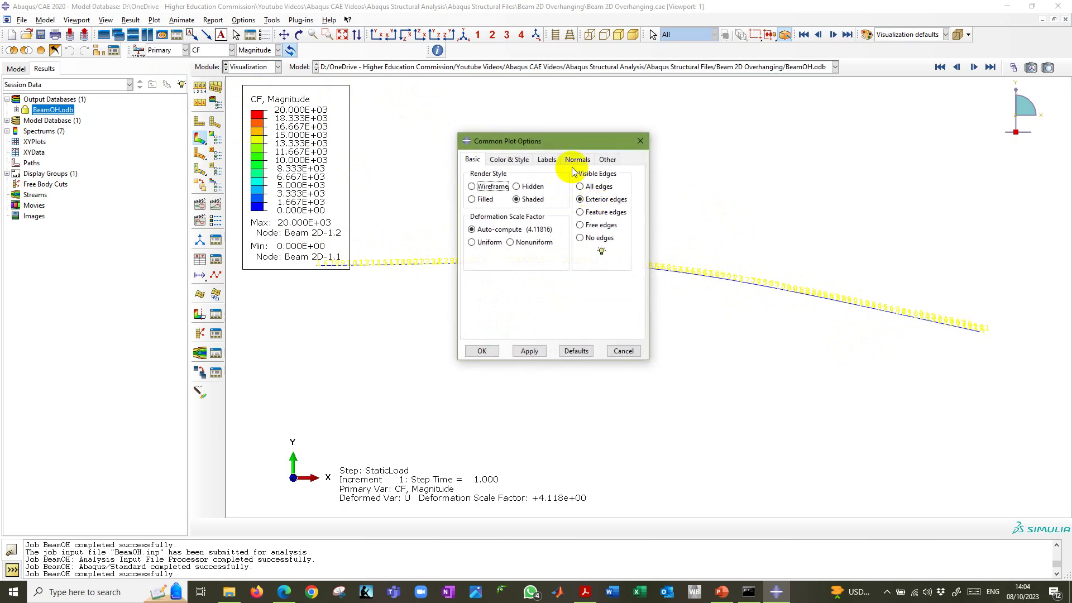
pyautogui.click(546, 162)
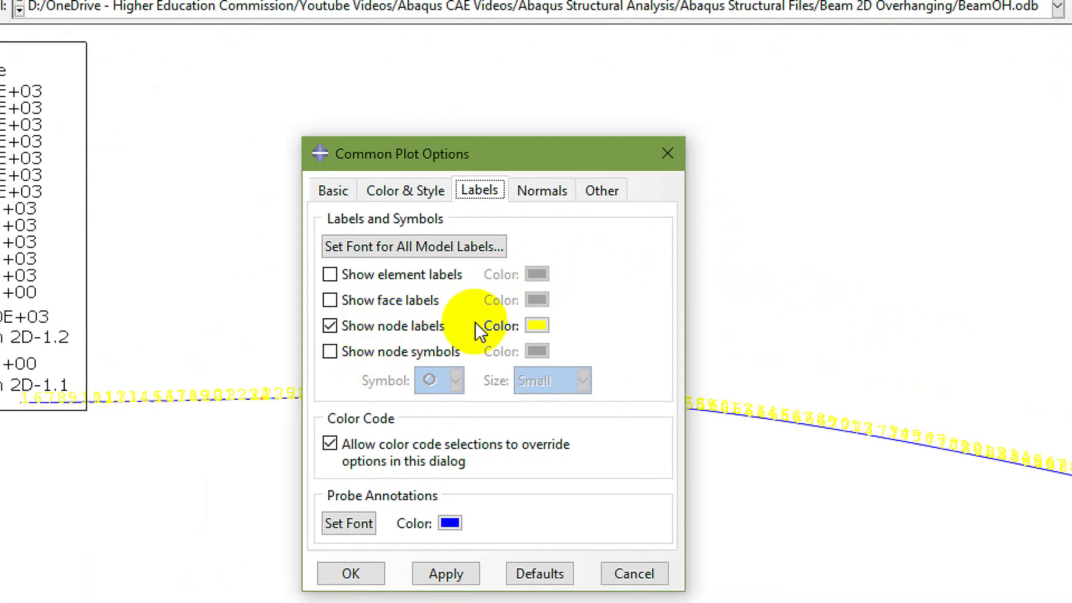
pyautogui.click(544, 327)
pyautogui.click(69, 513)
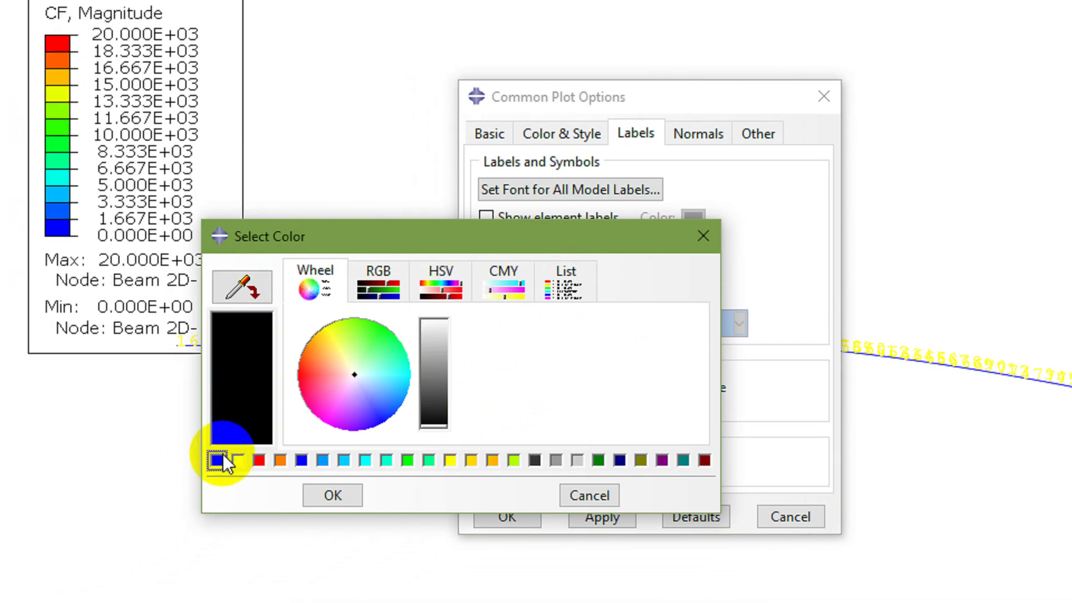
pyautogui.click(312, 465)
pyautogui.click(487, 254)
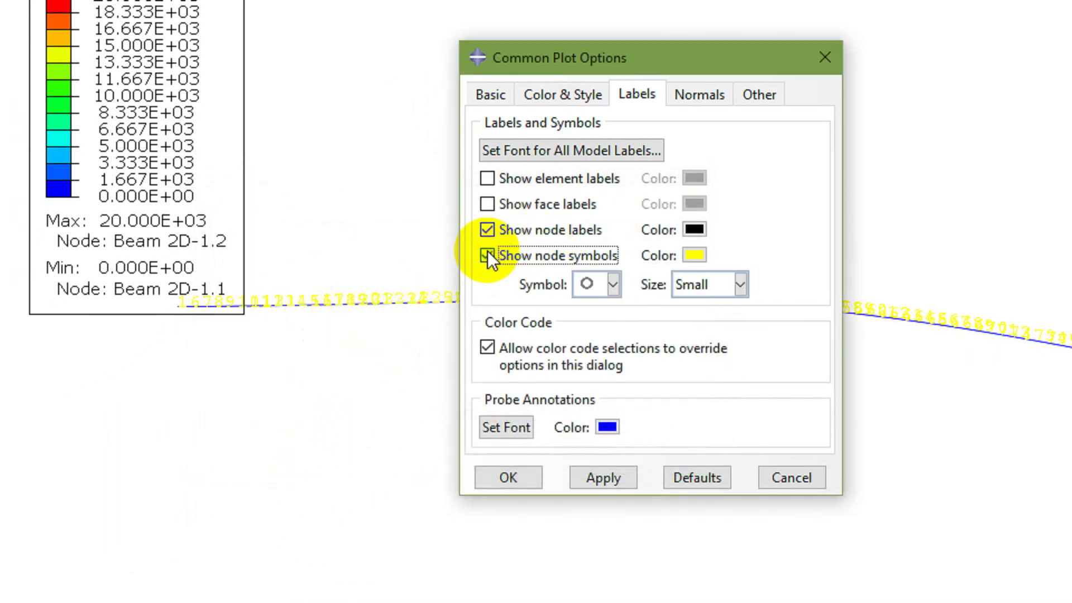
pyautogui.click(613, 461)
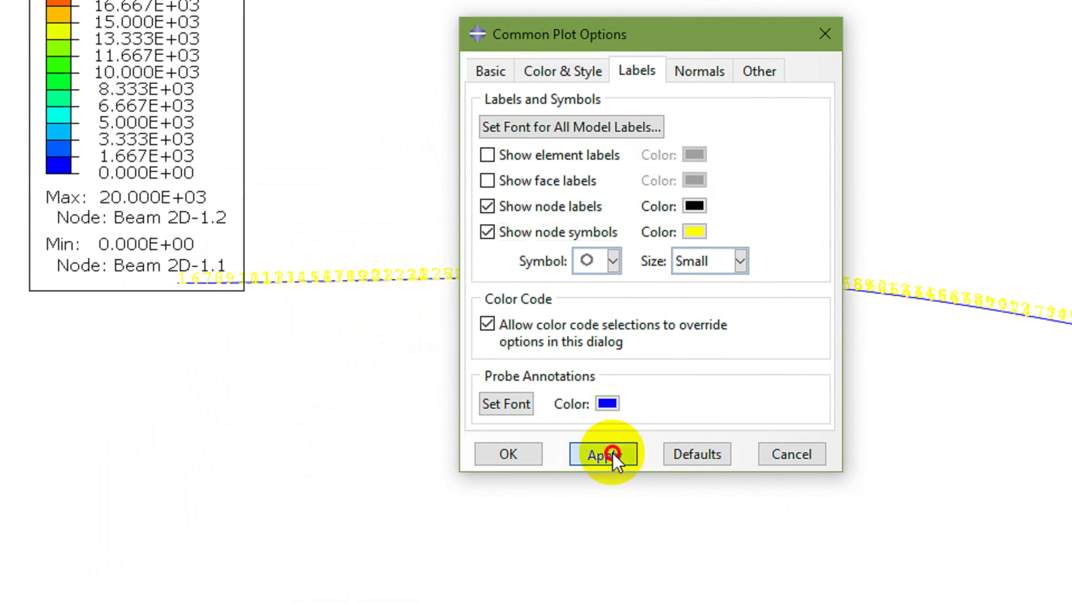
pyautogui.click(509, 462)
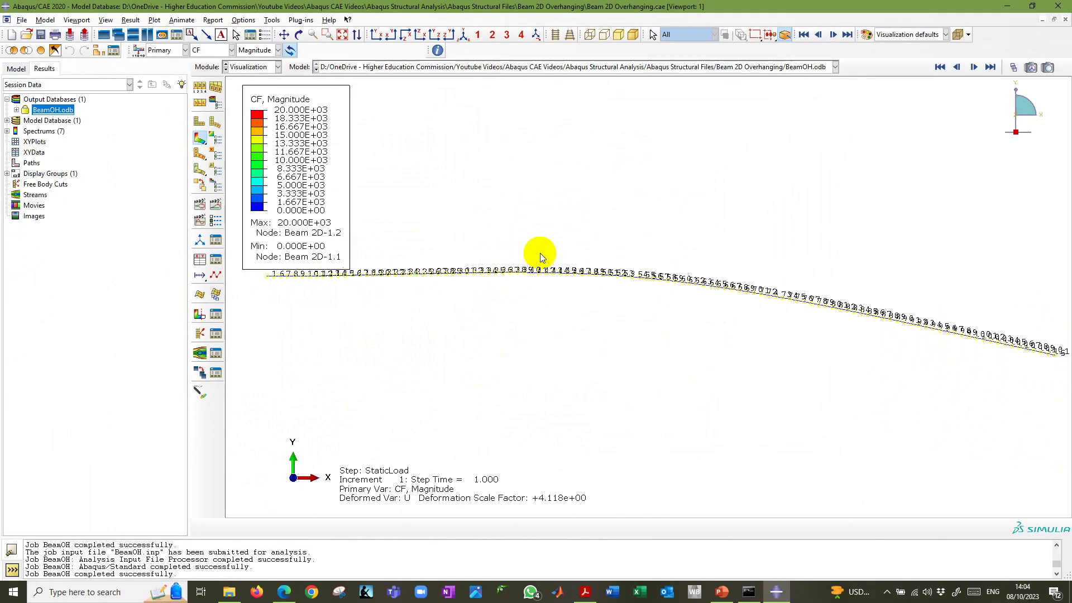
pyautogui.scroll(10, 540, 253)
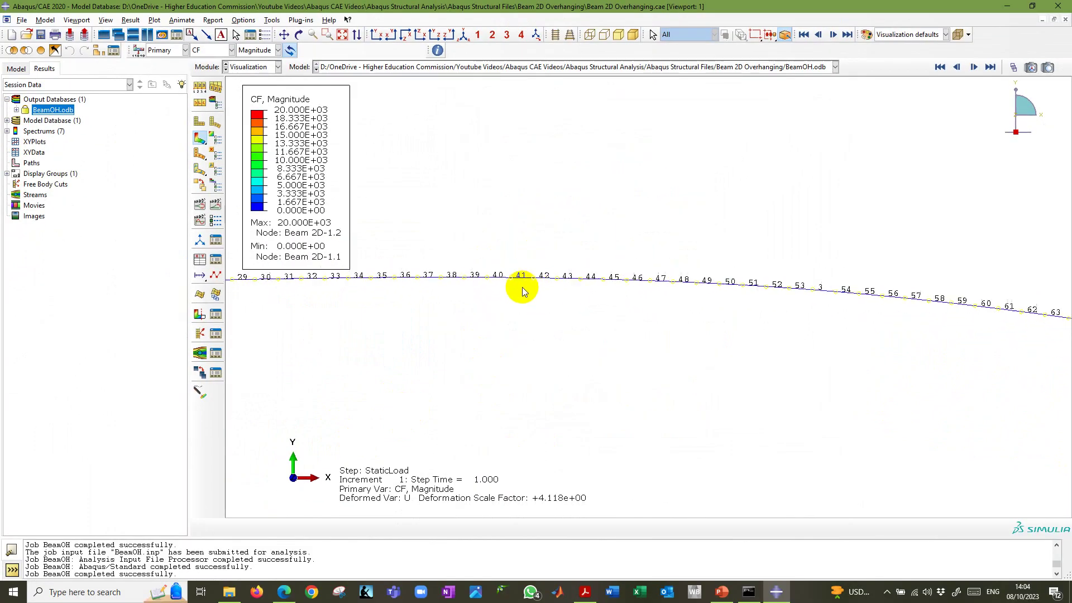
pyautogui.scroll(-10, 551, 234)
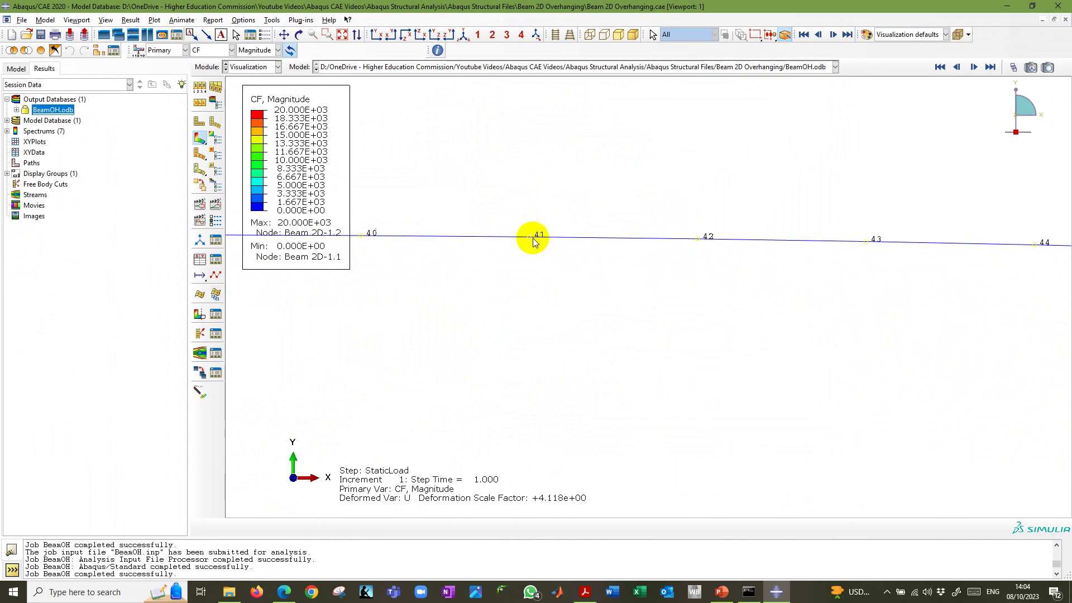
pyautogui.scroll(-5, 534, 241)
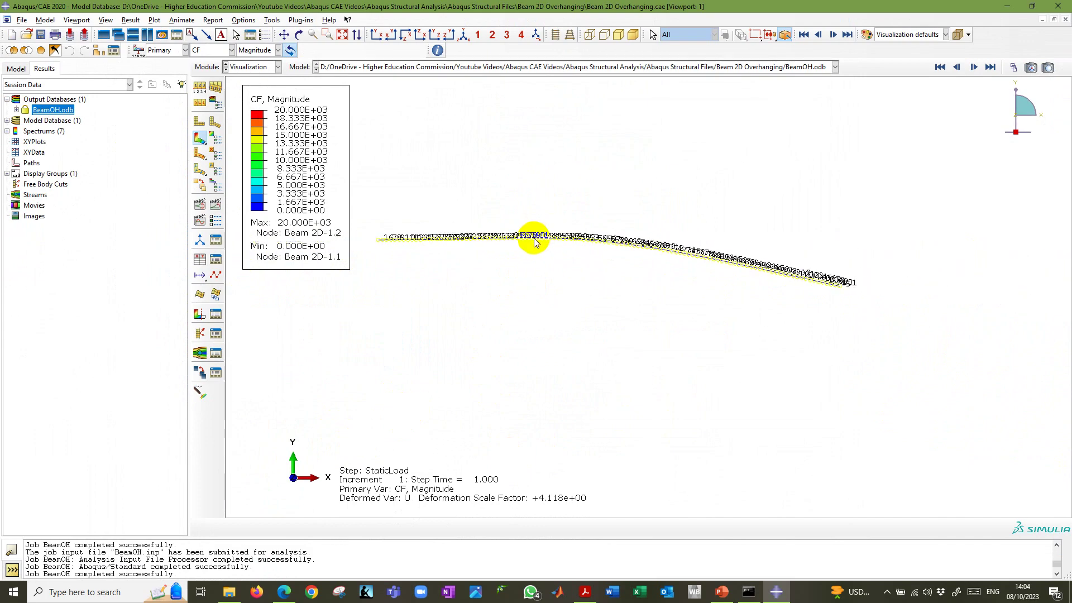
pyautogui.scroll(4, 532, 239)
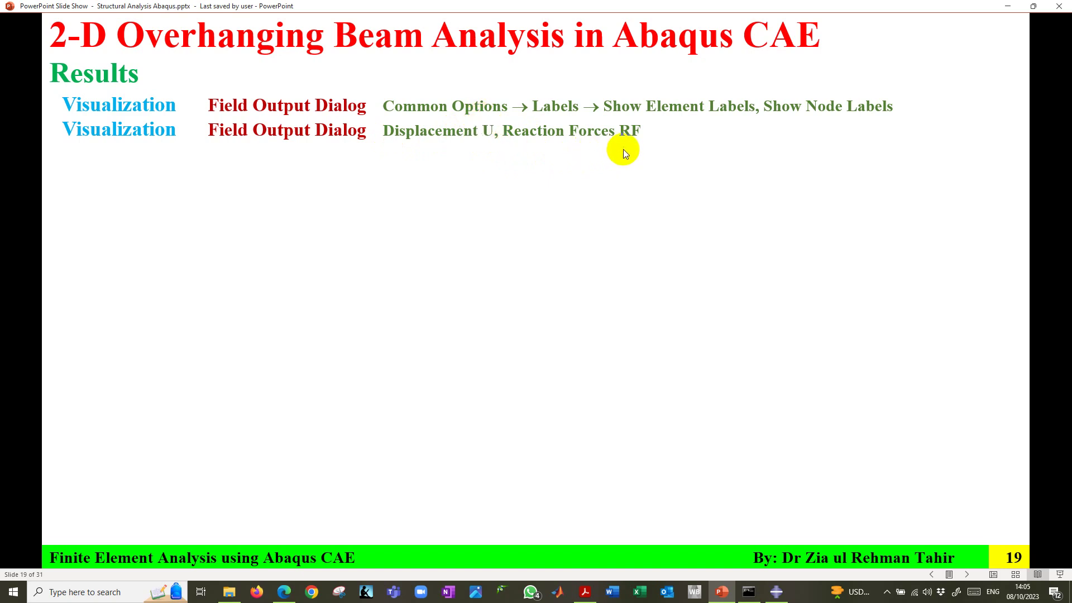
# - Switch from the PowerPoint results slide to Abaqus/CAE and plot the displacement magnitude U on the deformed beam
pyautogui.click(776, 593)
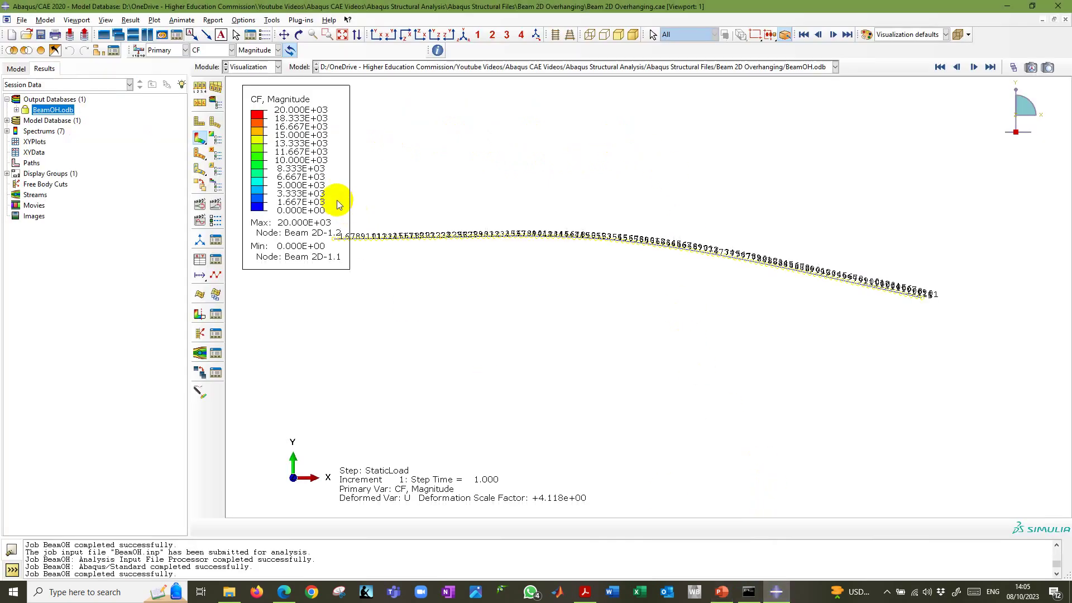
pyautogui.click(229, 51)
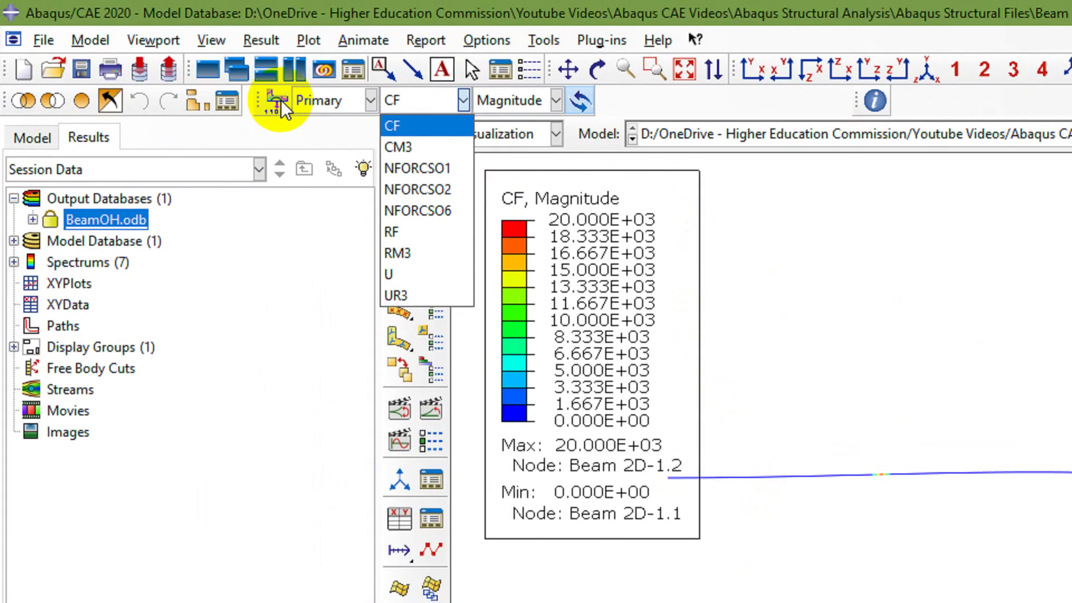
pyautogui.click(280, 100)
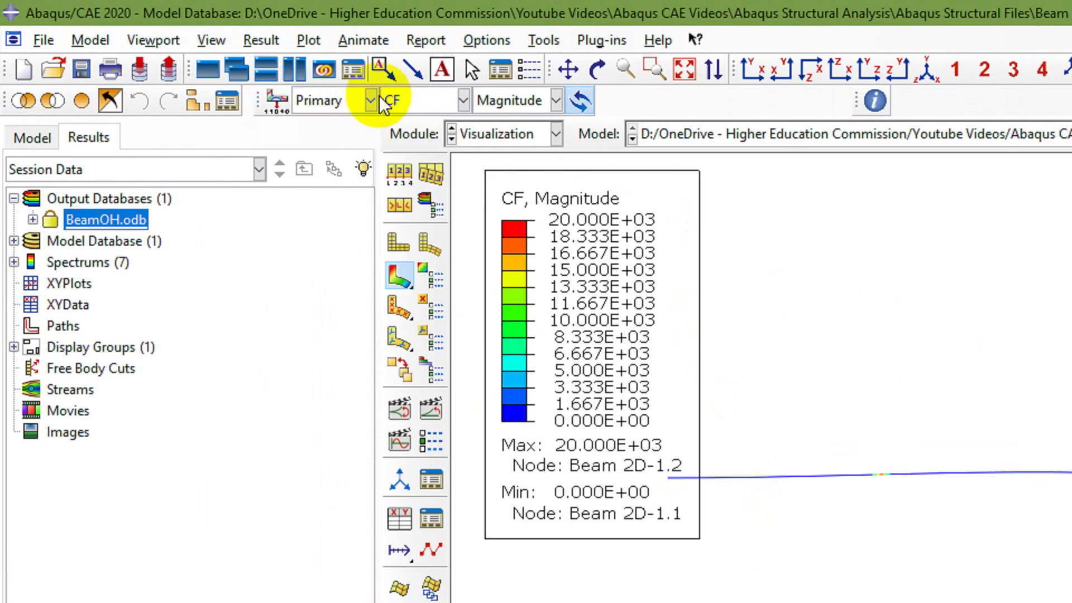
pyautogui.click(425, 99)
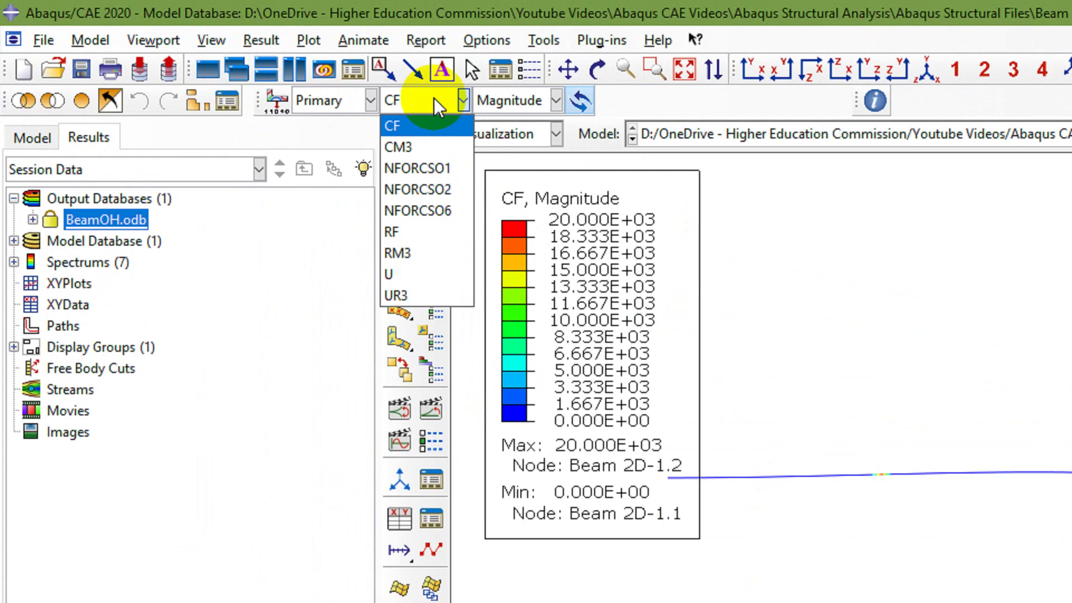
pyautogui.click(418, 277)
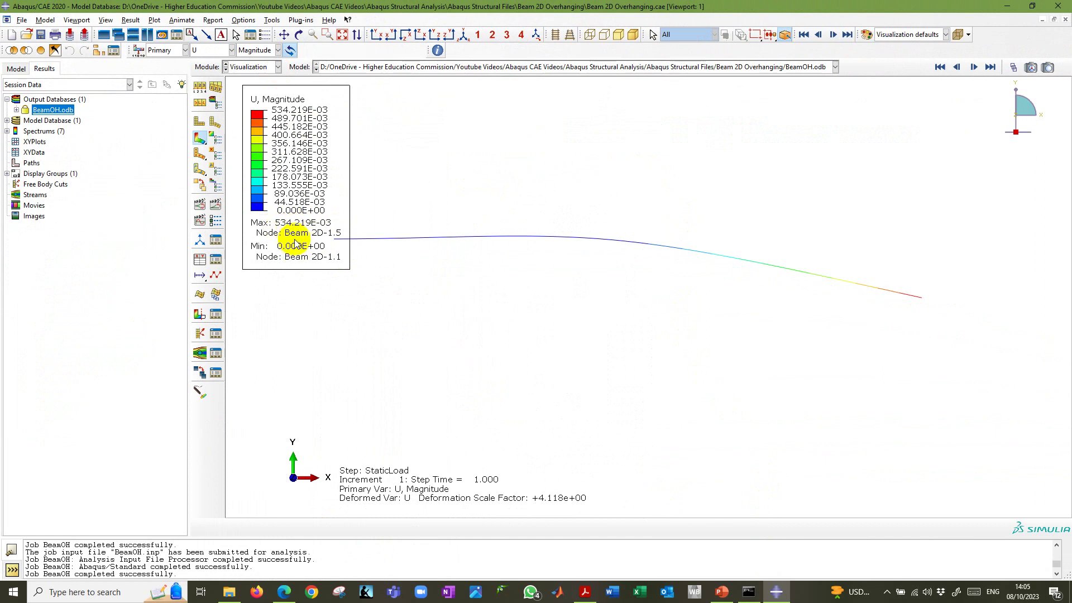
# - View the displacement component U1 and the component U2 on the beam
pyautogui.click(263, 51)
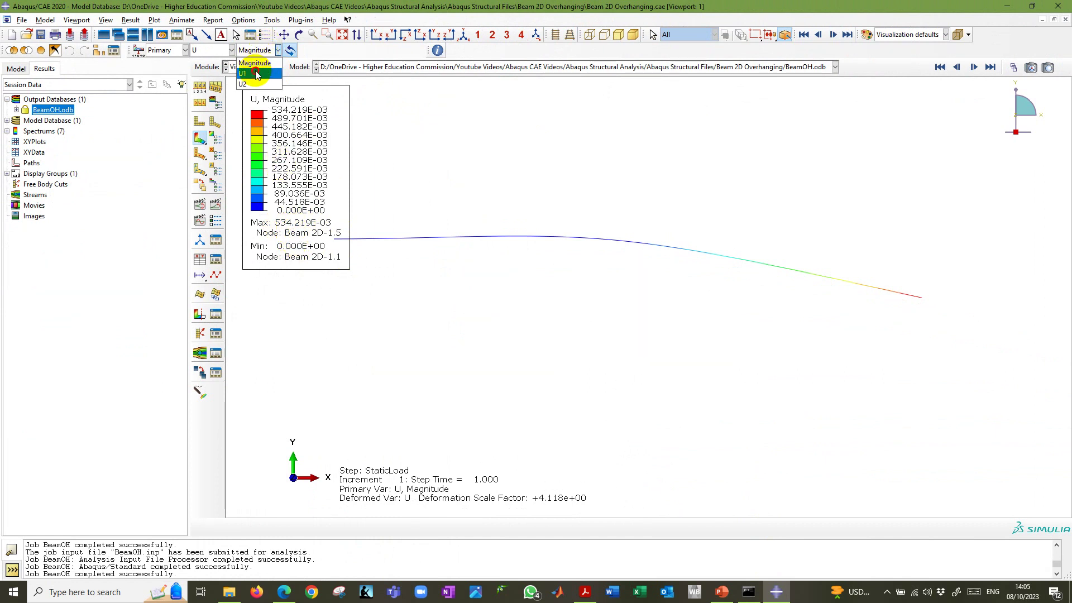
pyautogui.click(255, 74)
pyautogui.click(273, 51)
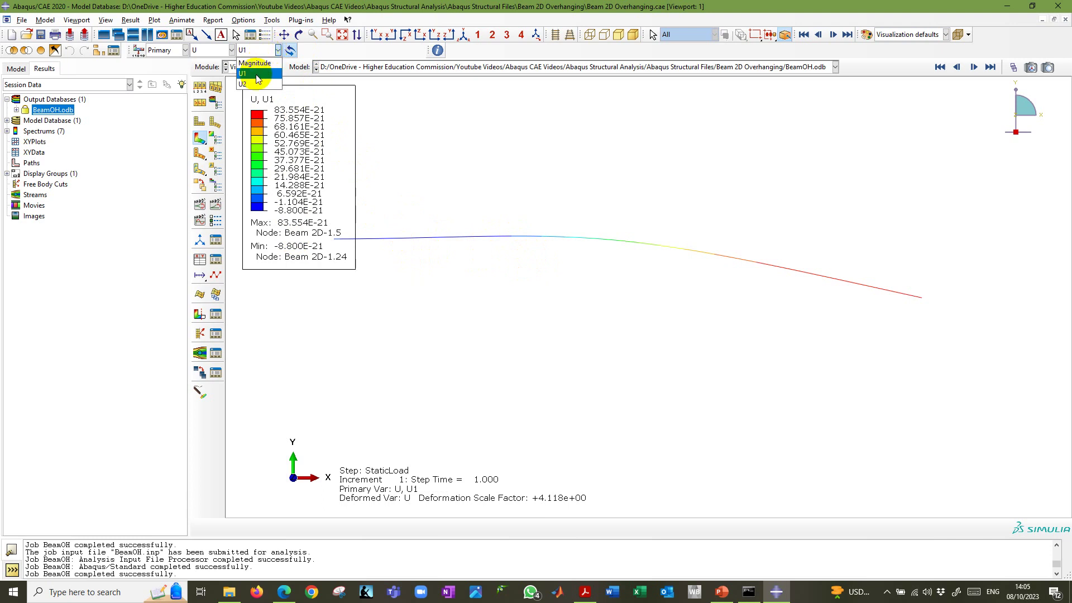
pyautogui.click(249, 80)
# - Plot the reaction force RF magnitude and the concentrated force CF magnitude on the beam
pyautogui.click(211, 50)
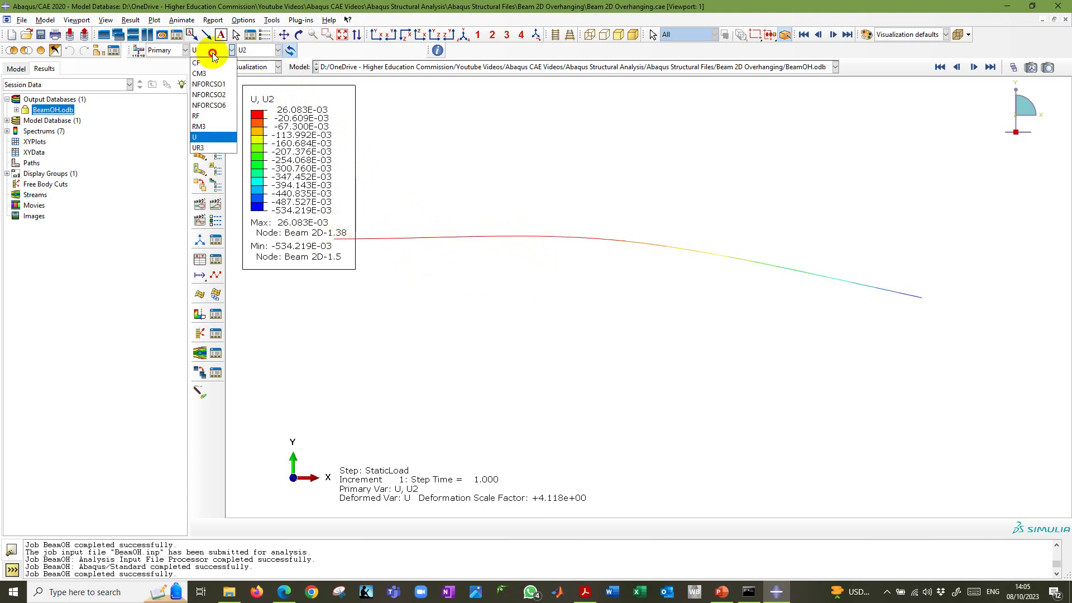
pyautogui.click(204, 119)
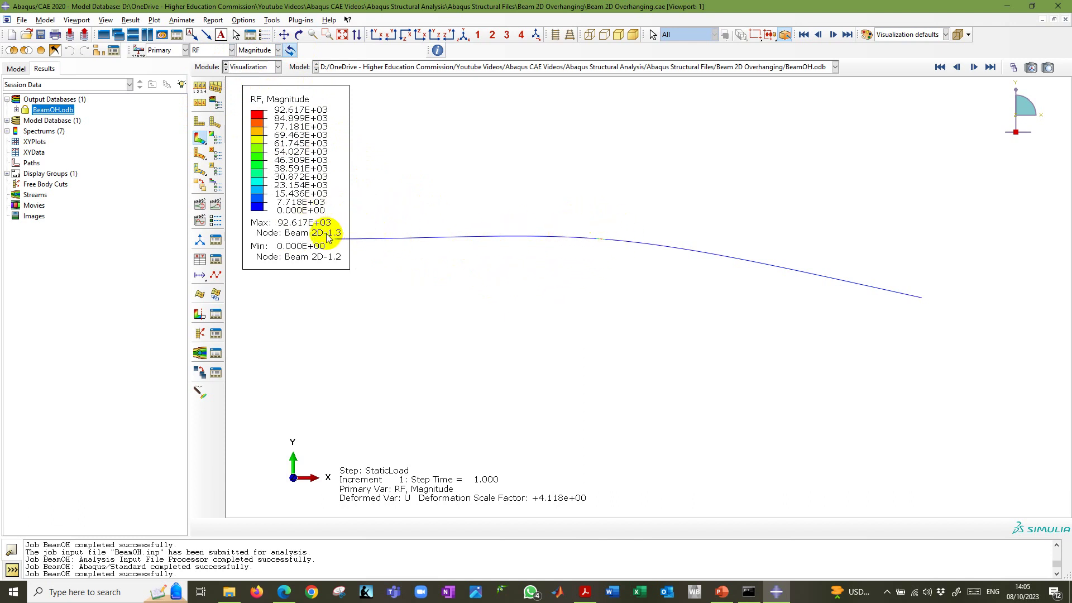
pyautogui.click(206, 50)
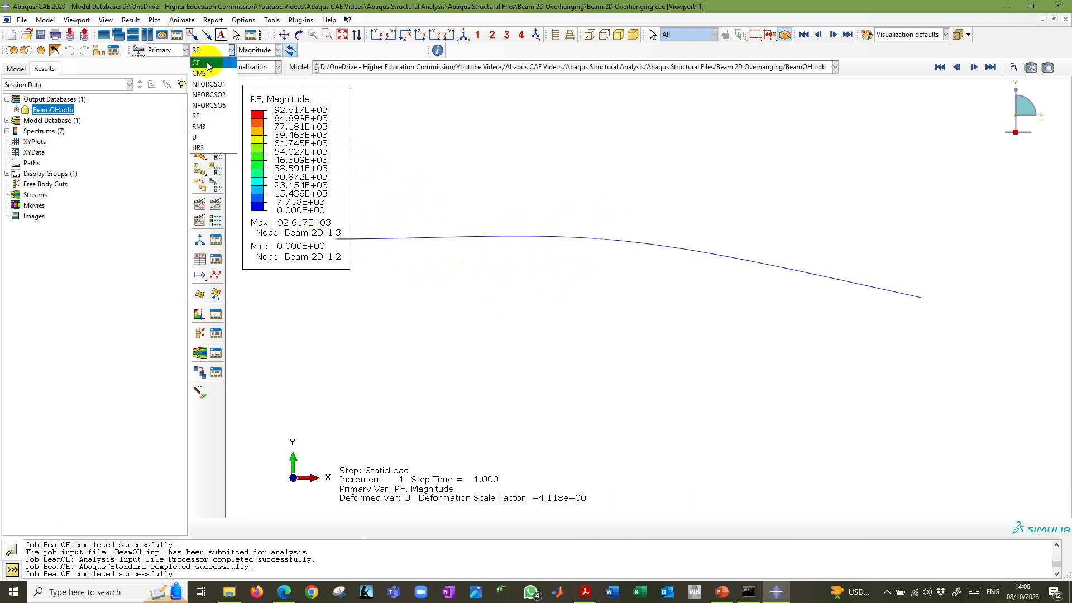
pyautogui.click(204, 110)
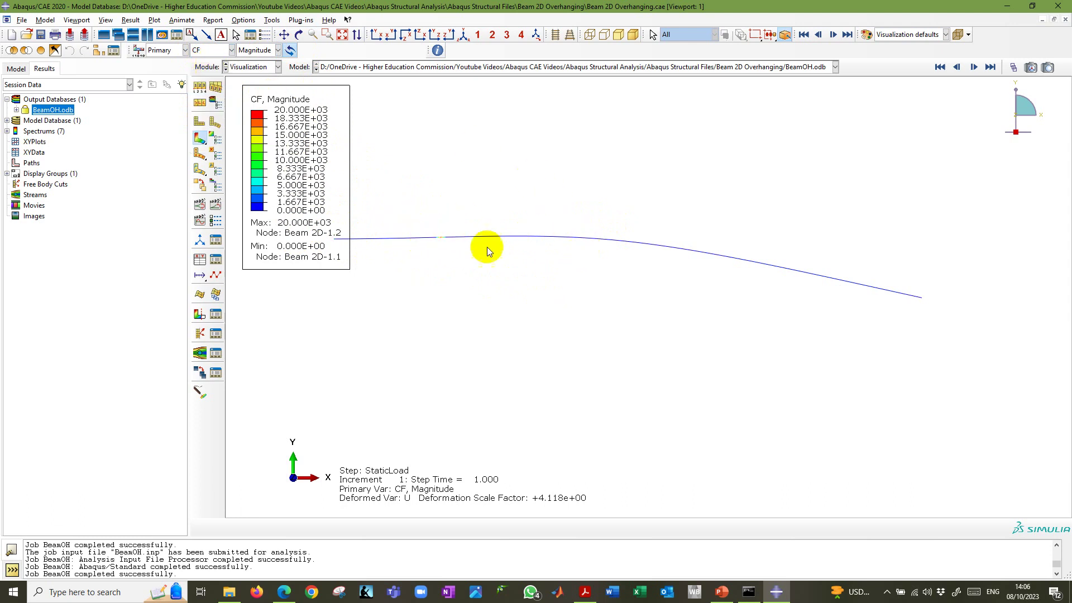
# - Plot the rotational displacement UR3 as the primary field output on the beam
pyautogui.click(211, 50)
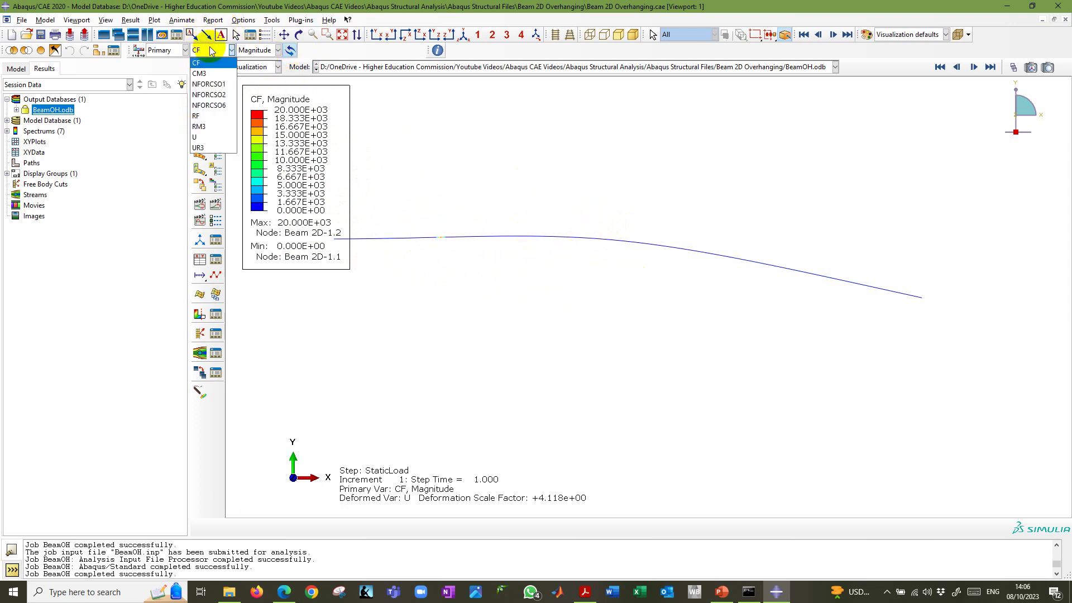
pyautogui.click(202, 147)
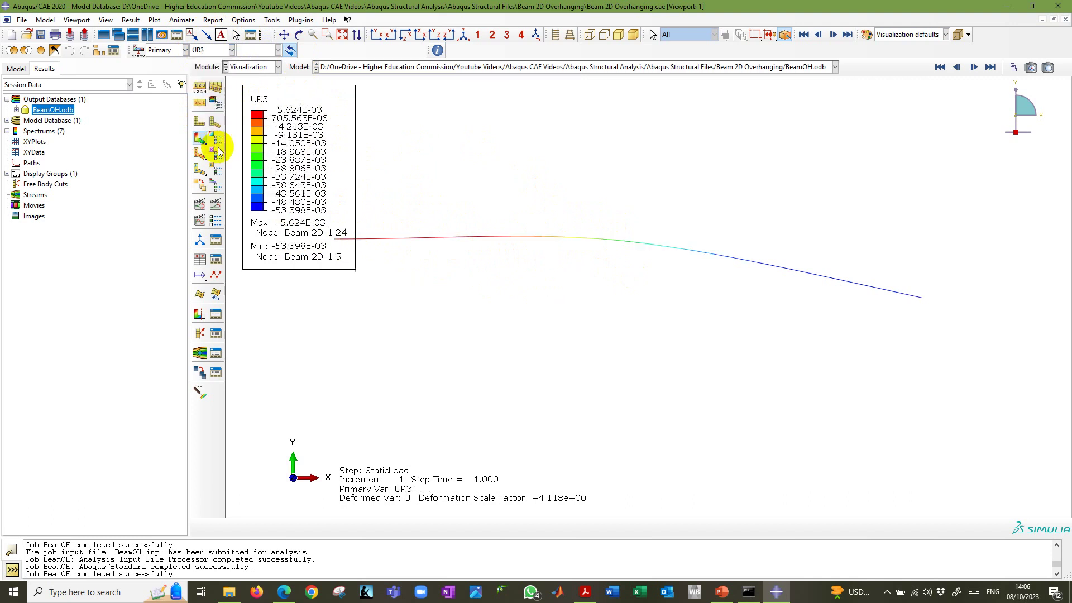
pyautogui.click(205, 51)
pyautogui.click(459, 128)
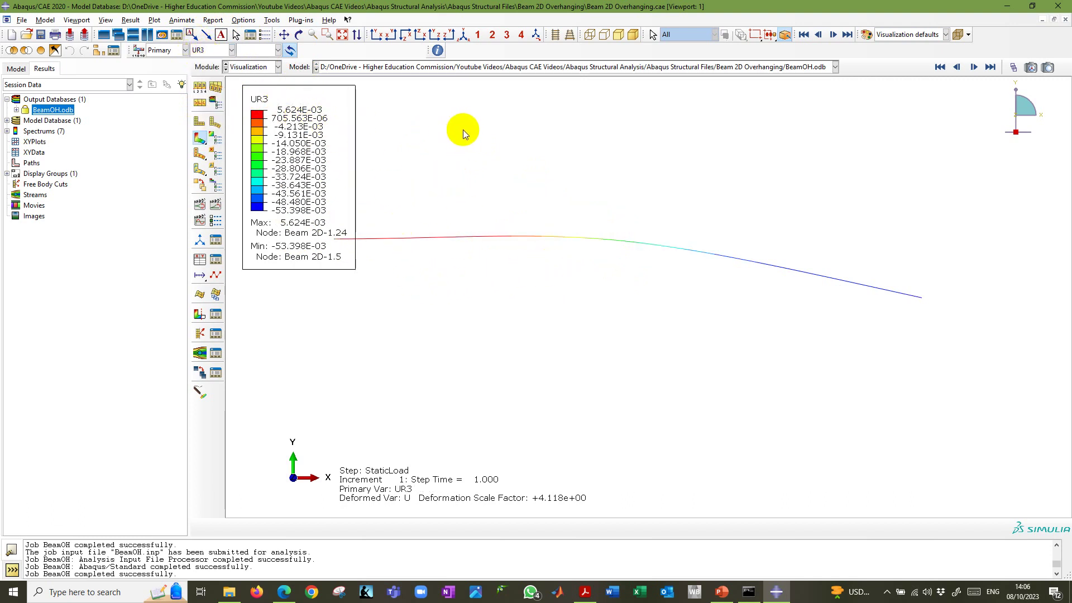
# - View the beam's undeformed shape and switch the plot to its deformed shape
pyautogui.click(200, 123)
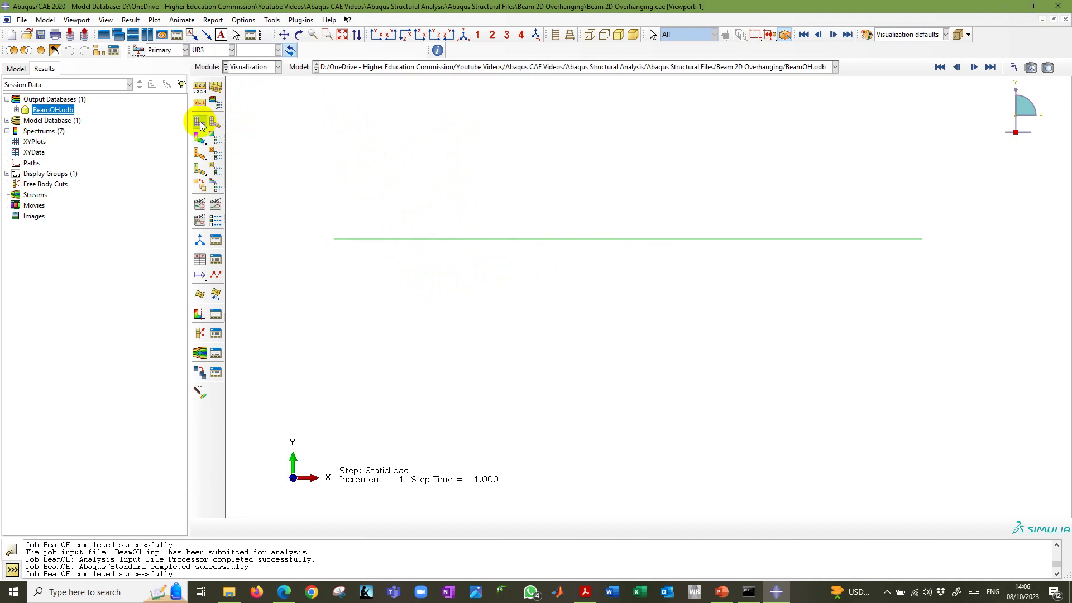
pyautogui.click(216, 121)
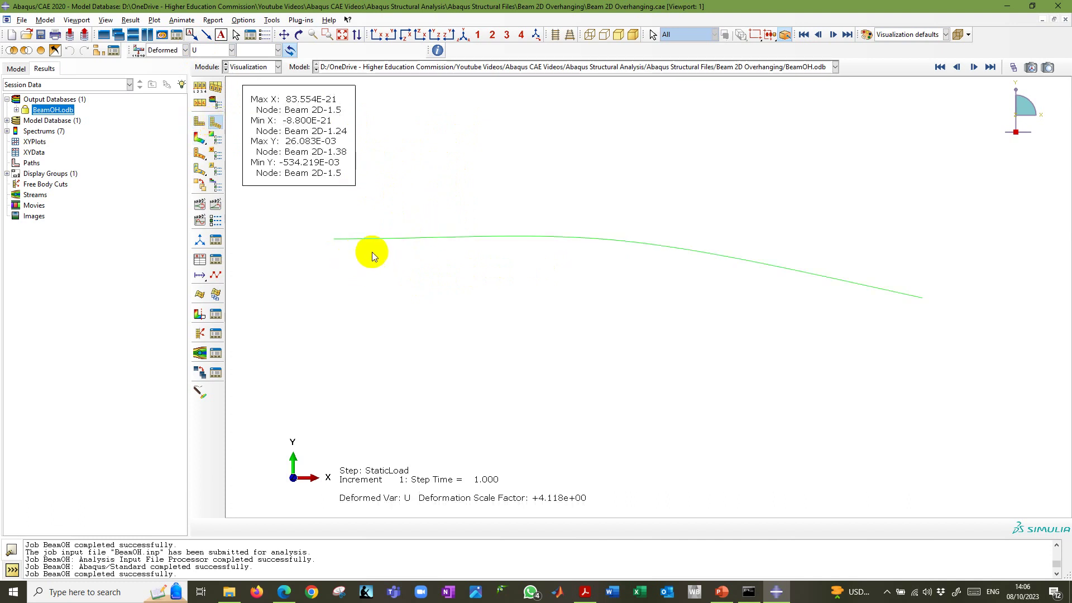